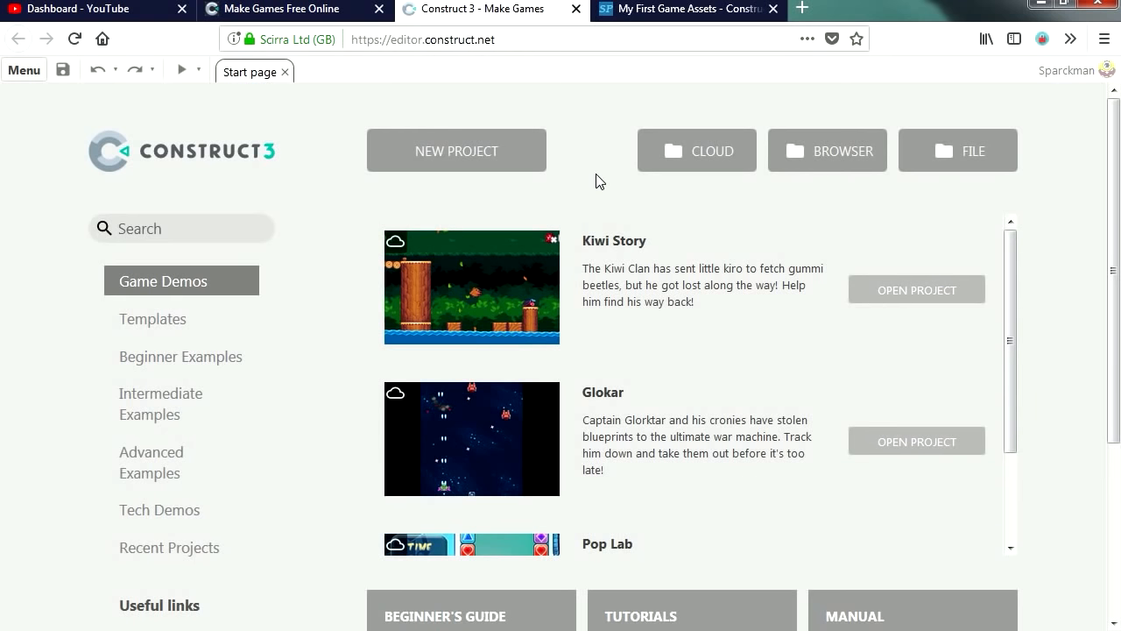
Create a new project named "my first game" with the SD landscape 4:3 preset and pixel art optimization enabled
click(473, 175)
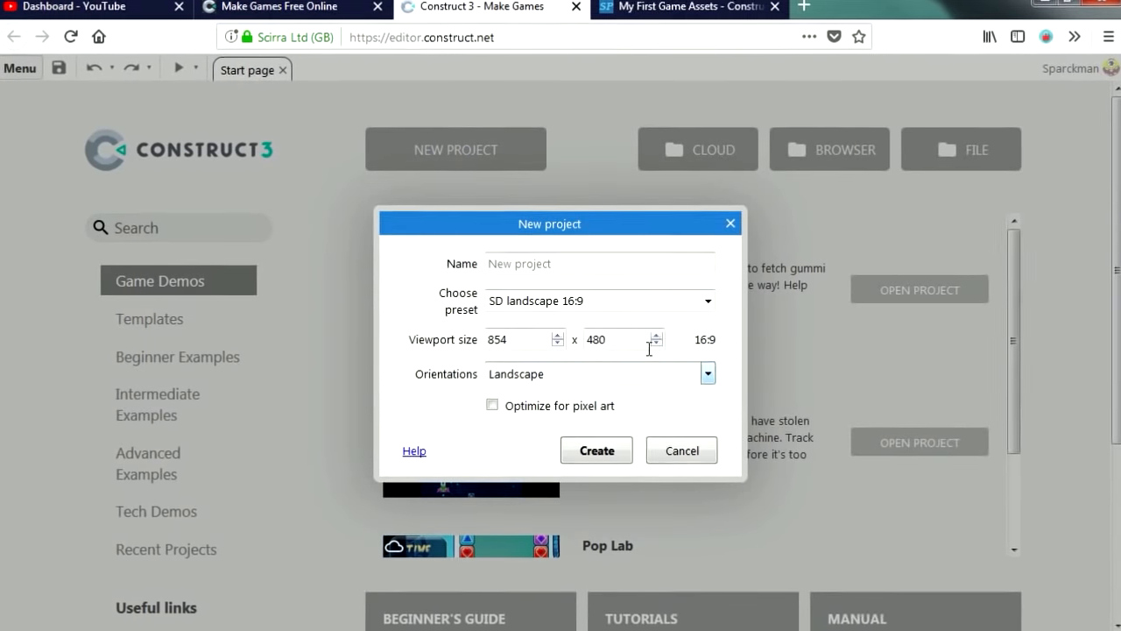
click(705, 300)
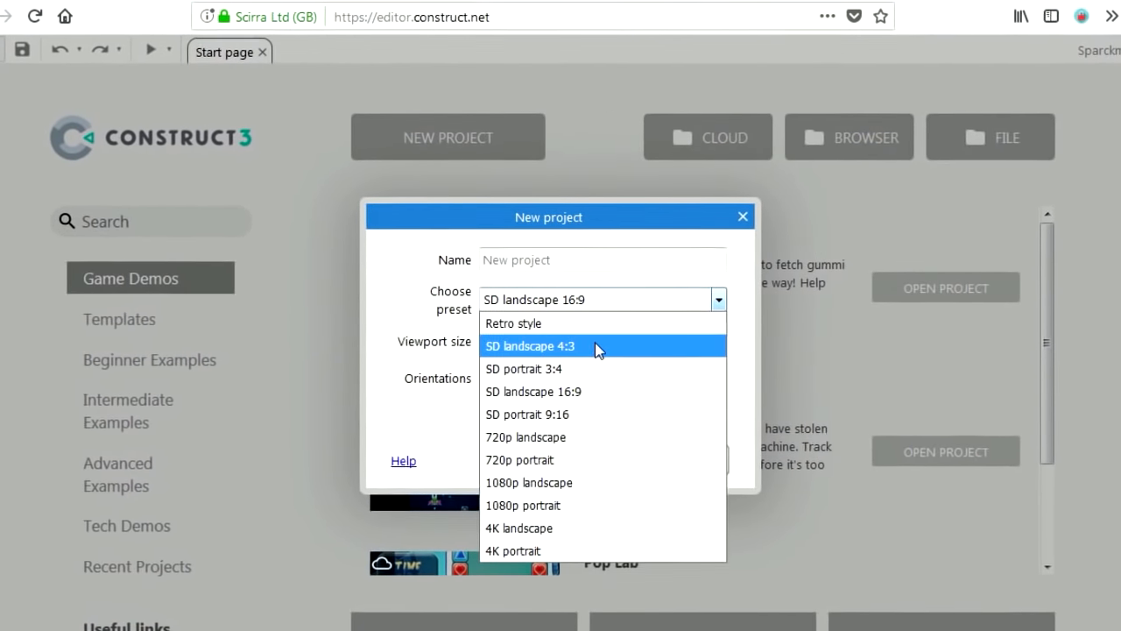
click(599, 347)
text(my first ghame)
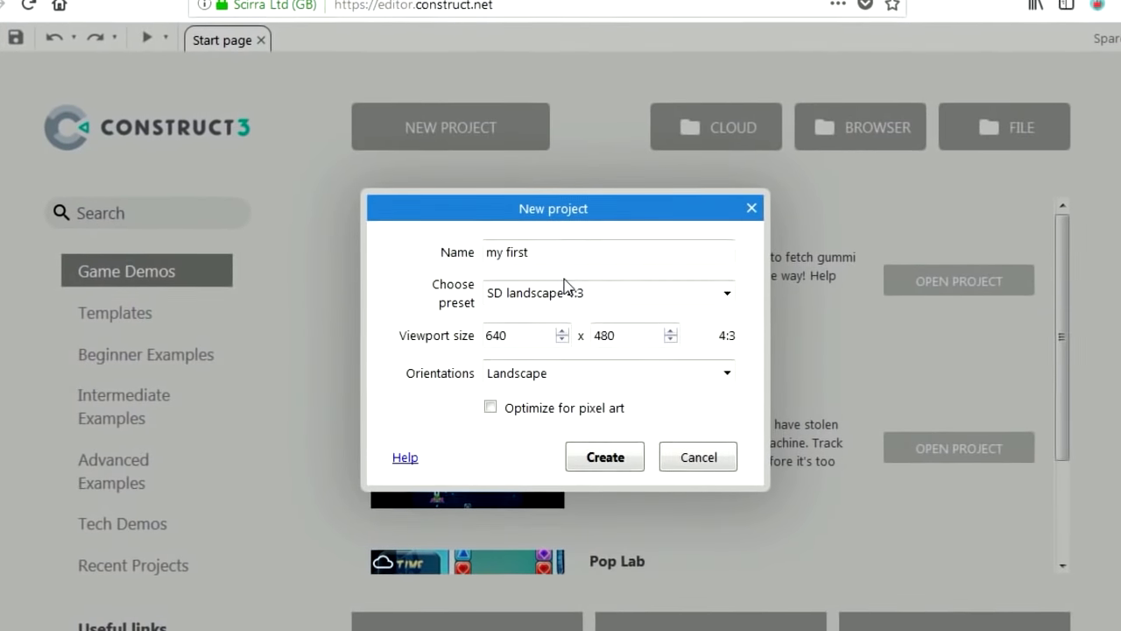
key(BackSpace)
key(BackSpace)
key(BackSpace)
key(BackSpace)
text(ame)
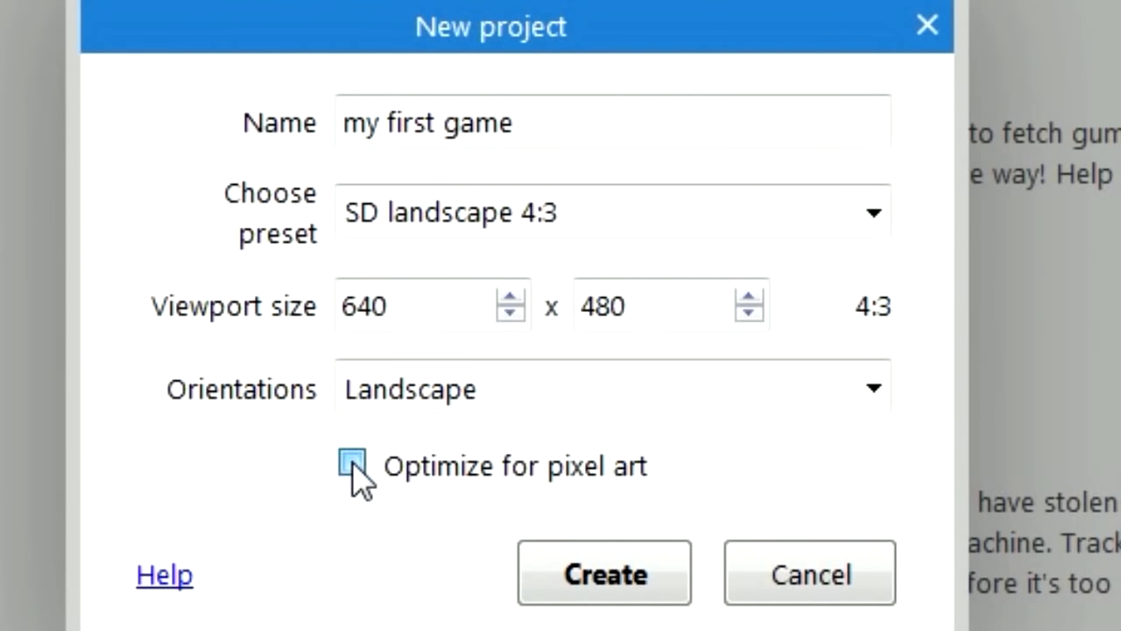
click(353, 462)
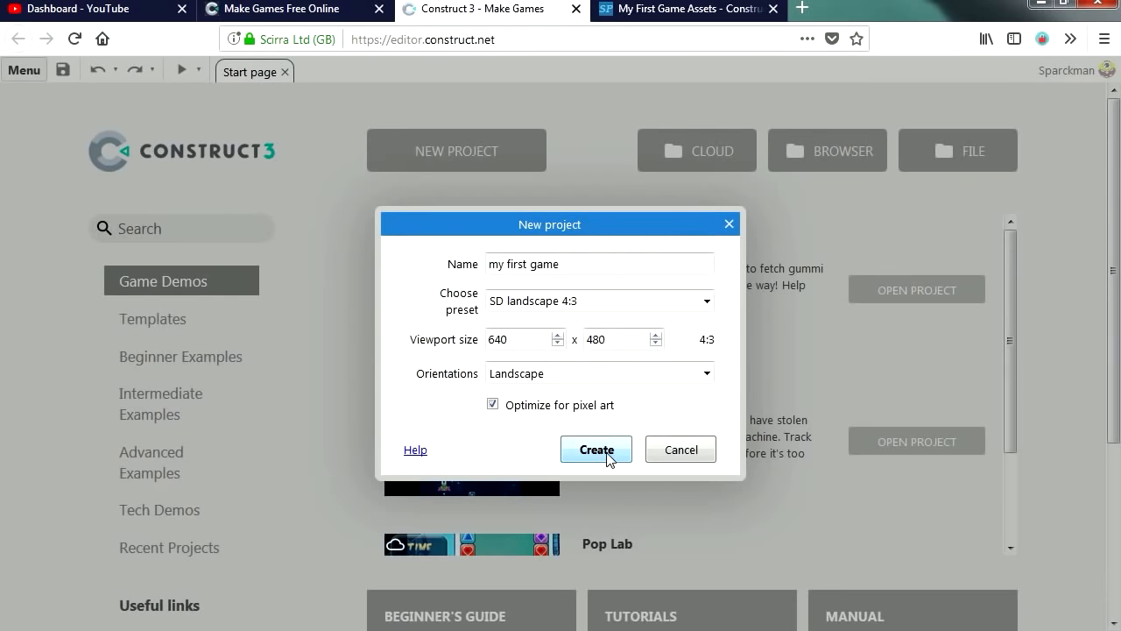
click(609, 456)
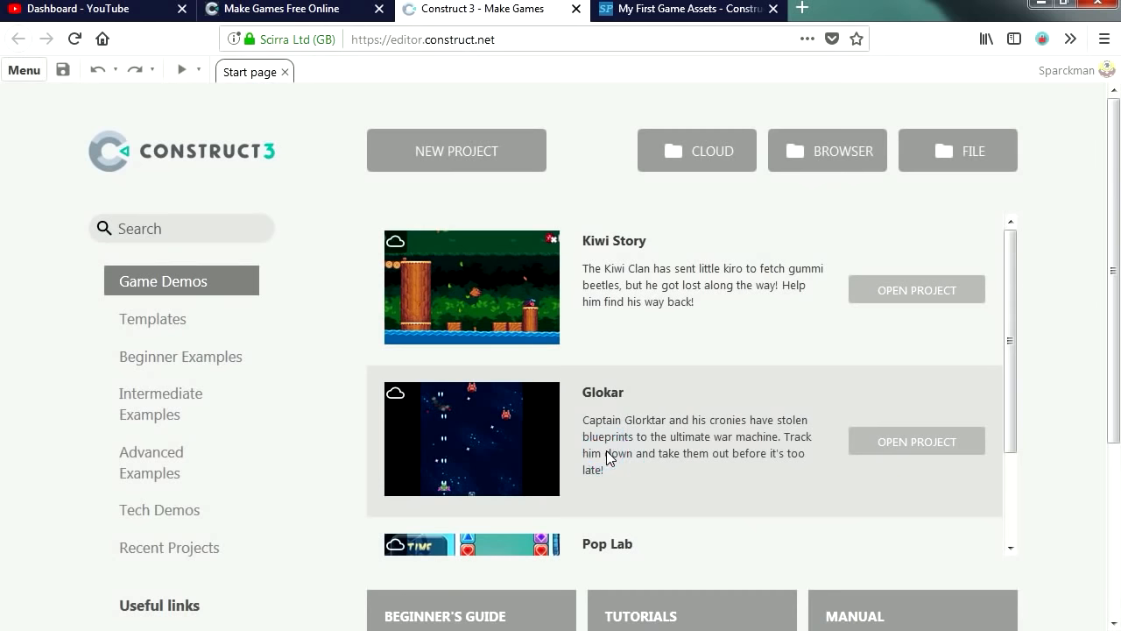
Set the size of Layout 1 to 640 x 480
middle_drag(565, 427, 492, 372)
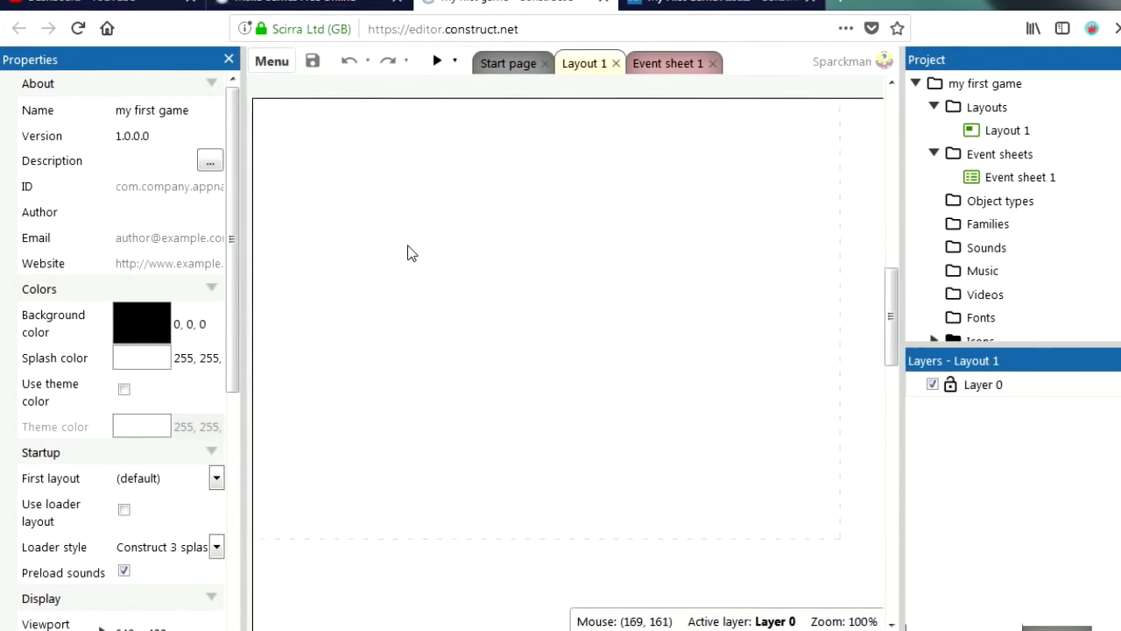
click(381, 254)
click(170, 158)
text(640 )
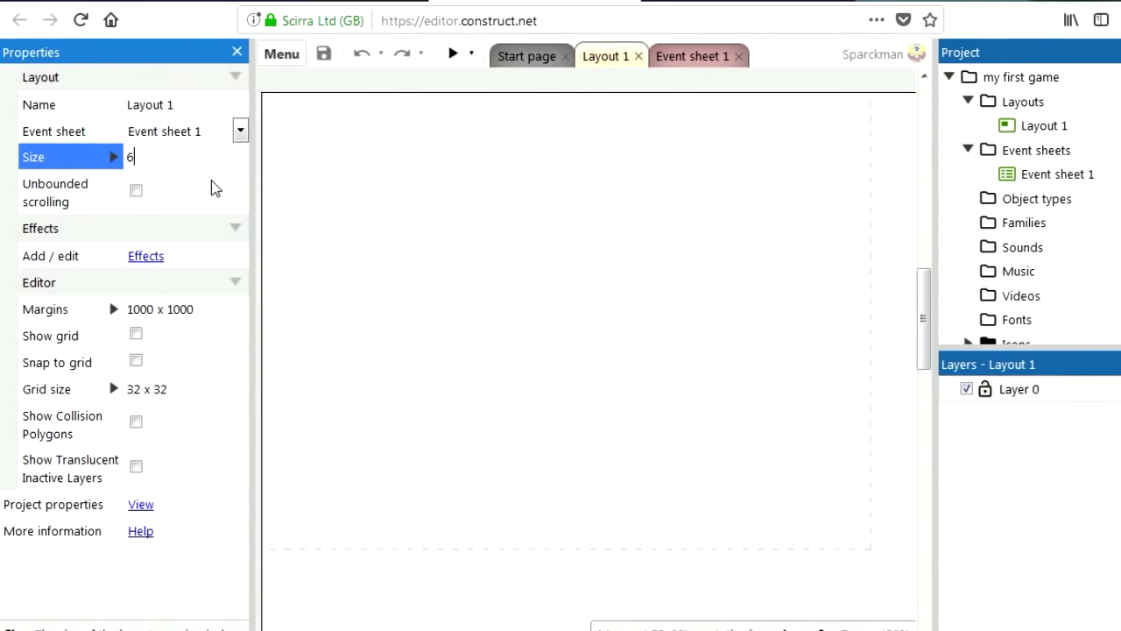
text(x 4)
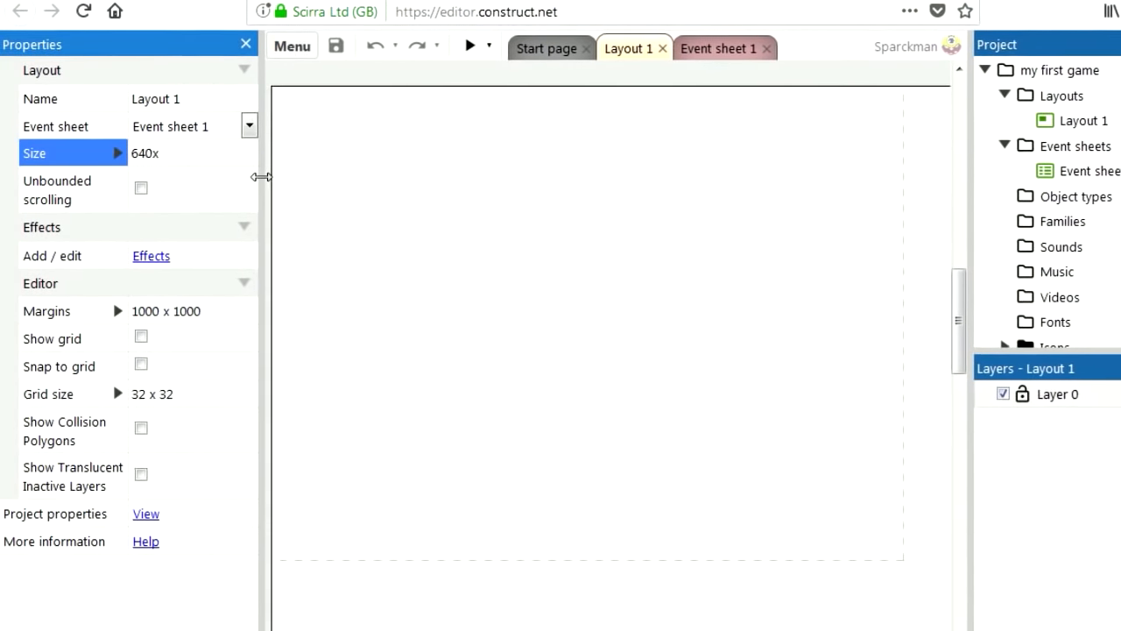
text(80)
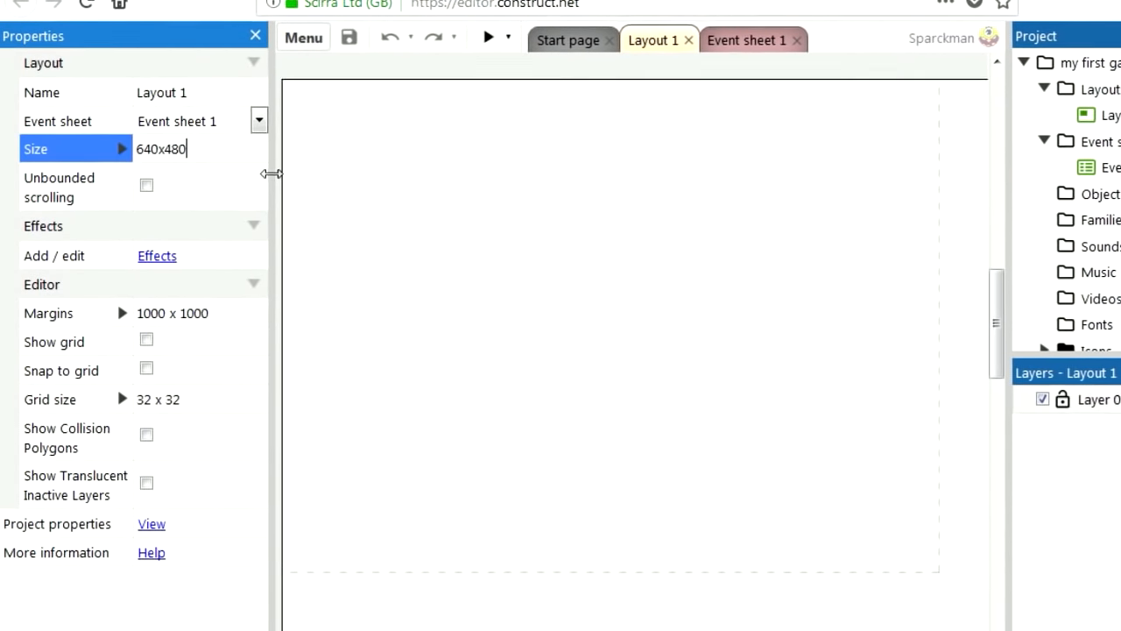
click(571, 273)
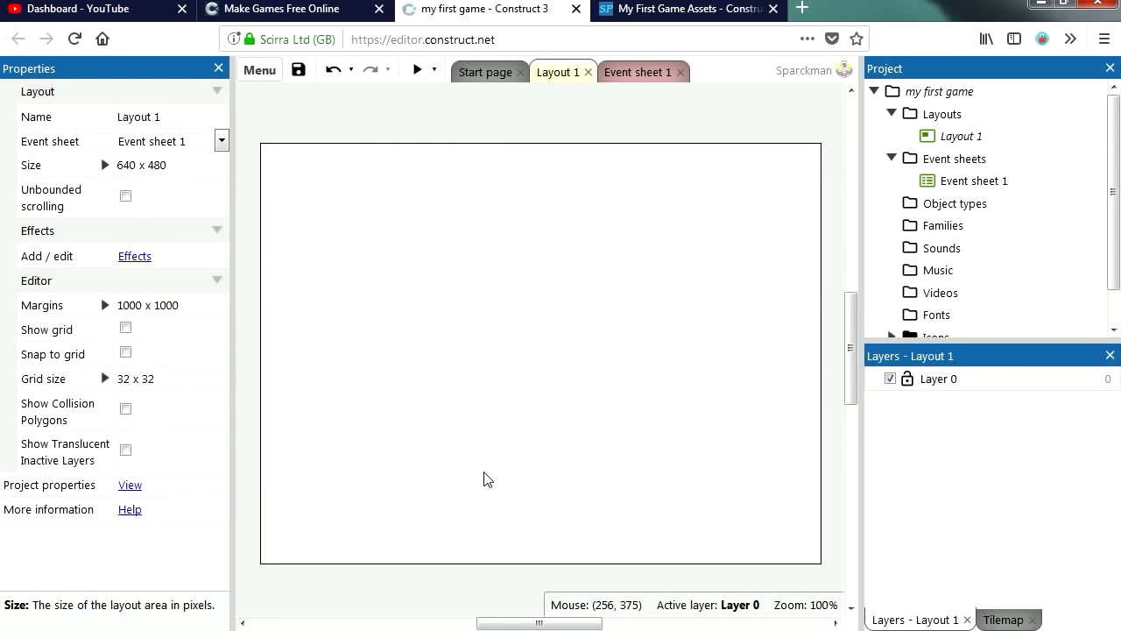
Insert a new Sprite object and place it in the layout
right_click(579, 517)
click(558, 489)
drag(792, 227, 791, 285)
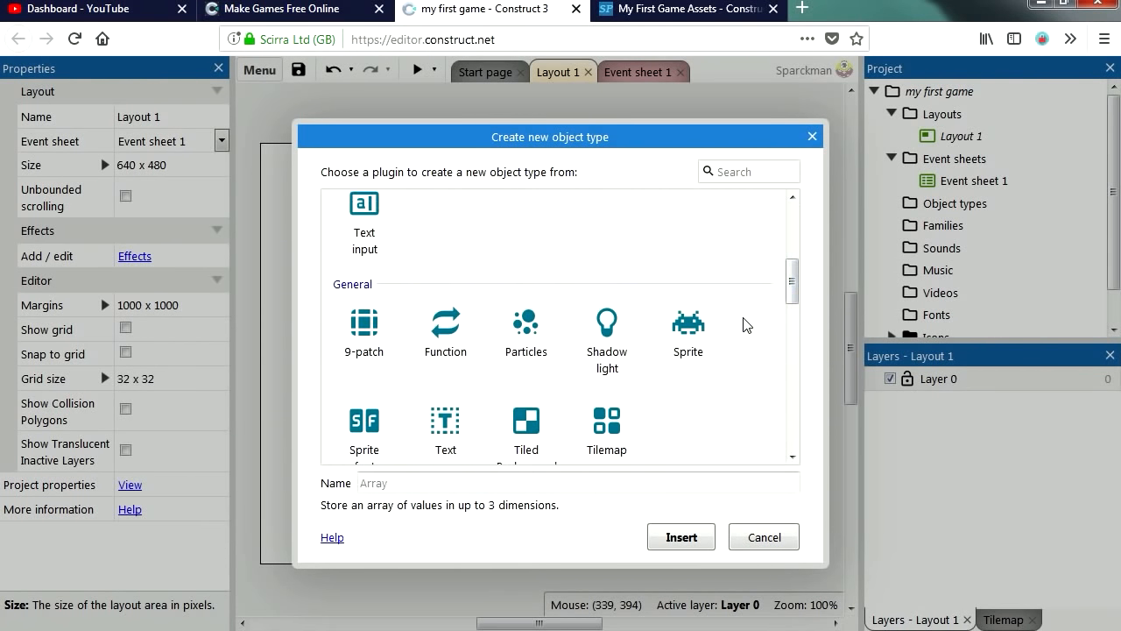
click(685, 324)
click(682, 537)
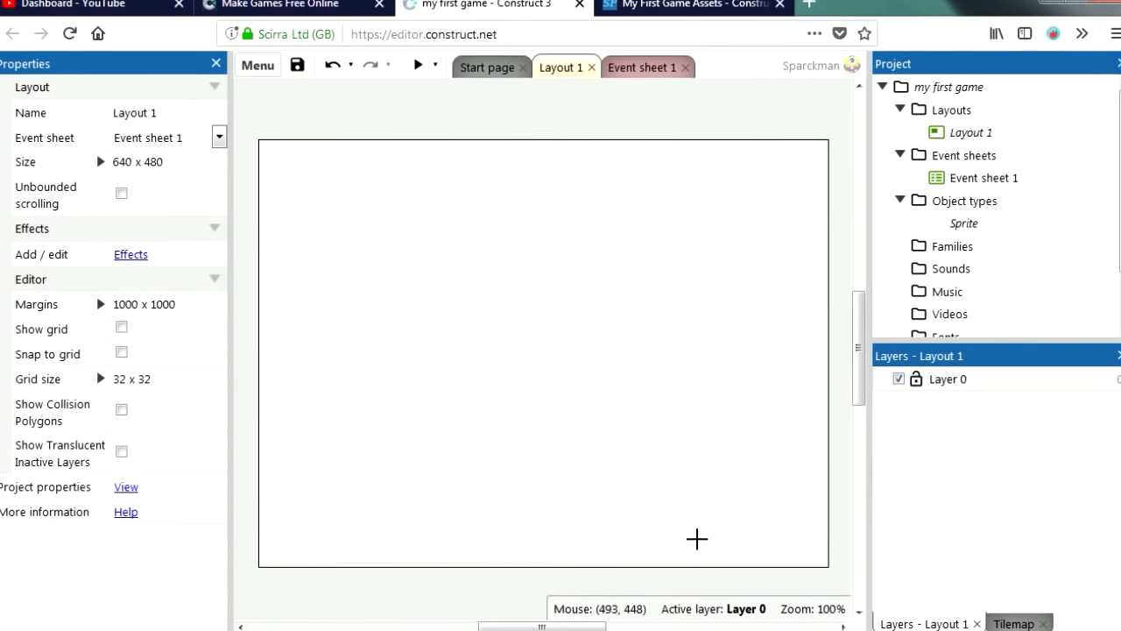
click(496, 332)
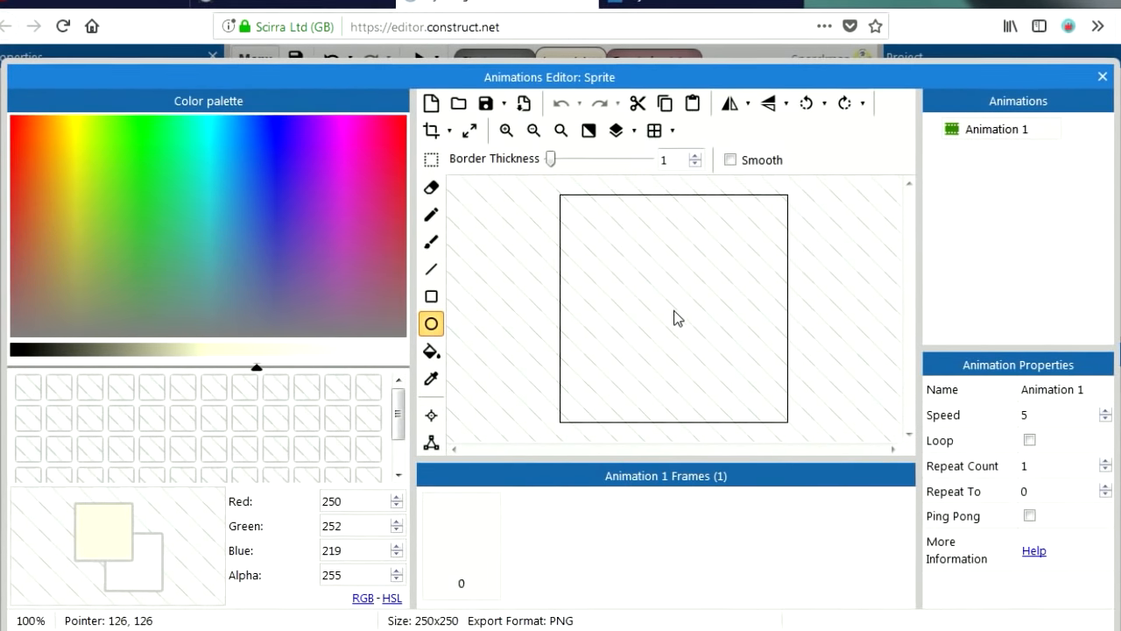
Resize the sprite image to 120 x 60 pixels without keeping the aspect ratio and fill it with purple (143, 29, 219)
click(470, 130)
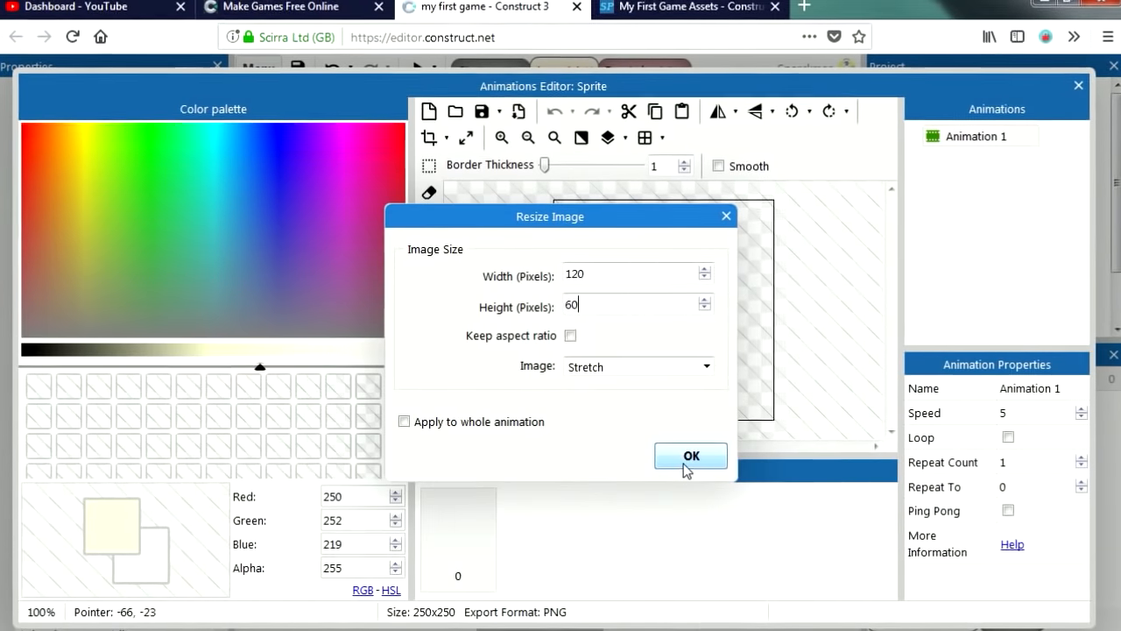
click(688, 459)
click(428, 351)
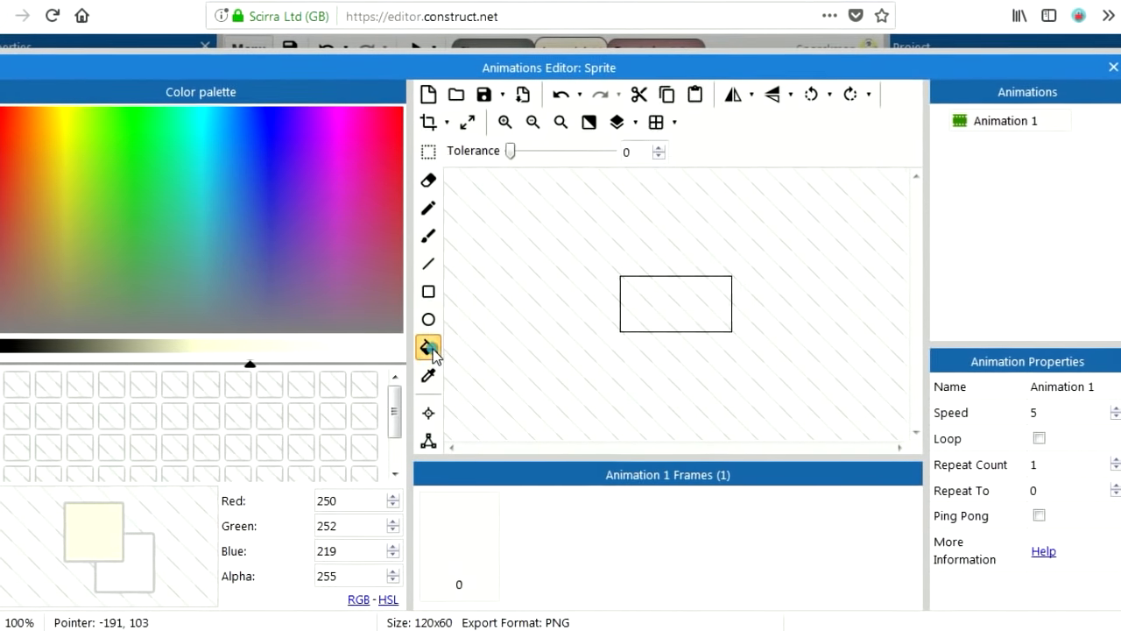
drag(312, 195, 248, 231)
click(300, 146)
click(176, 342)
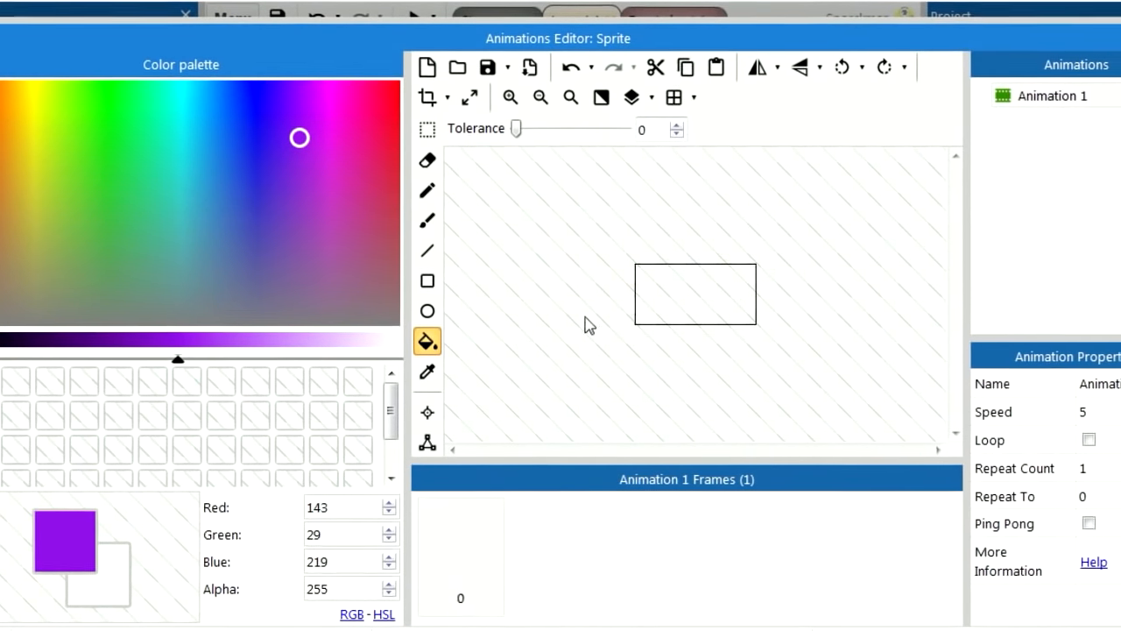
click(700, 315)
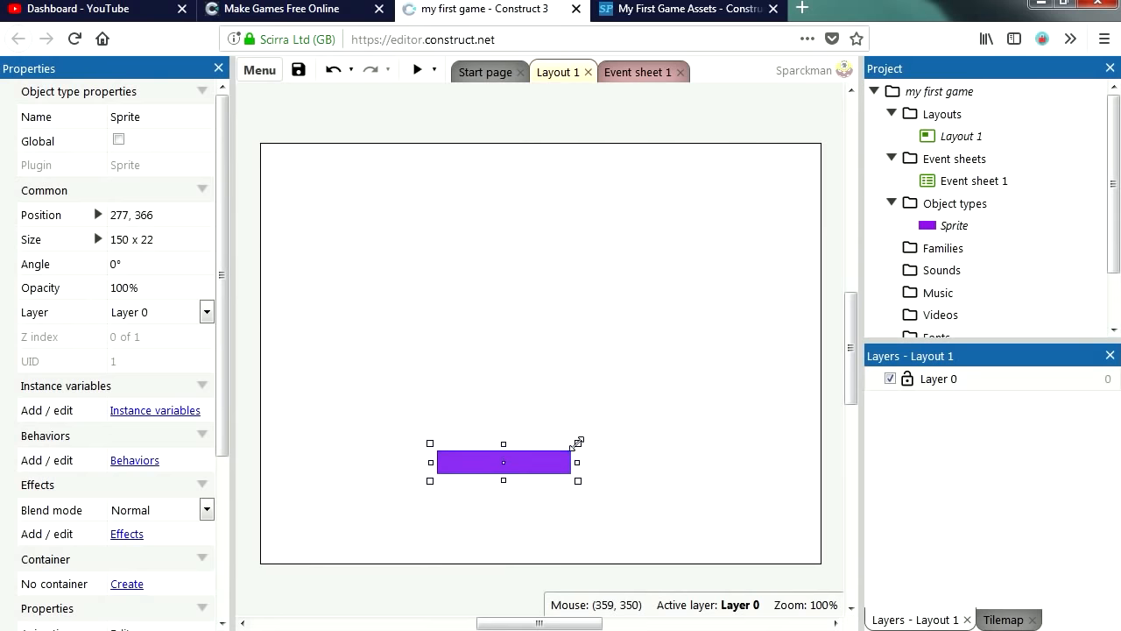
Preview the layout with the purple sprite and close the preview window
click(426, 87)
click(418, 69)
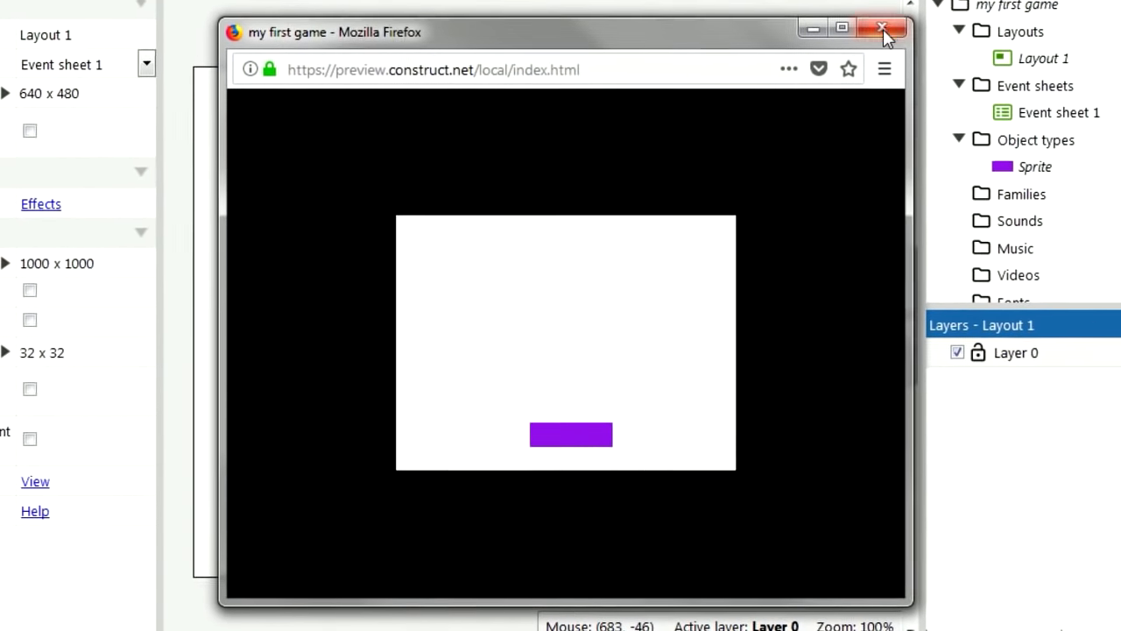
click(874, 39)
Set the project's fullscreen mode to Scale outer and preview the game
click(133, 487)
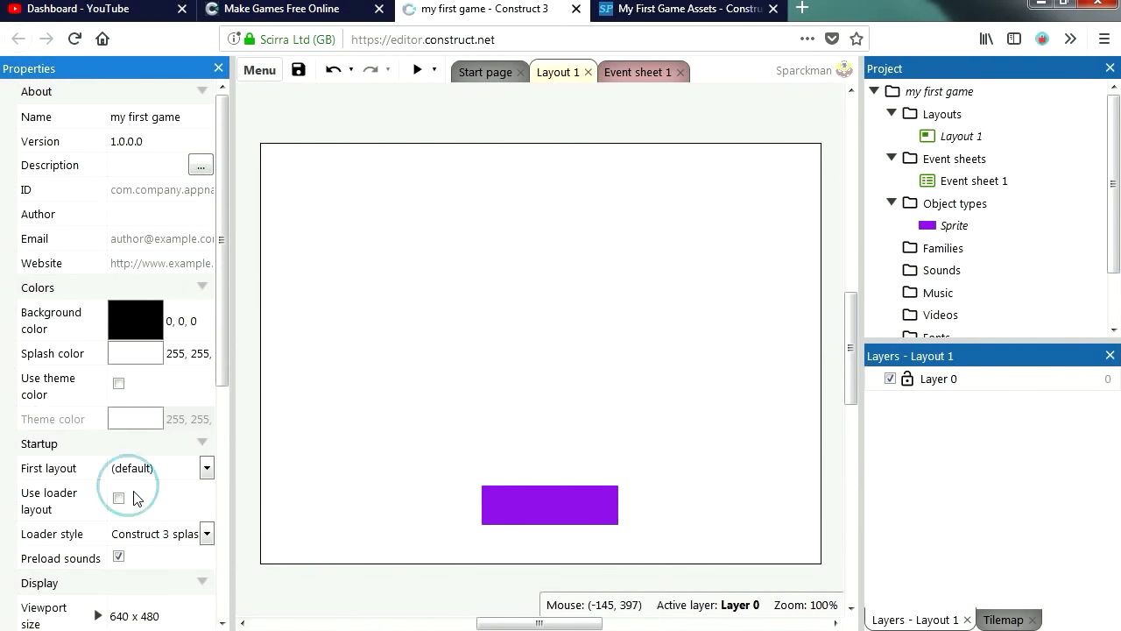
scroll(220, 400, down, 5)
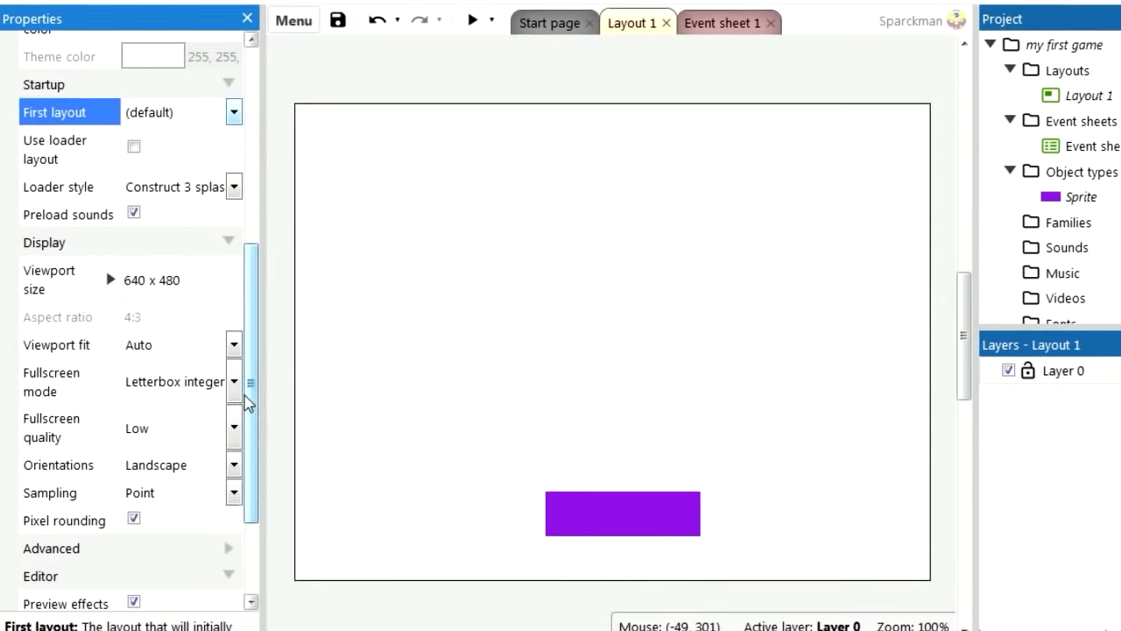
click(234, 382)
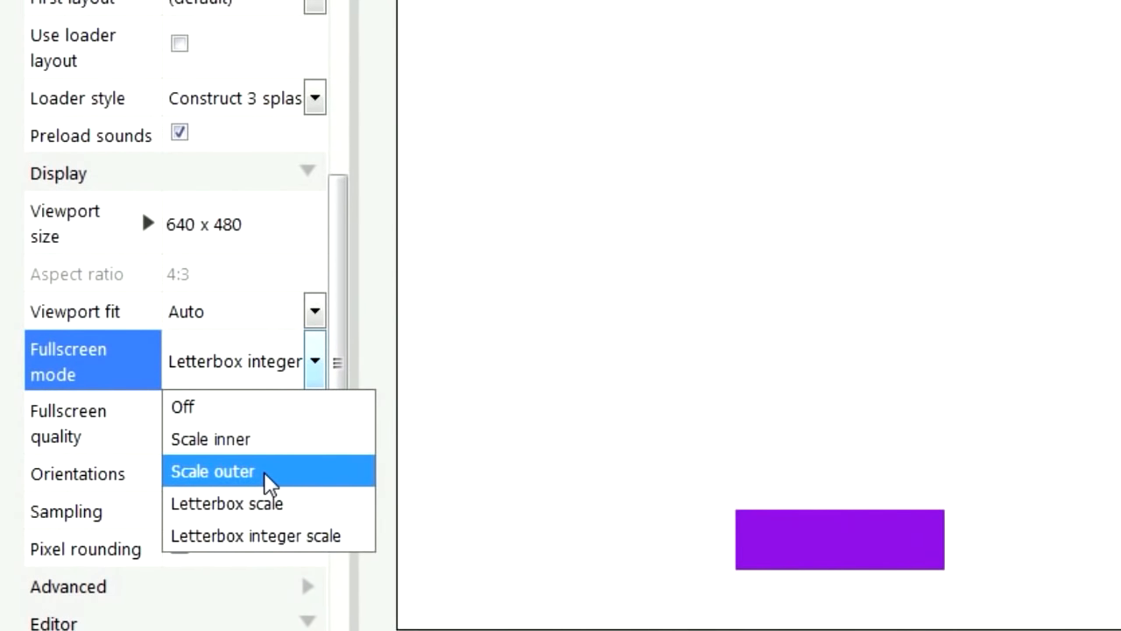
click(264, 471)
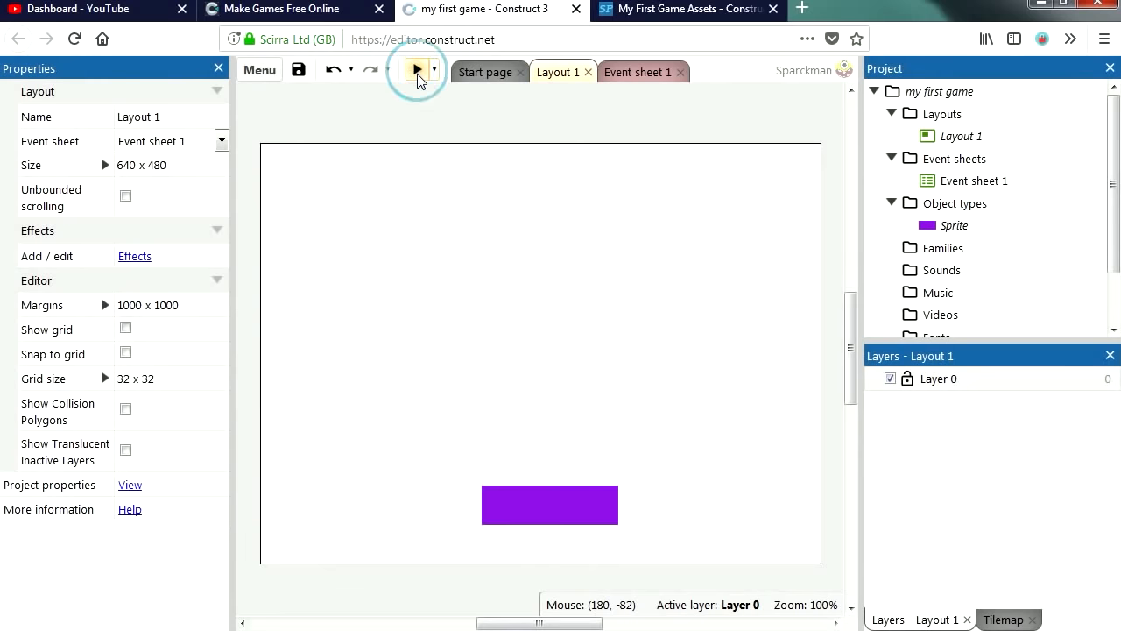
click(417, 70)
drag(570, 126, 524, 81)
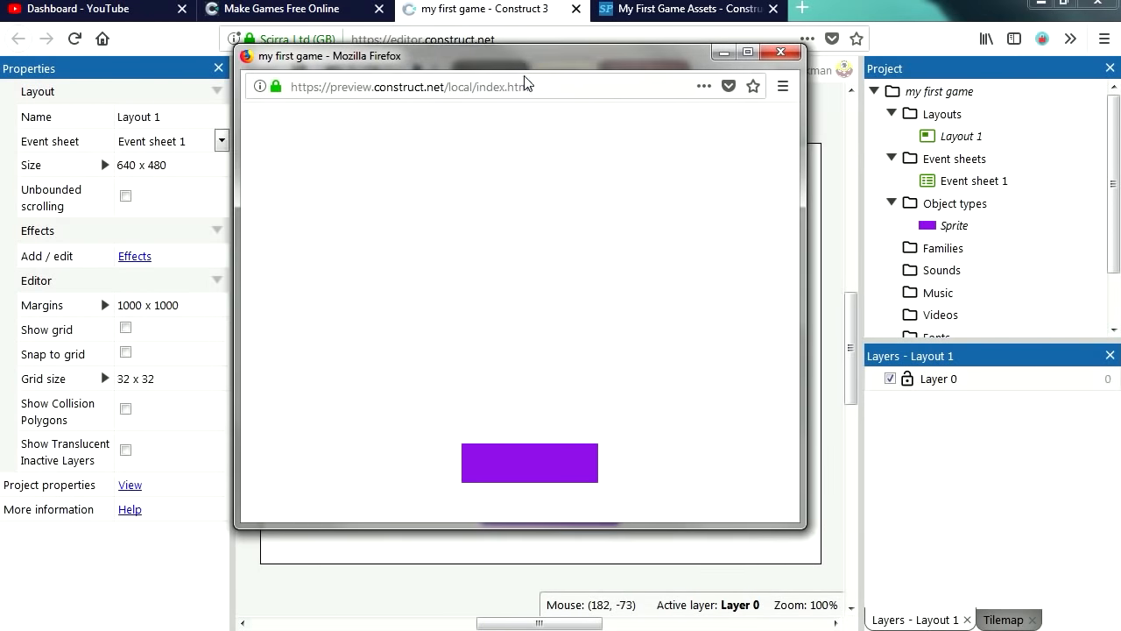
Move the purple sprite to about 310, 413 in the layout and add the 8 Direction behavior to it
drag(525, 523, 505, 494)
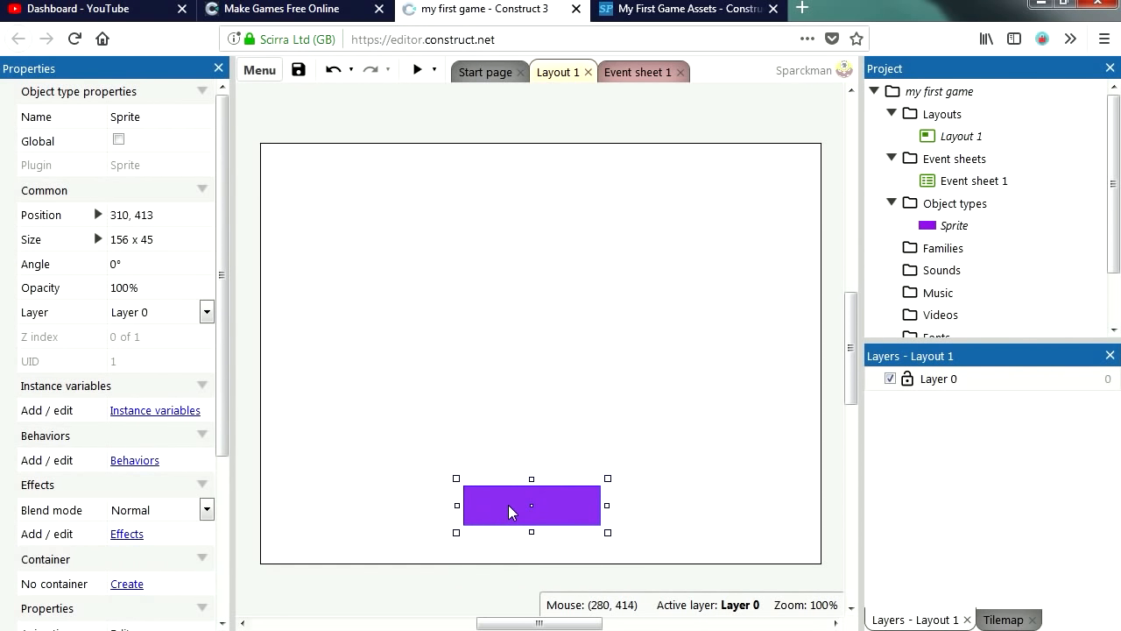
drag(223, 319, 235, 420)
click(136, 322)
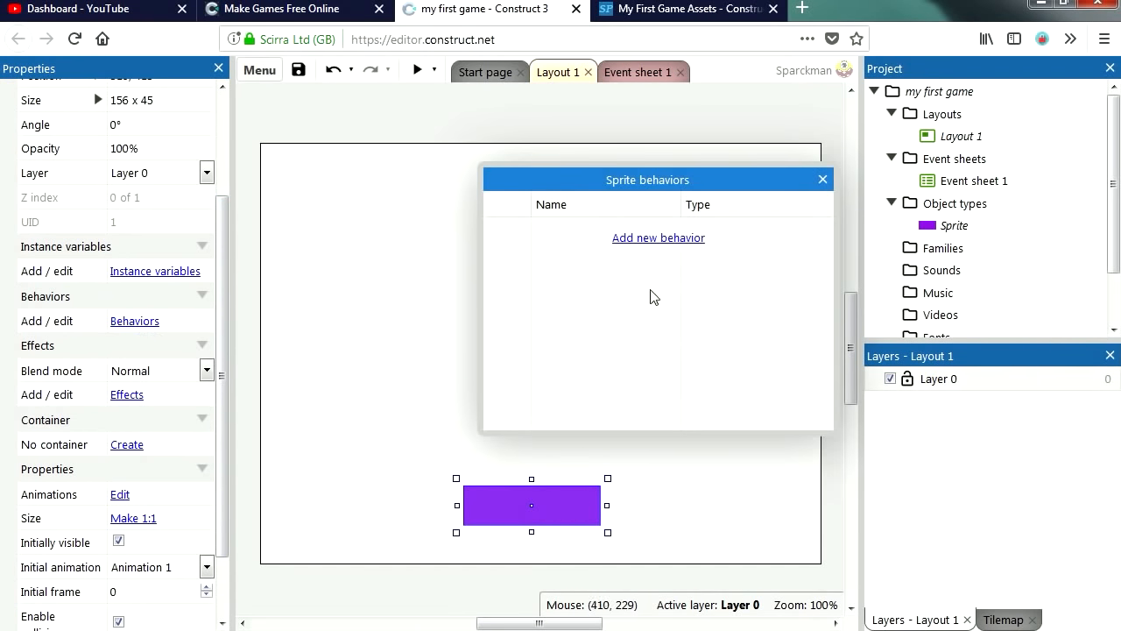
click(649, 238)
drag(799, 238, 797, 372)
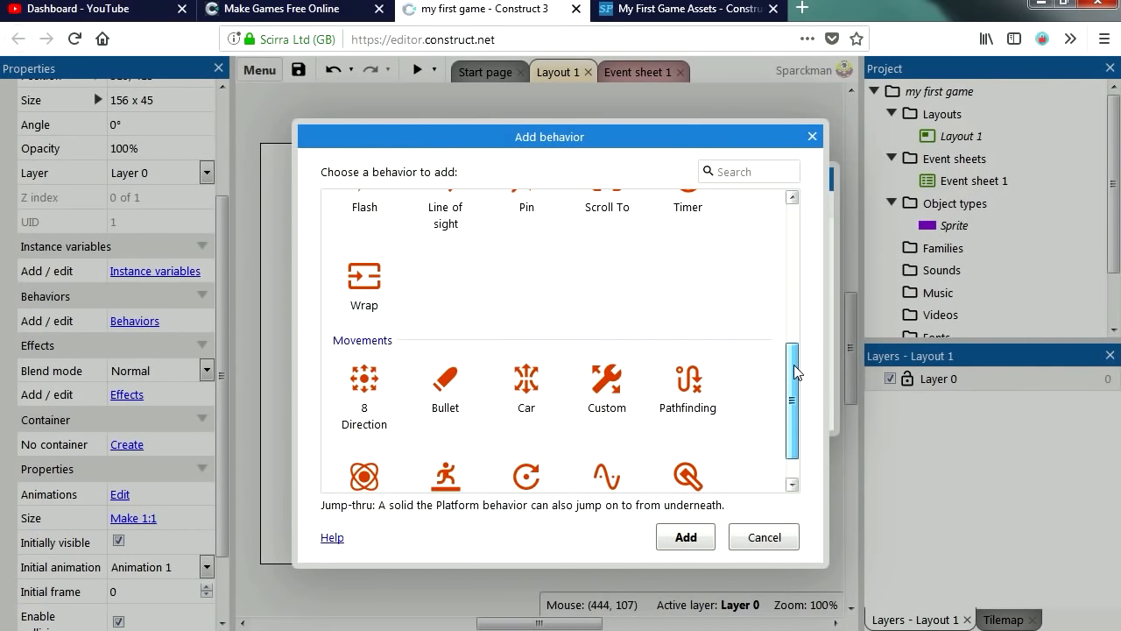
click(366, 391)
click(685, 536)
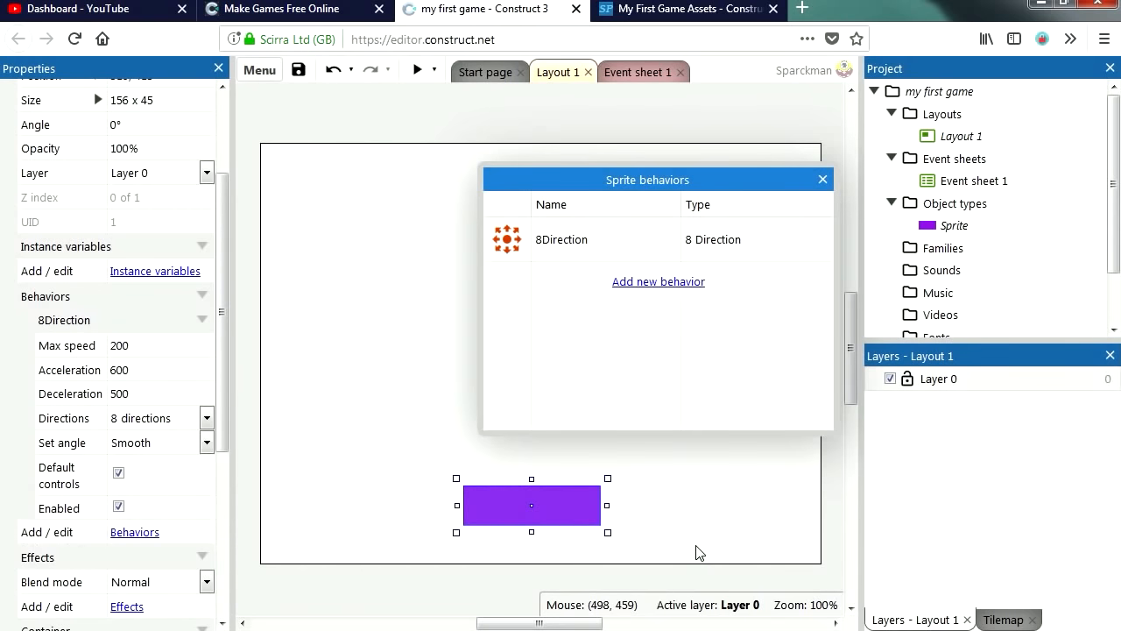
click(822, 180)
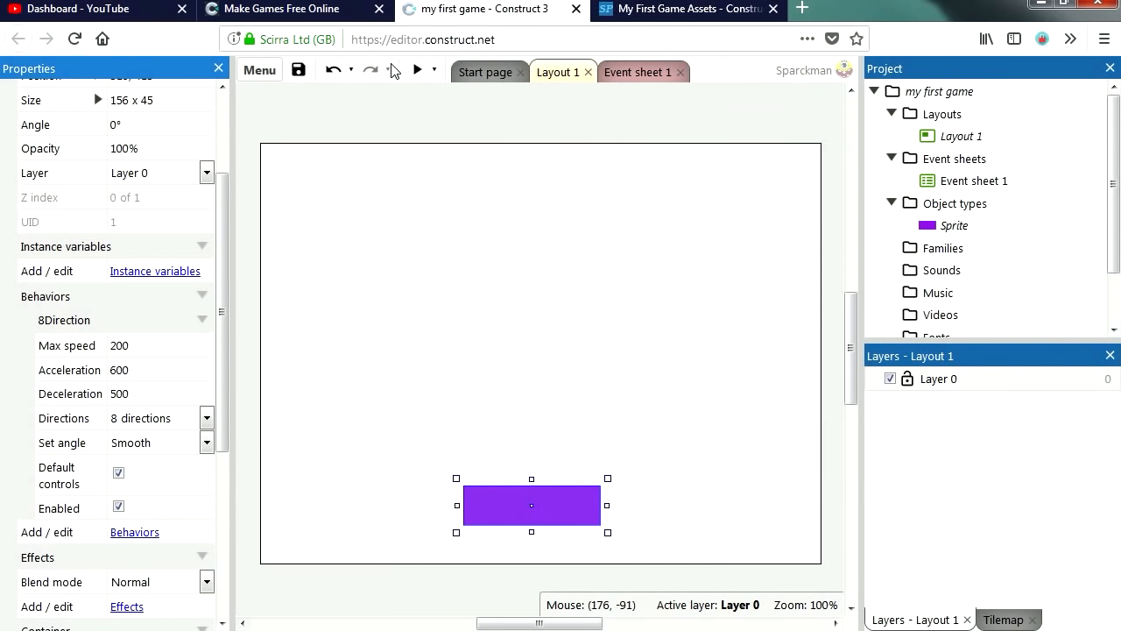
Preview the game, test moving the sprite up, down, left and right, and close the preview
click(415, 70)
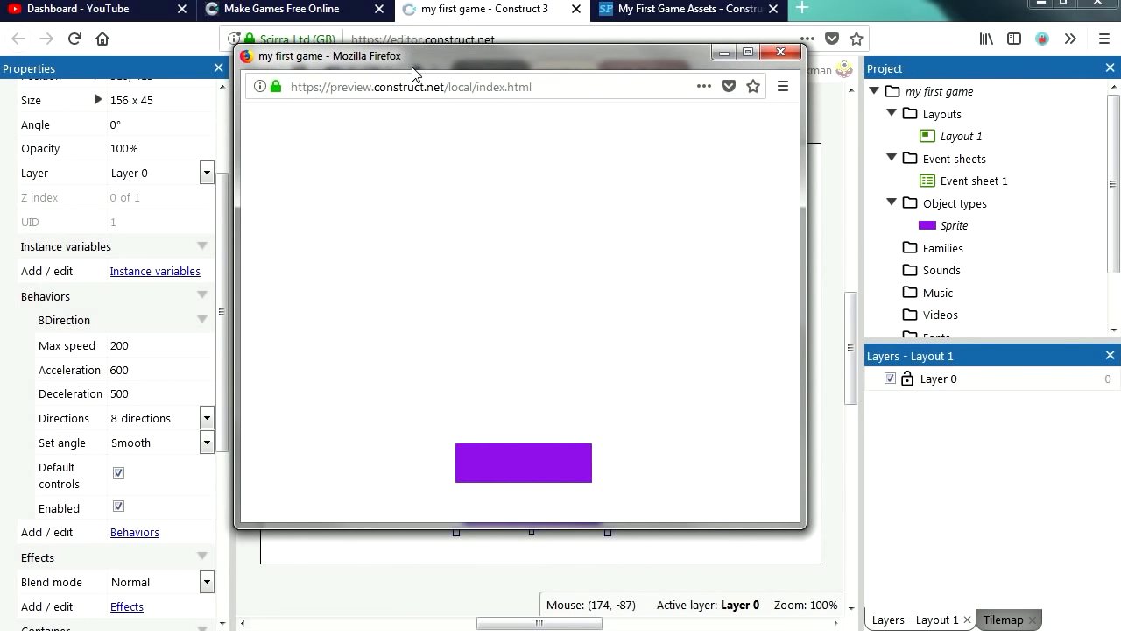
key(Right)
key(Up)
key(Left)
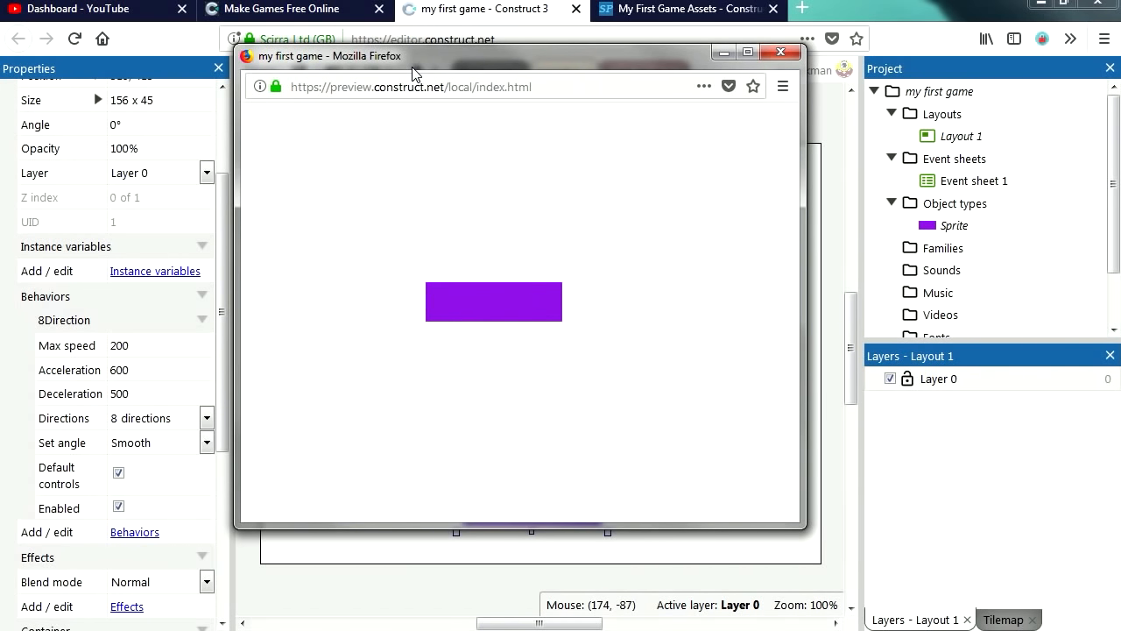
key(Down)
key(Right)
key(Up)
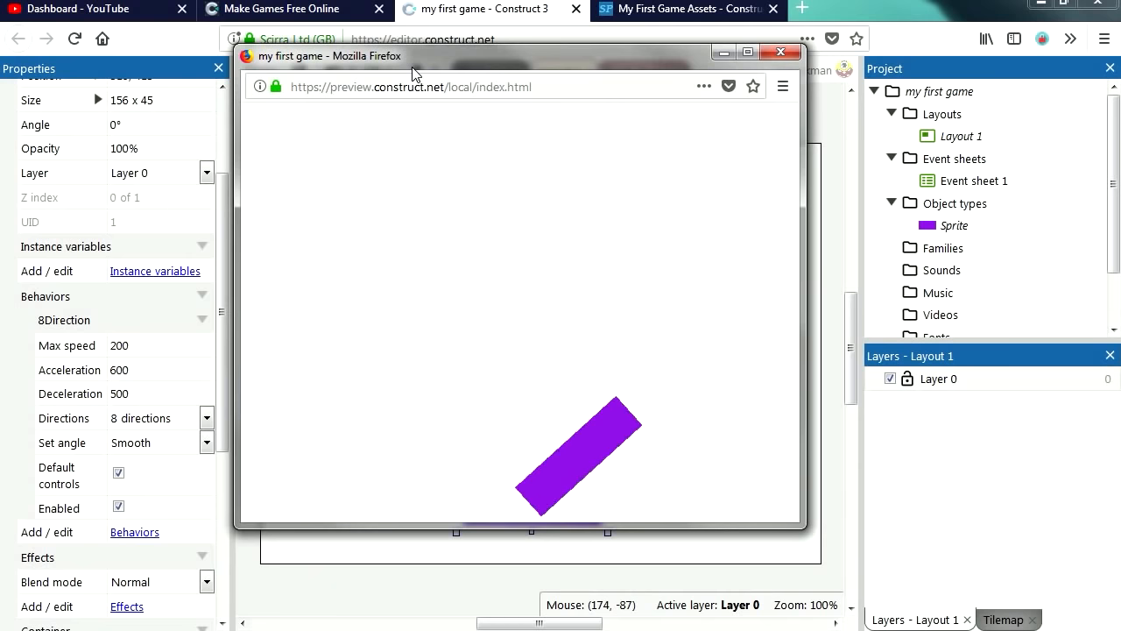
key(Left)
key(Down)
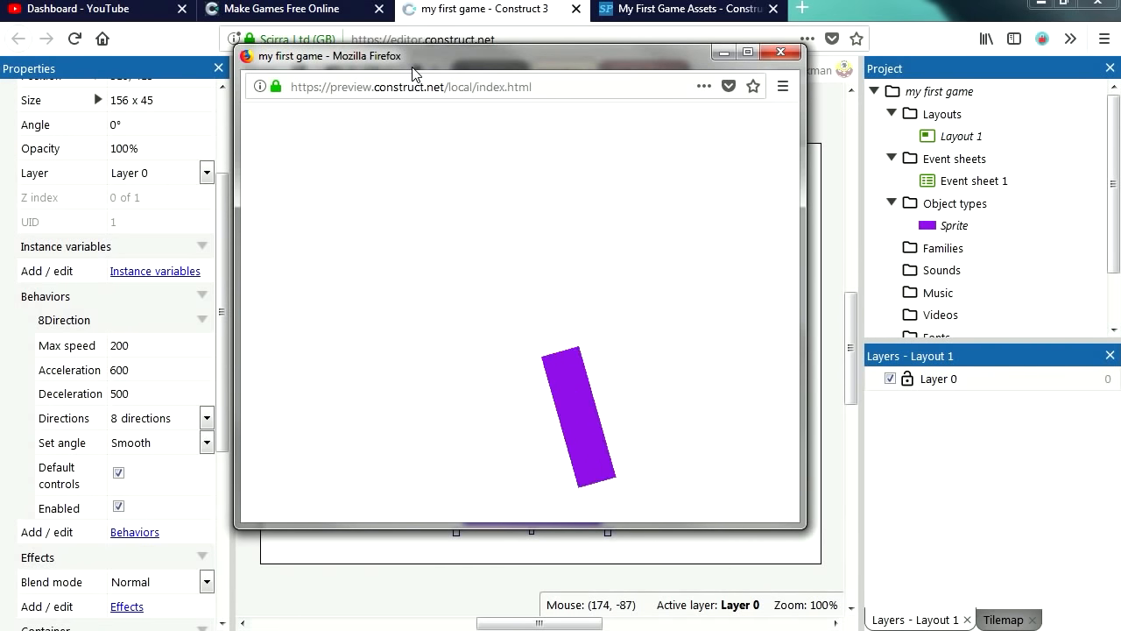
key(Up)
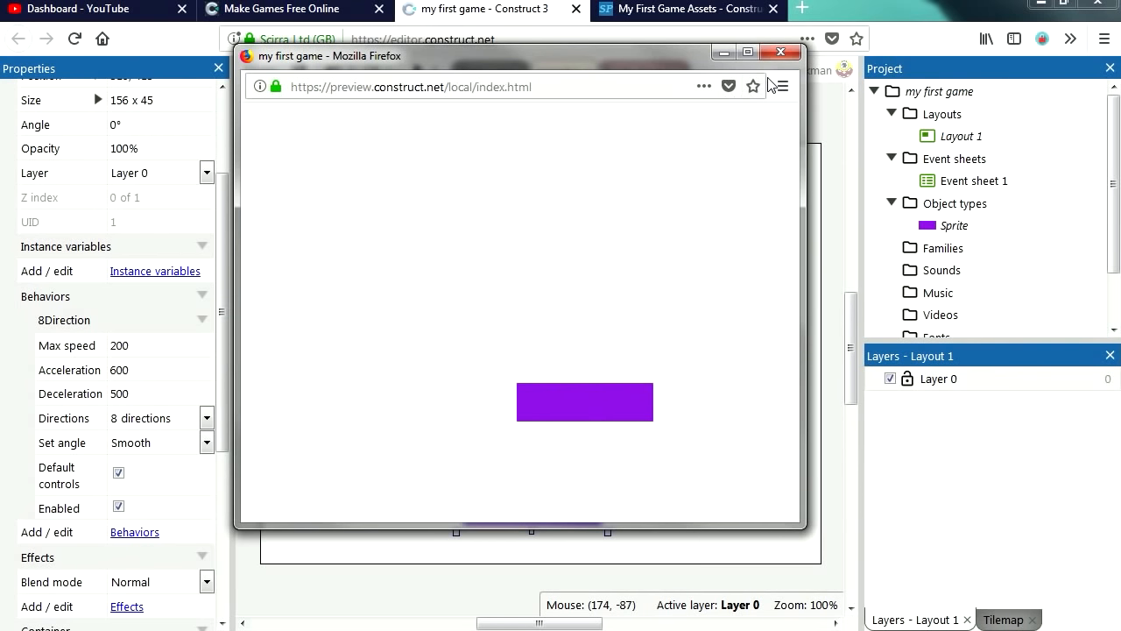
click(781, 52)
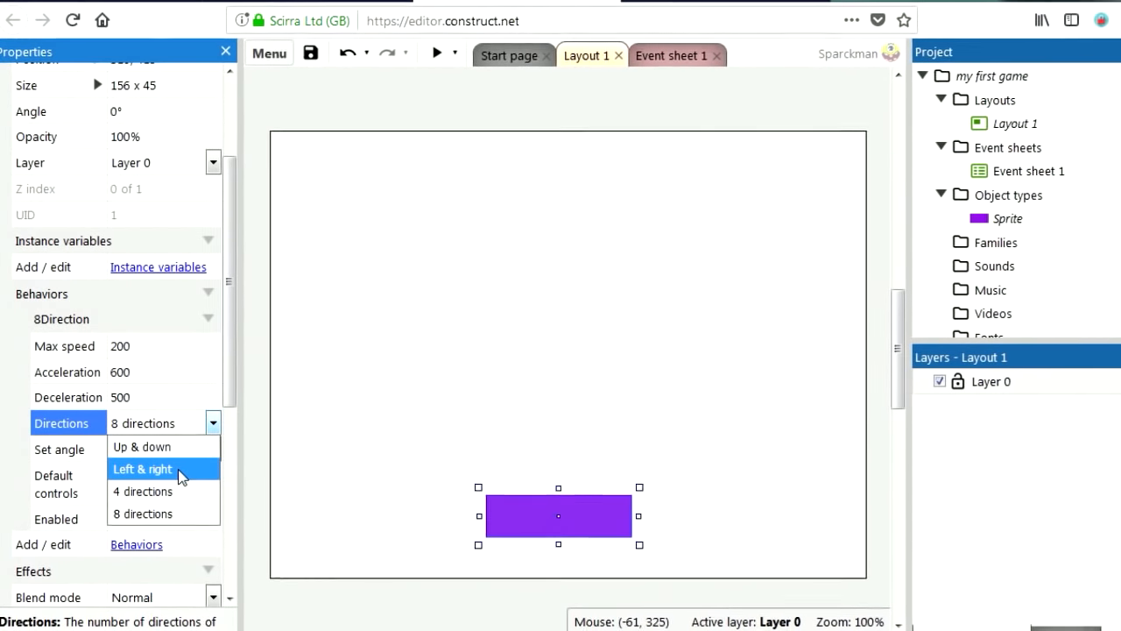
Set the 8 Direction behavior's directions to Left & right and preview the game, testing the sprite's movement both ways
click(444, 51)
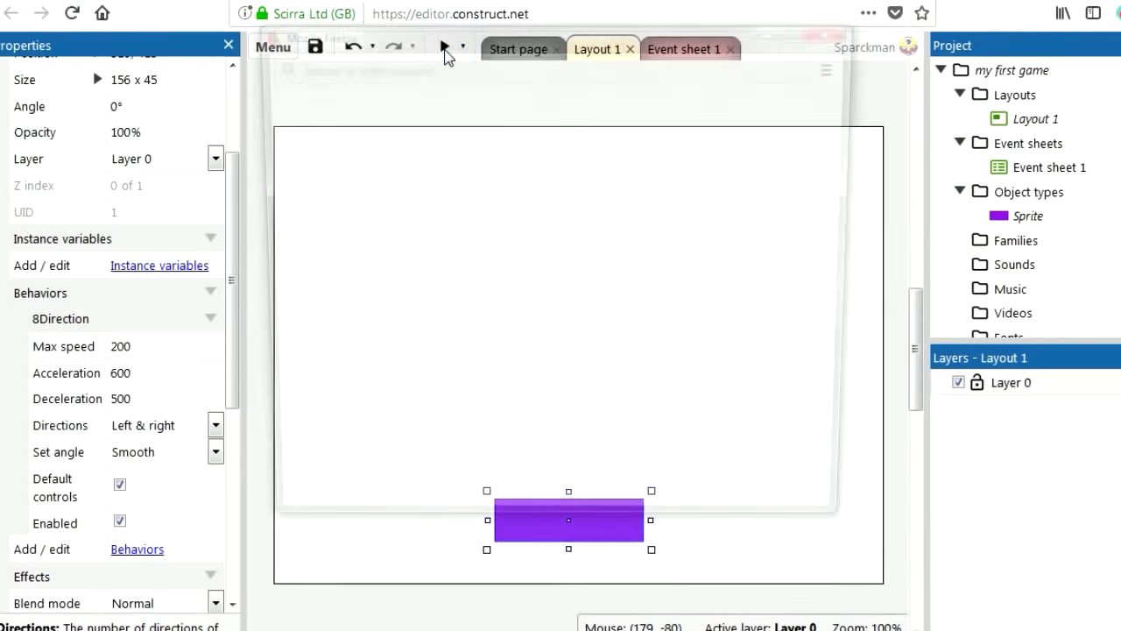
key(Right)
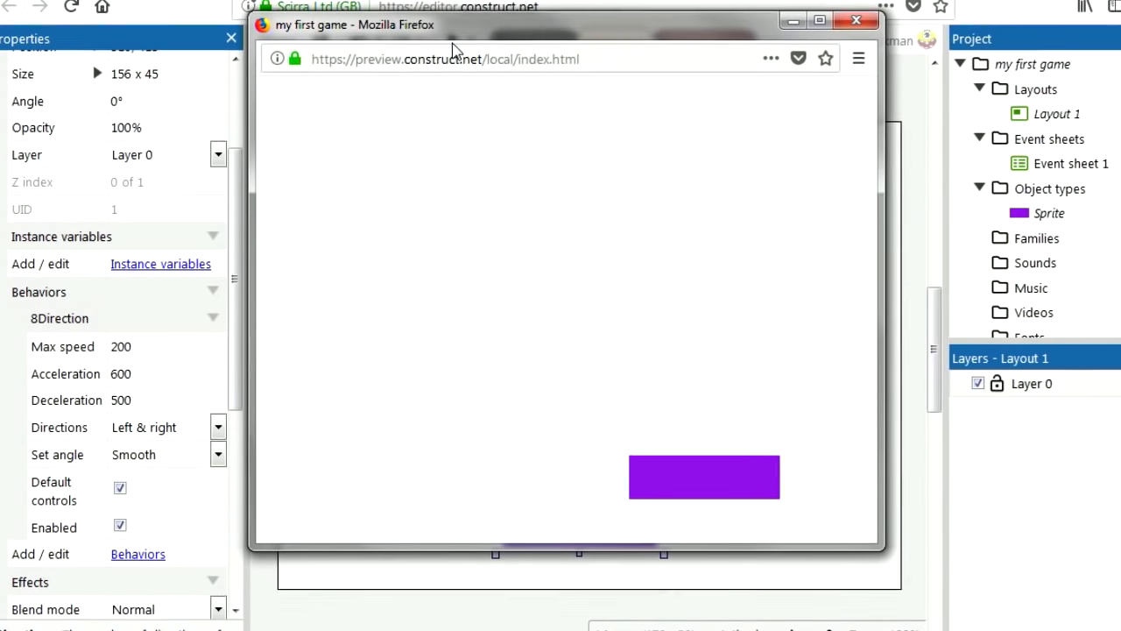
key(Left)
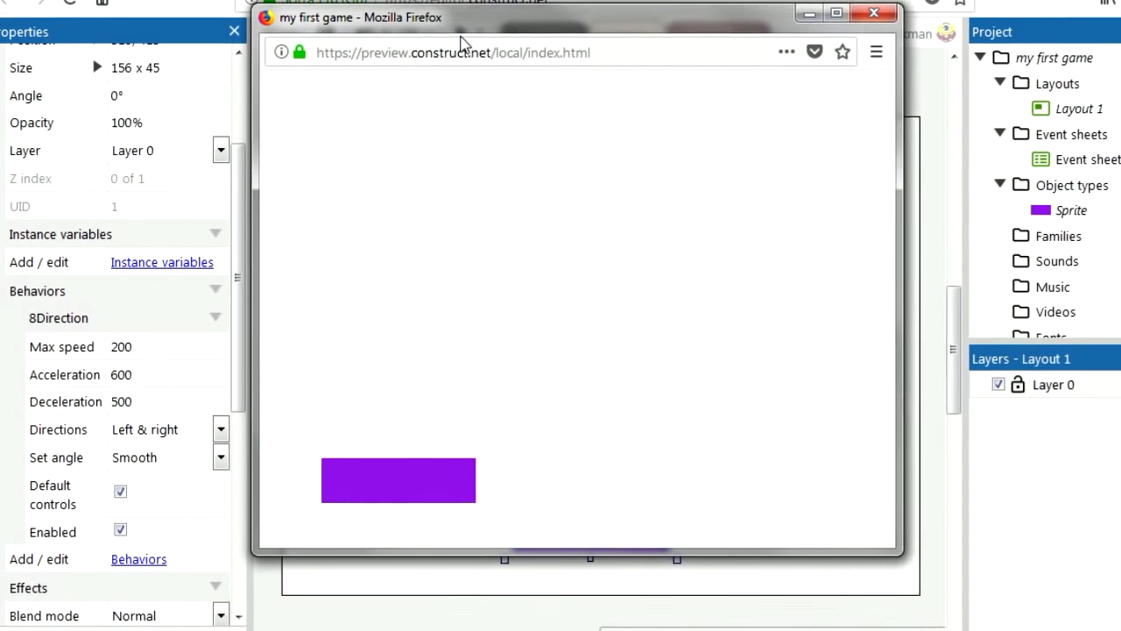
Set the sprite's 8 Direction Set angle to No and acceleration to 1000, and test the left and right movement in a preview
click(161, 374)
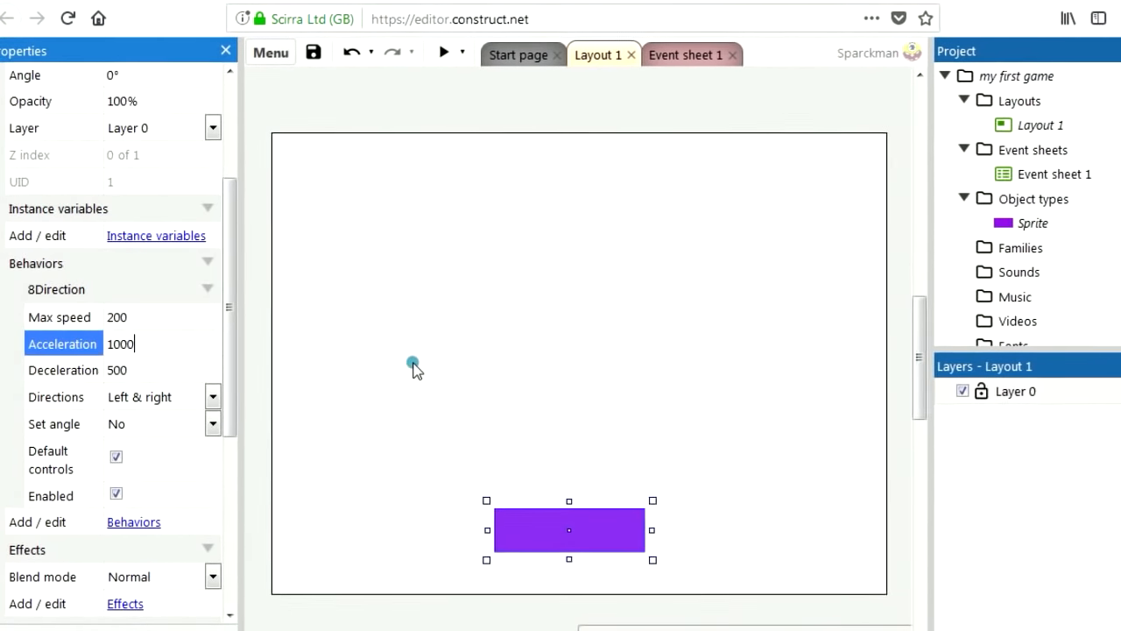
click(413, 364)
click(444, 51)
key(Right)
key(Left)
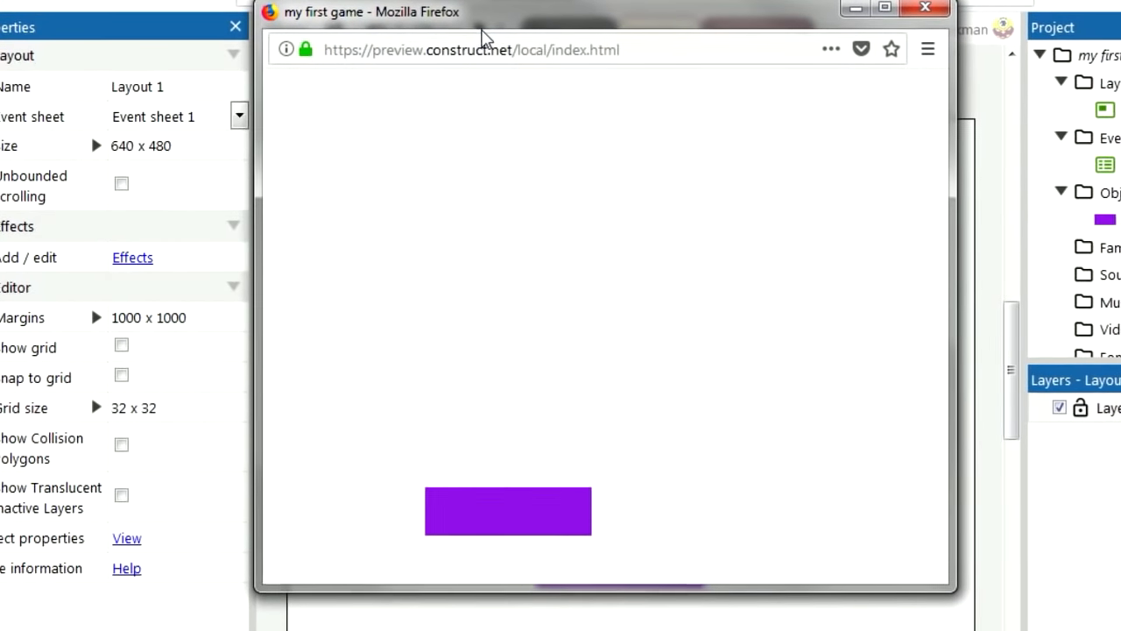
key(Right)
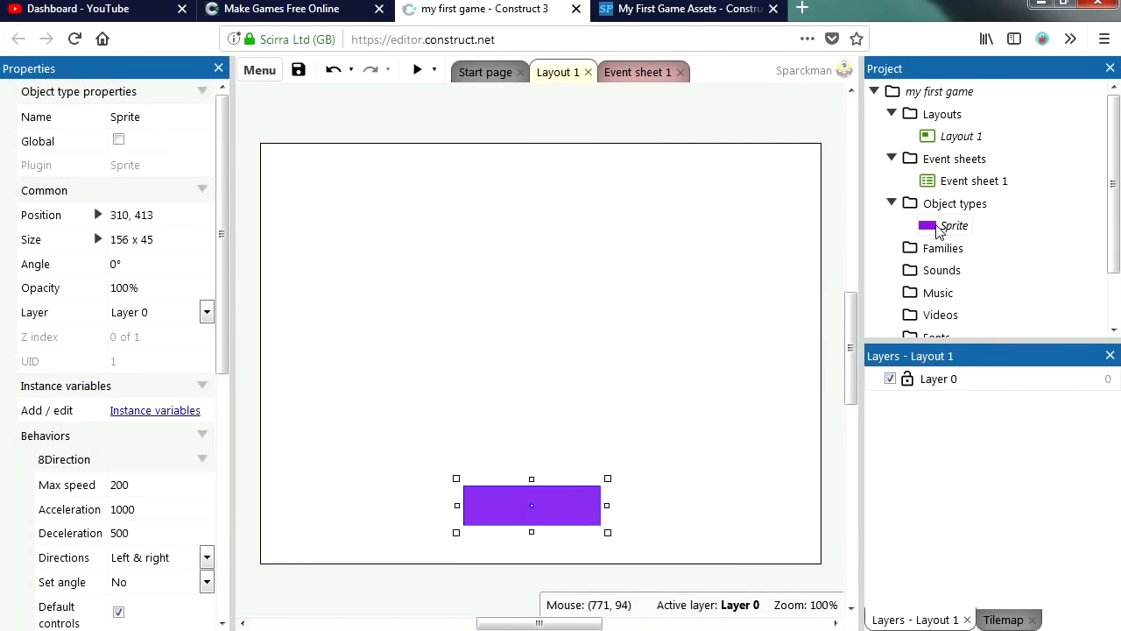
Clone the purple Sprite, place the copy at about 82, 64 with a size of about 67 x 61, and name it block
right_click(936, 226)
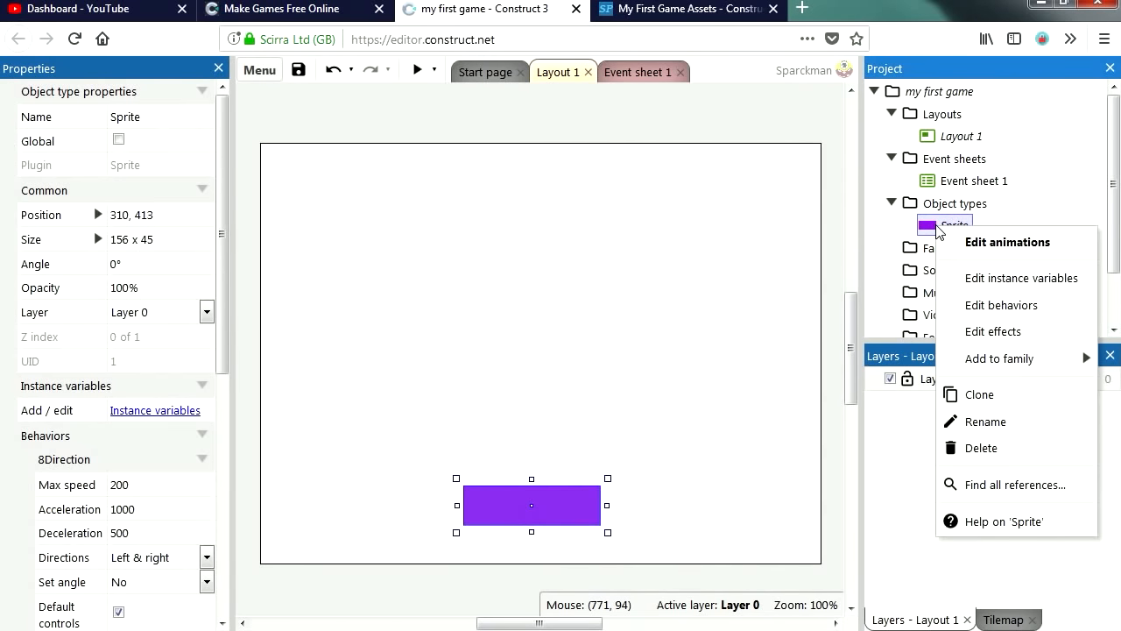
click(985, 395)
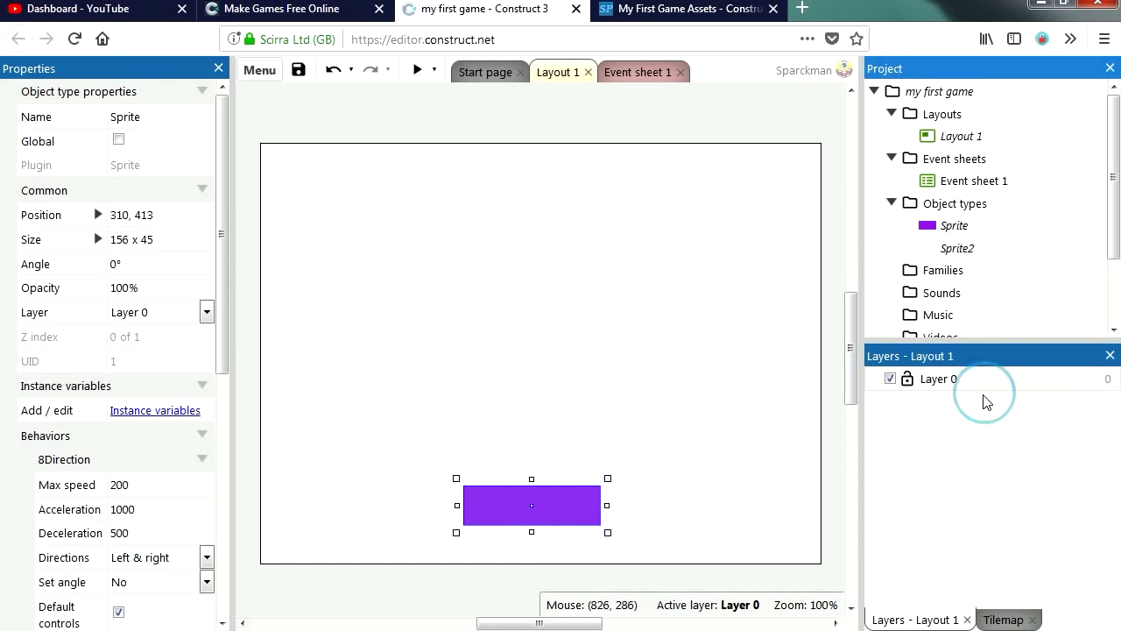
click(962, 254)
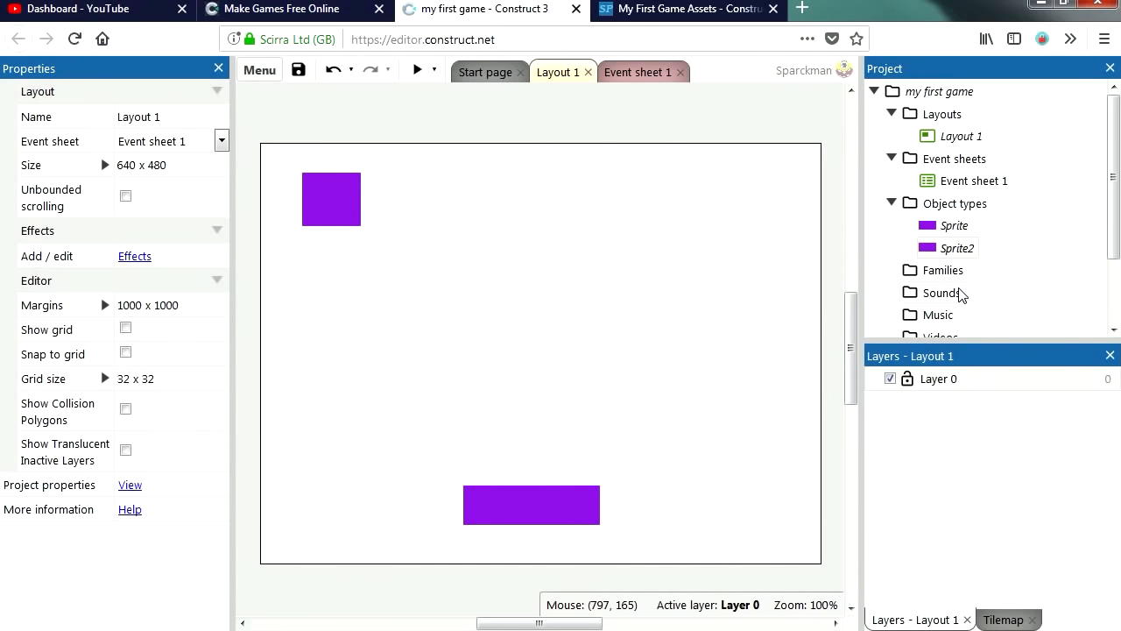
click(942, 256)
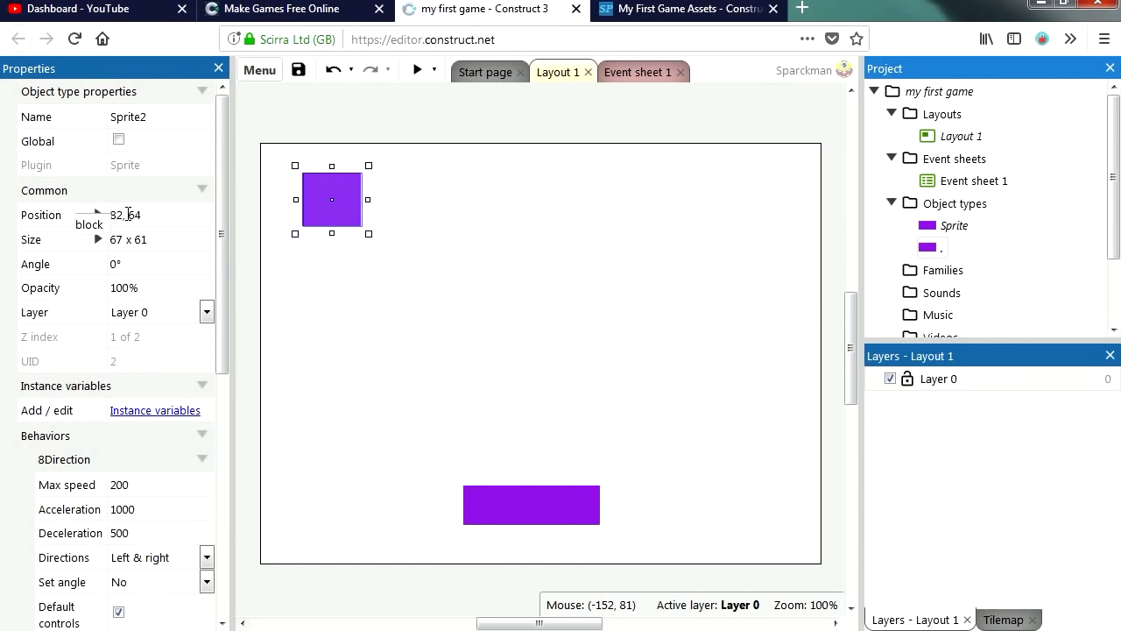
click(404, 311)
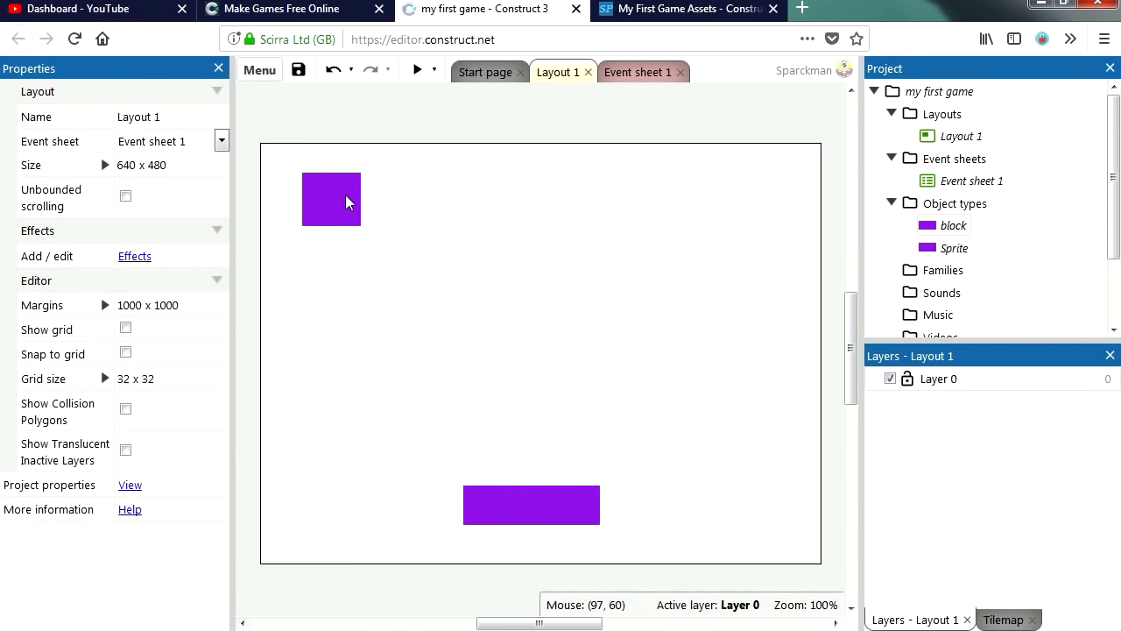
Place four more copies of the block in a row to the right of the first one along the layout's upper edge
drag(927, 235, 462, 196)
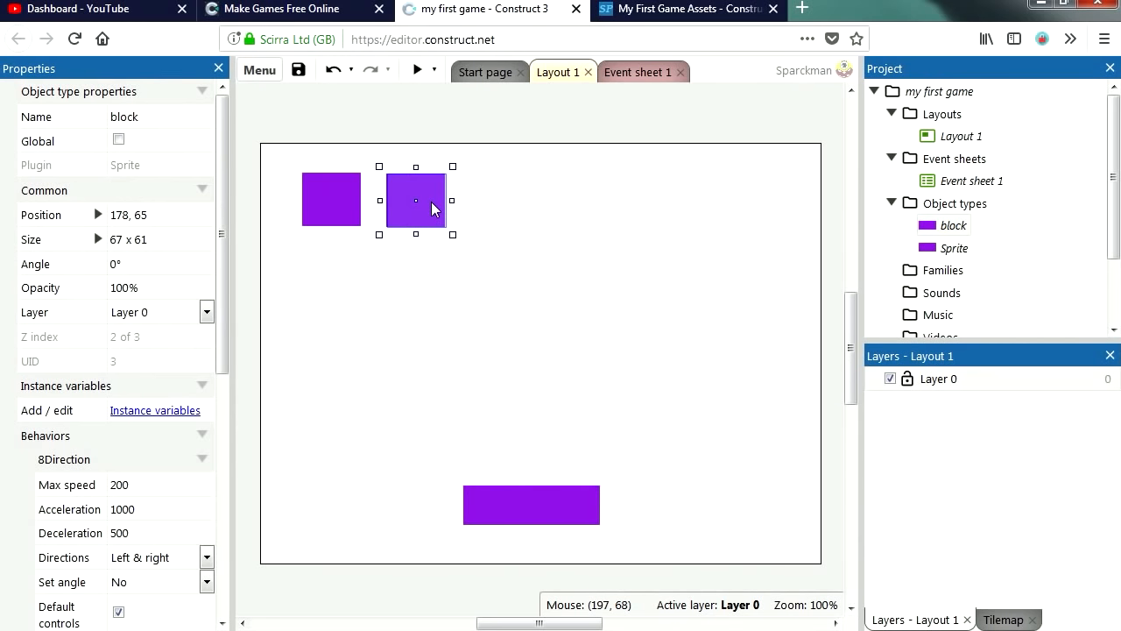
ctrl+drag(434, 213, 604, 219)
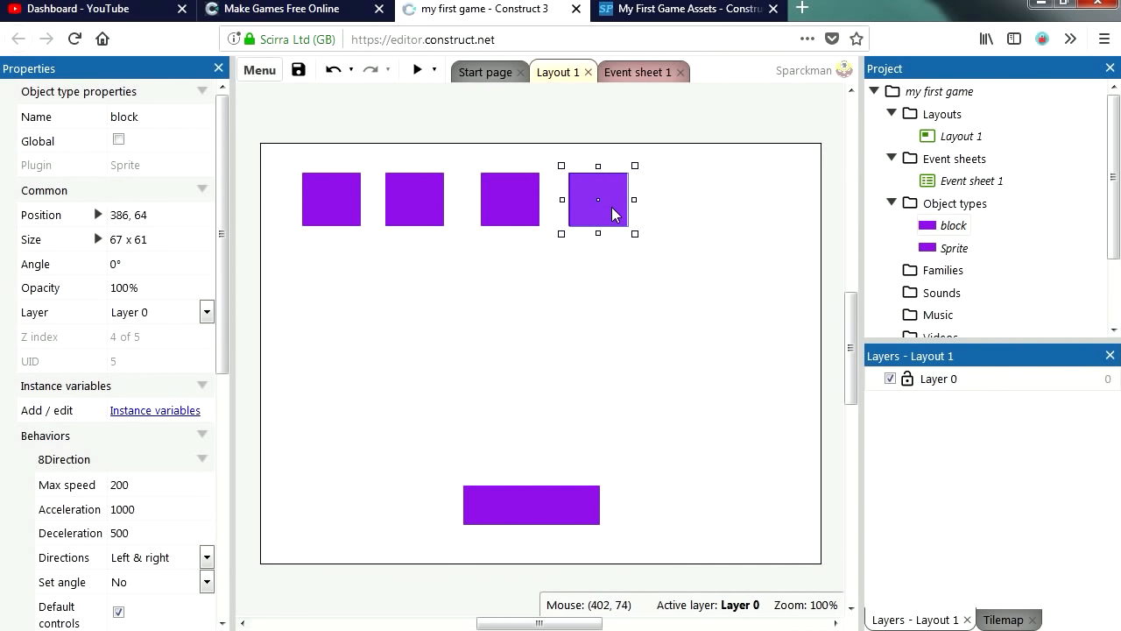
ctrl+drag(714, 217, 724, 213)
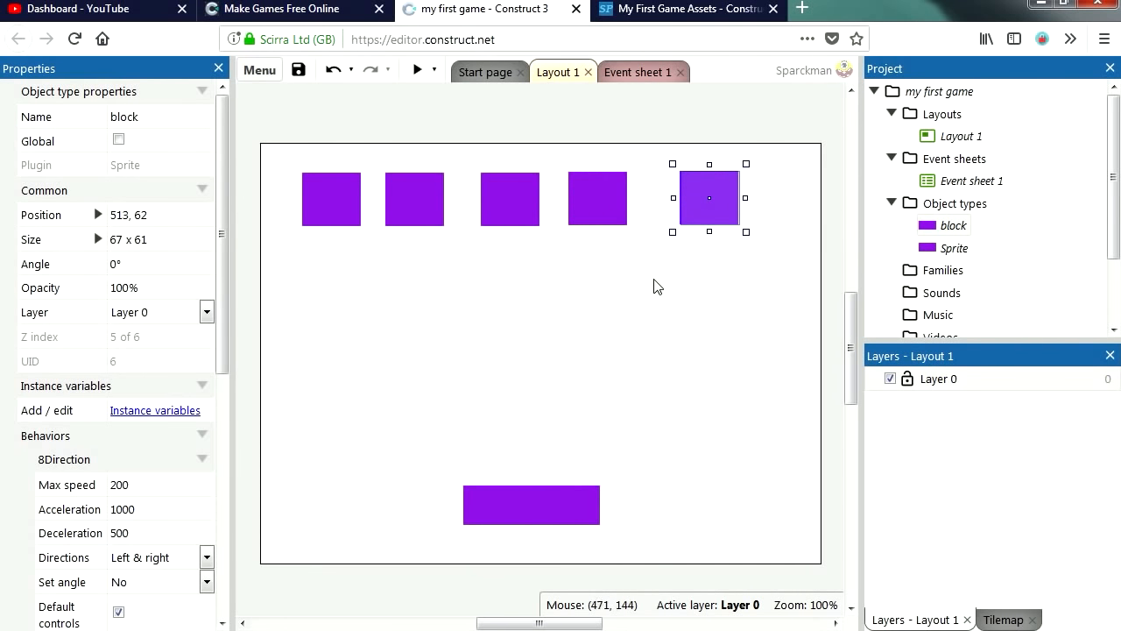
click(598, 408)
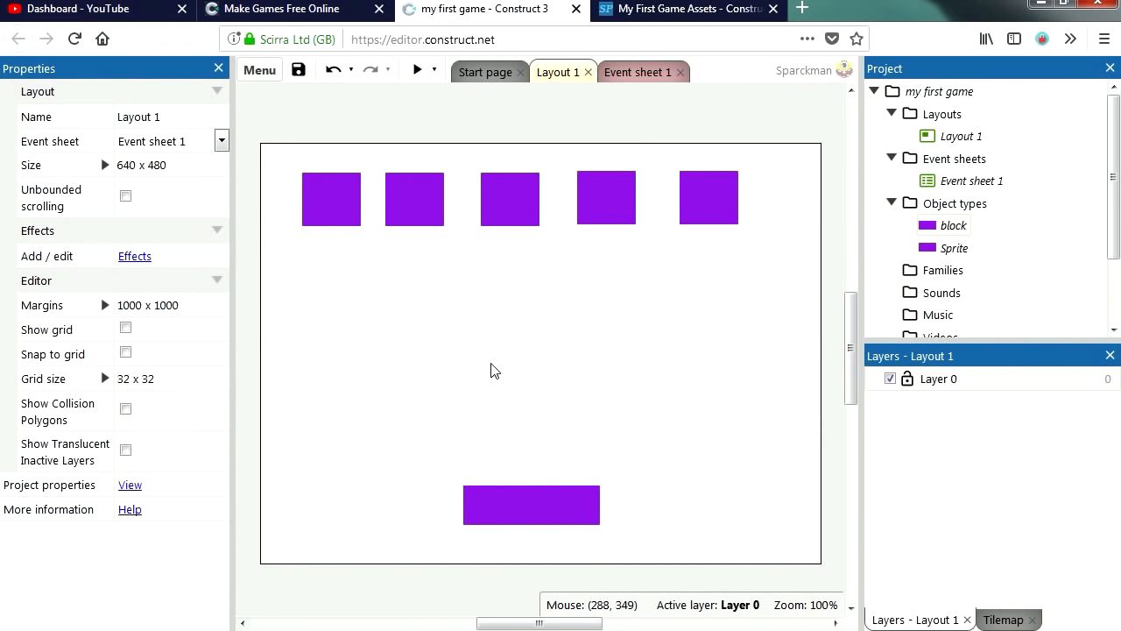
Insert a new Sprite object into the layout and draw a filled pink circle with a radius of about 112 in its image
right_click(493, 439)
click(550, 456)
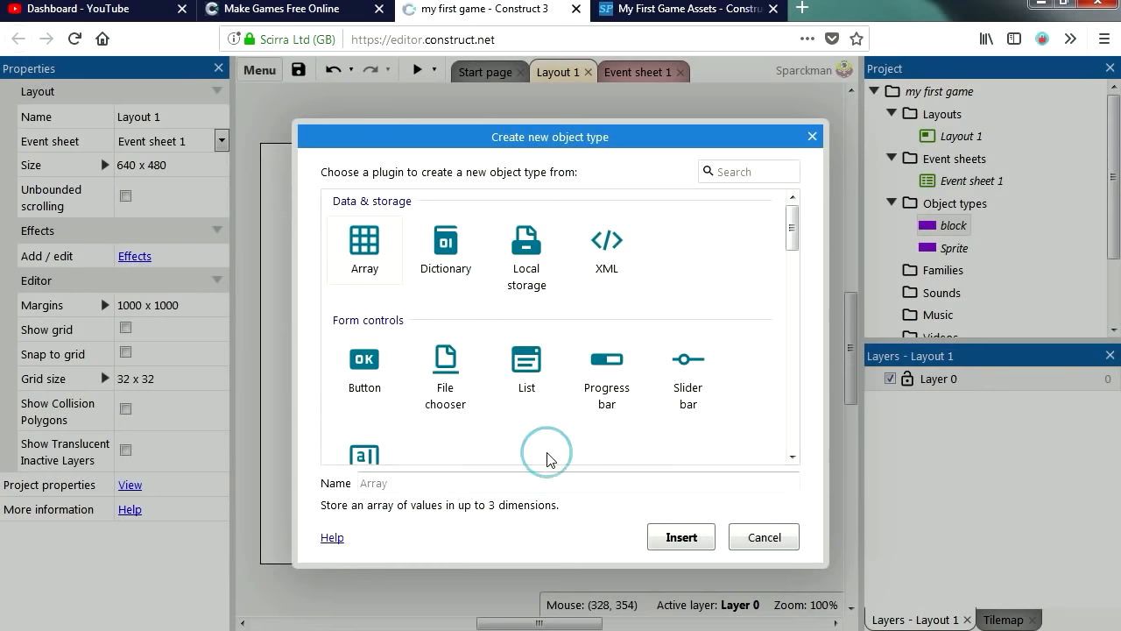
scroll(798, 241, down, 5)
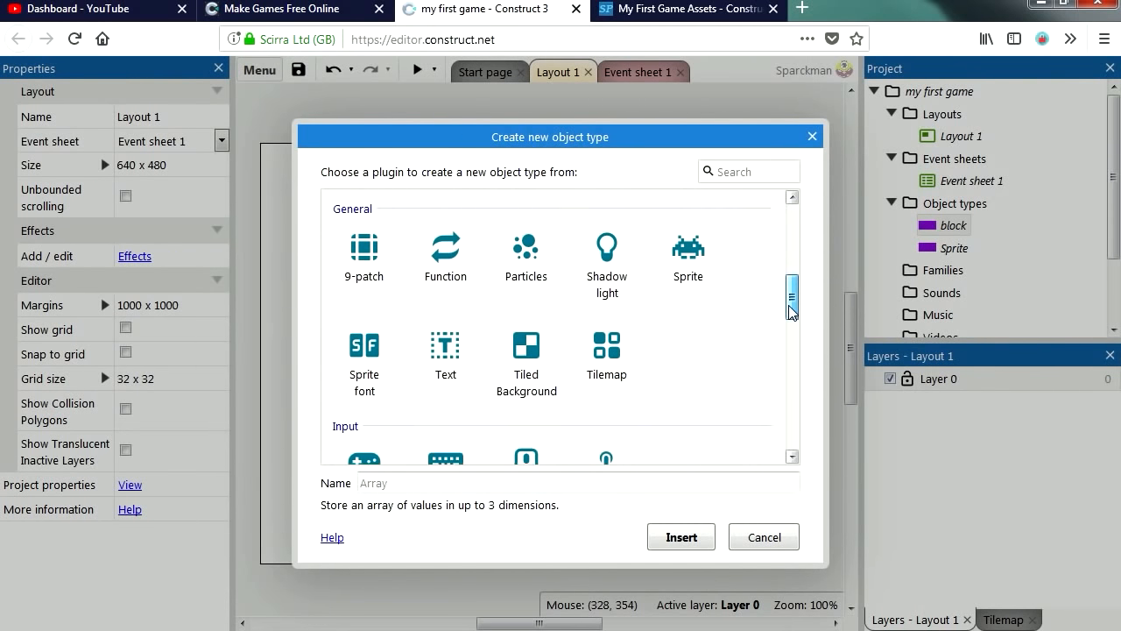
double_click(700, 254)
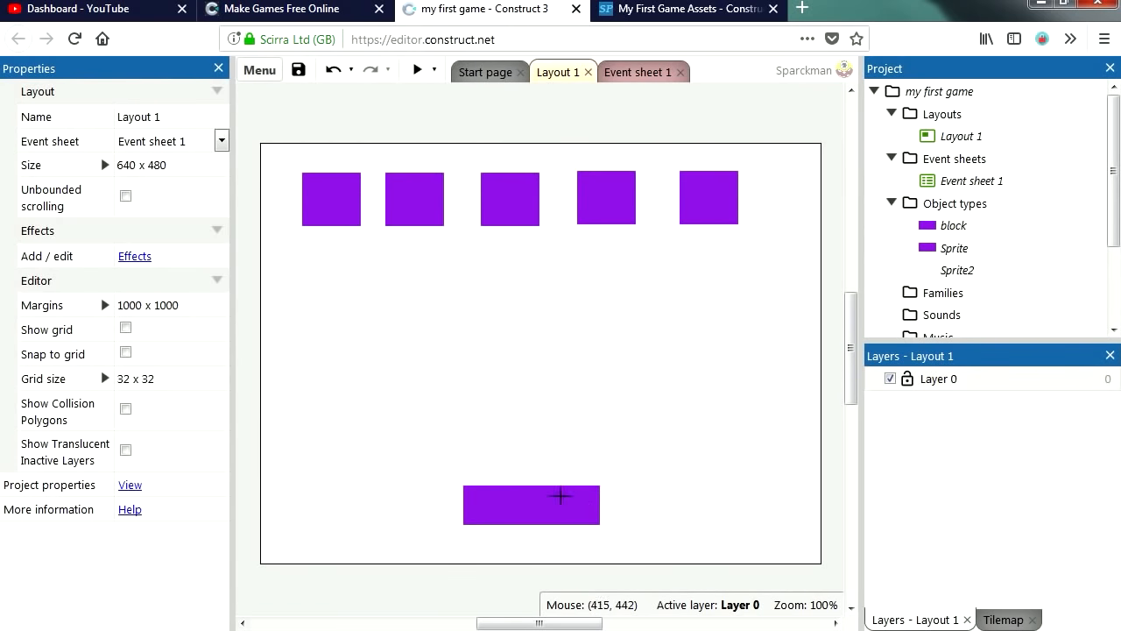
click(588, 513)
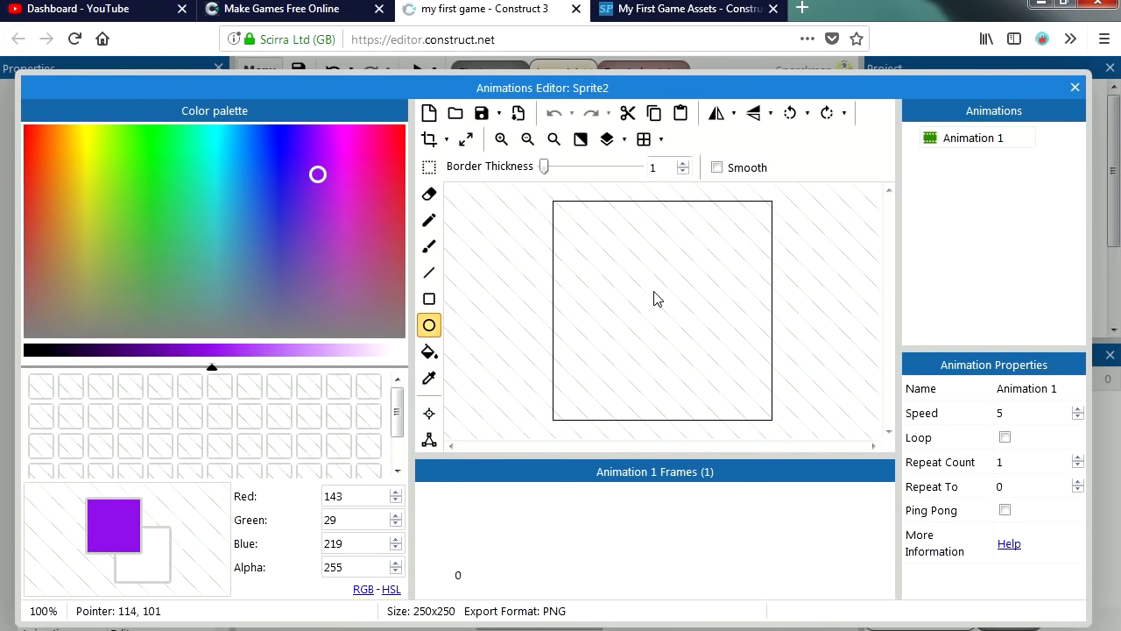
drag(349, 219, 369, 211)
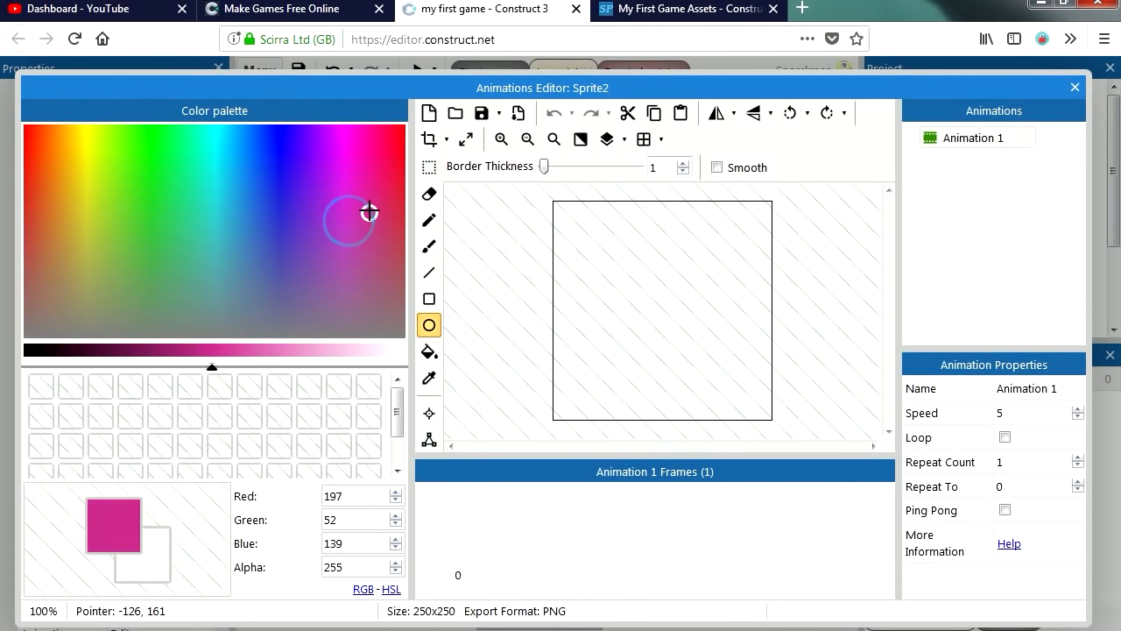
drag(692, 350, 744, 398)
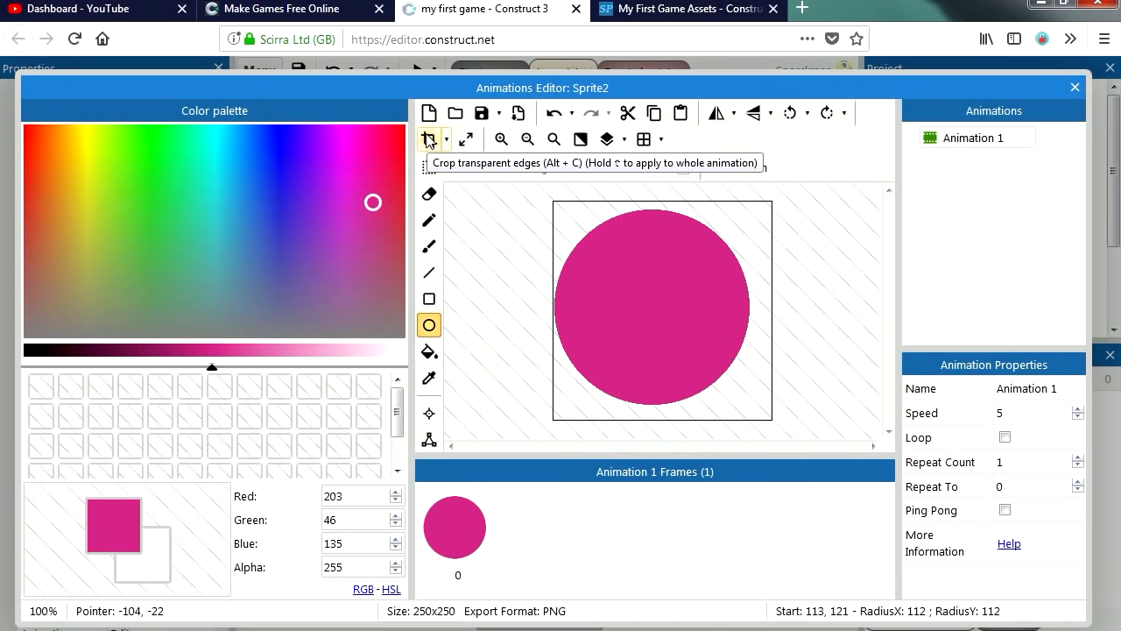
Crop the circle image's transparent edges, close the animations editor, and scale the circle to about 70 x 70 near the layout's centre
click(429, 140)
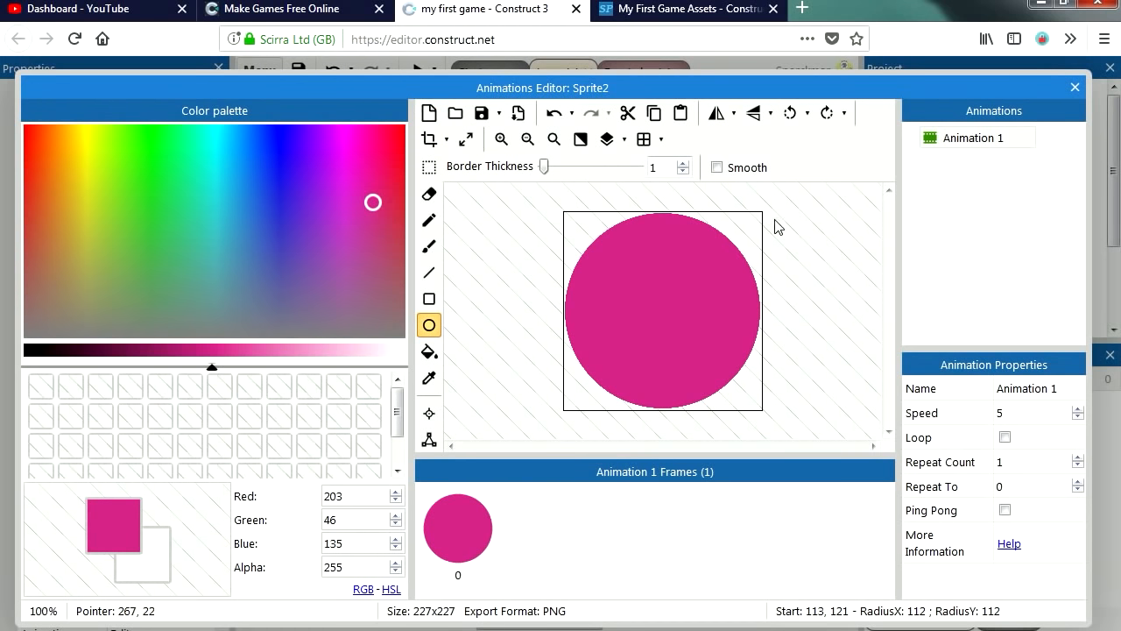
click(1074, 88)
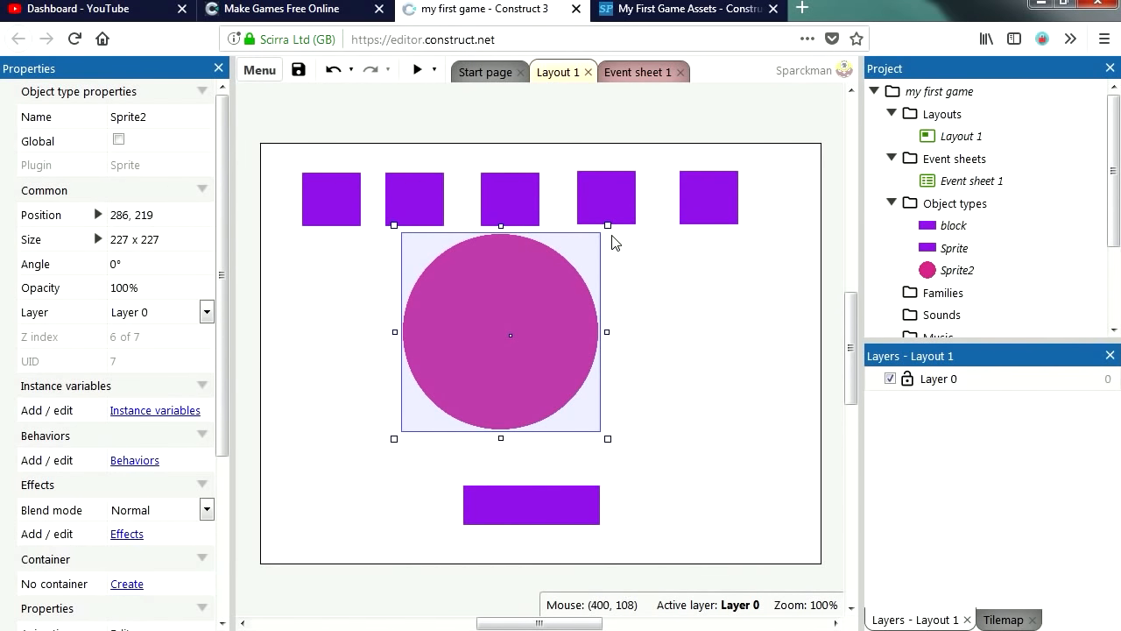
drag(610, 226, 527, 375)
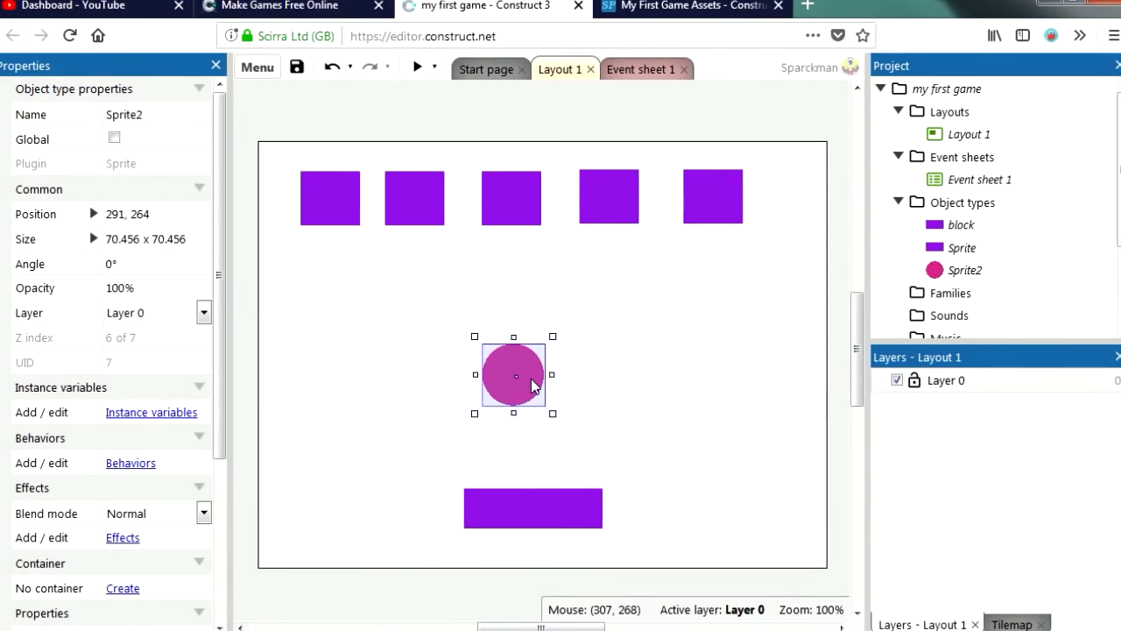
click(614, 395)
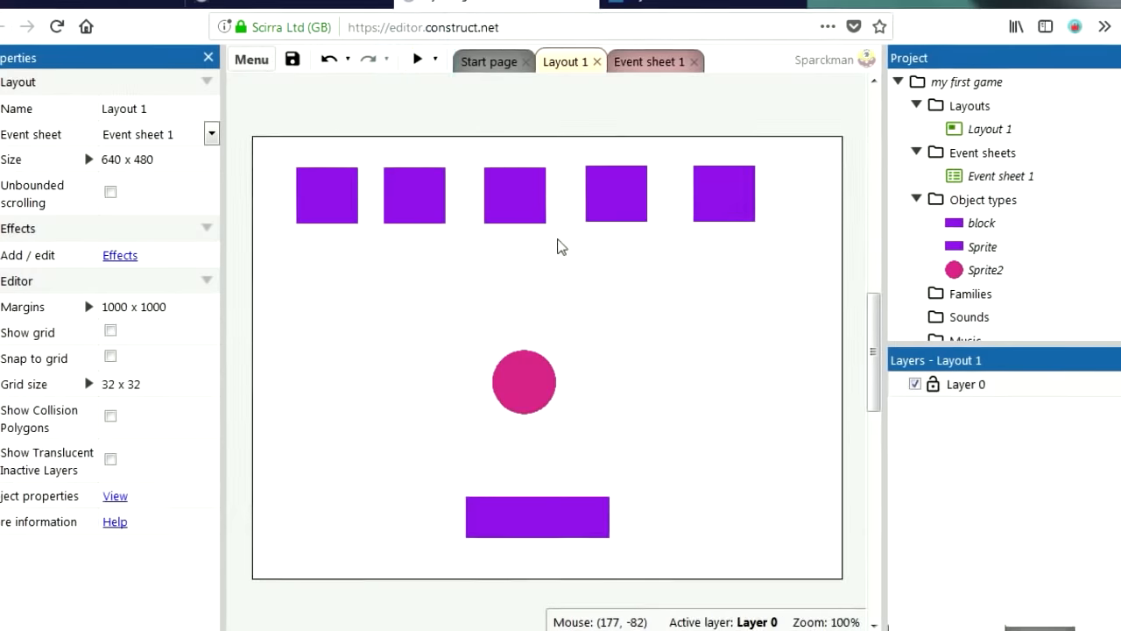
Preview the game and move right and left to check how the blocks, circle and player sprite behave
key(Right)
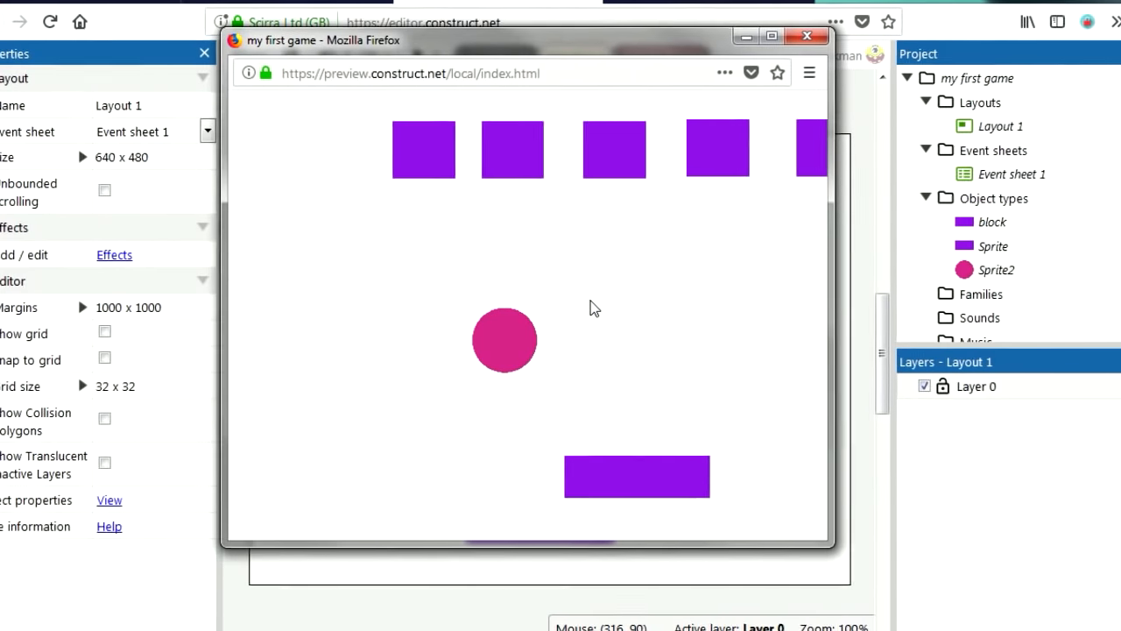
key(Left)
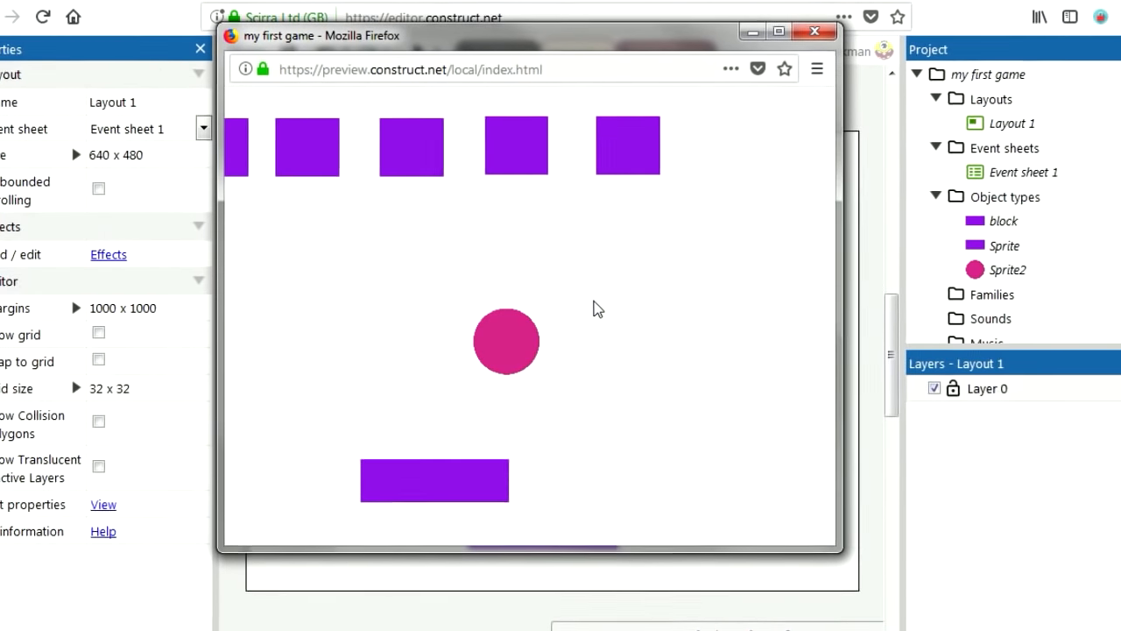
key(Right)
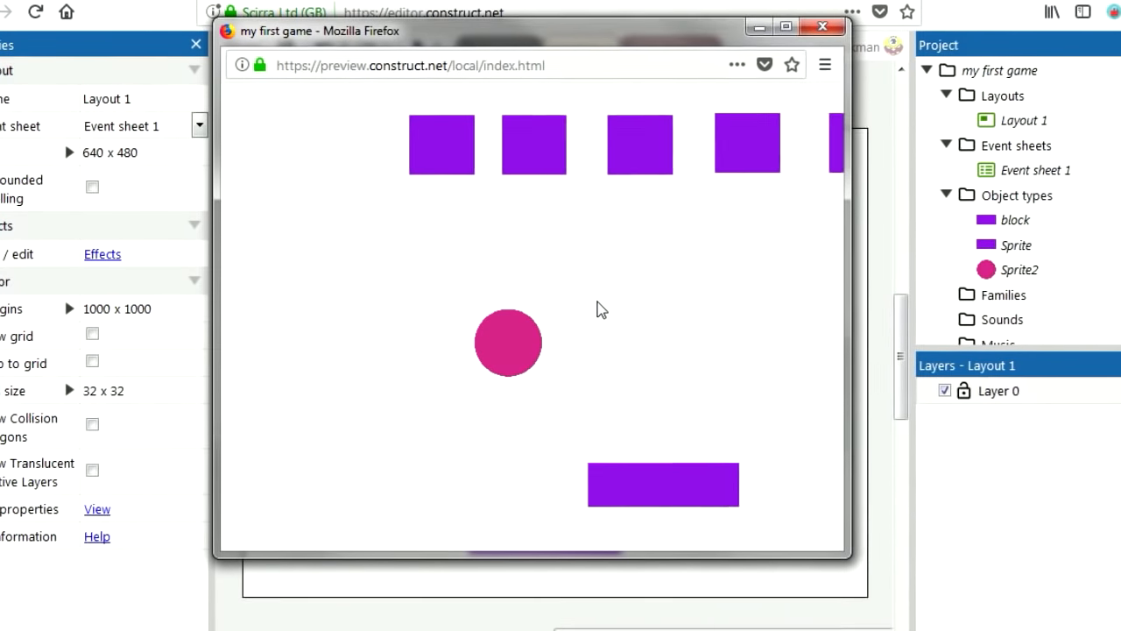
key(Left)
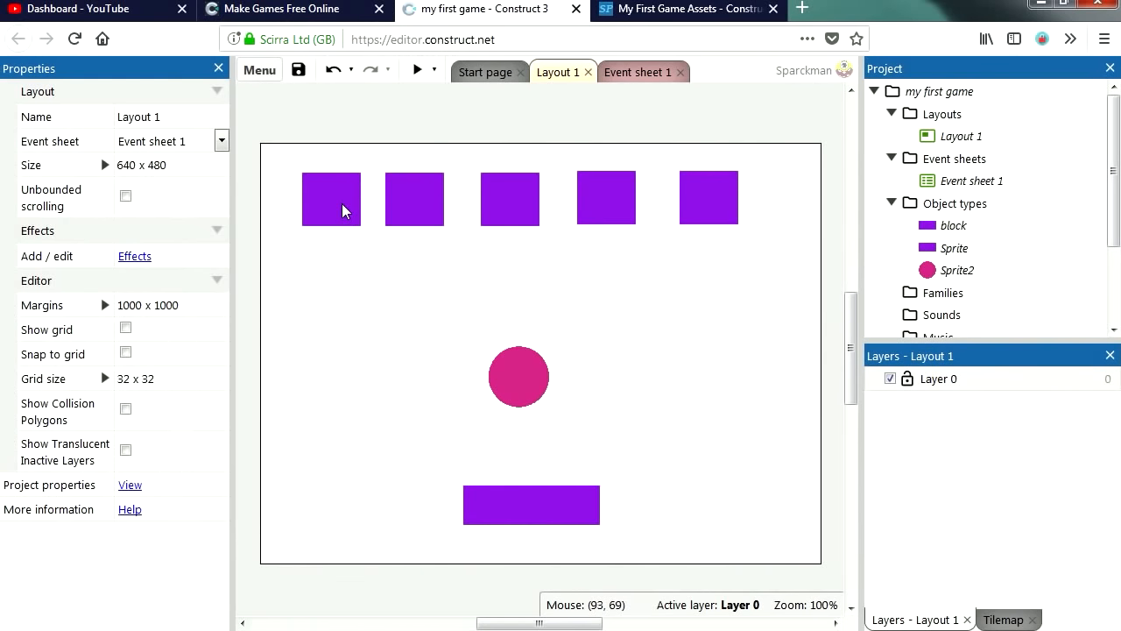
Remove the 8 Direction behavior from the block object and close its behaviors dialog
click(342, 211)
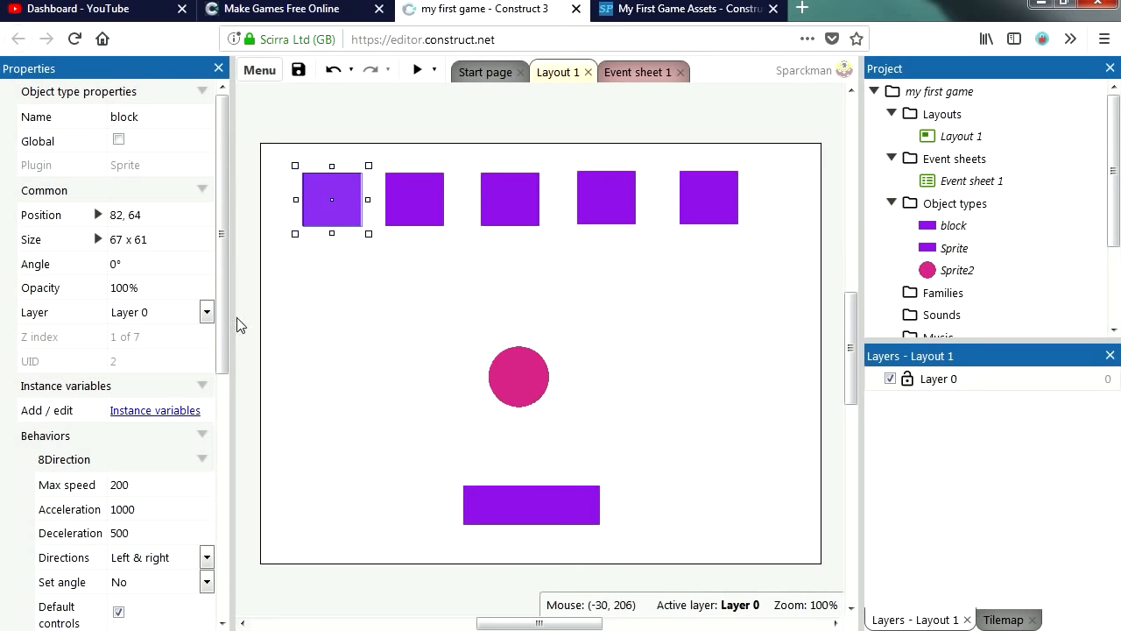
drag(219, 316, 221, 472)
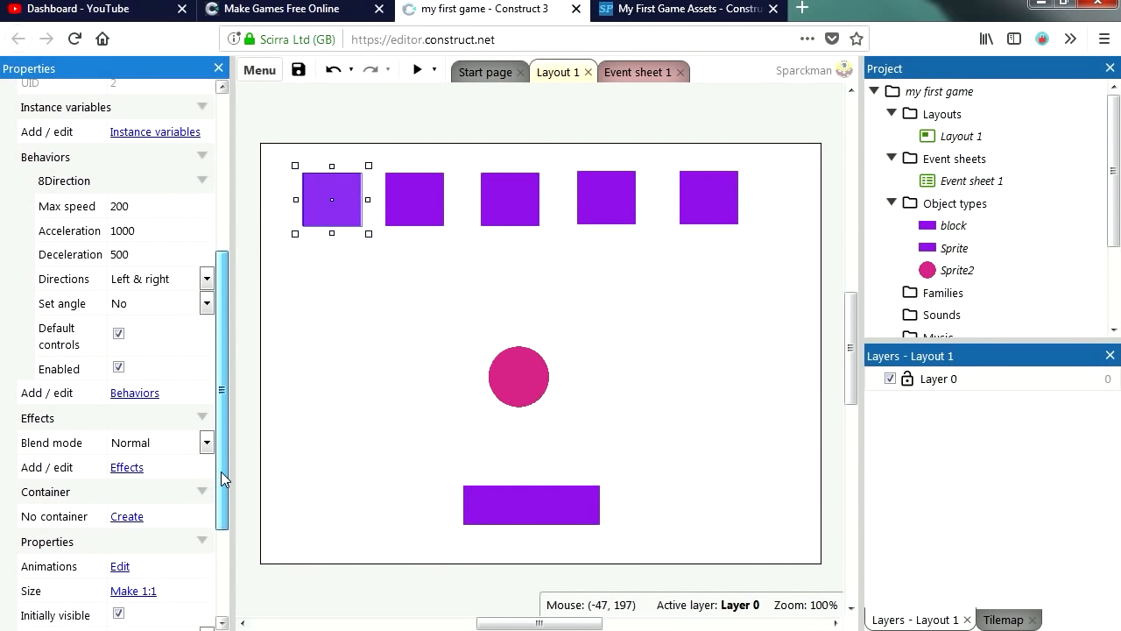
click(136, 393)
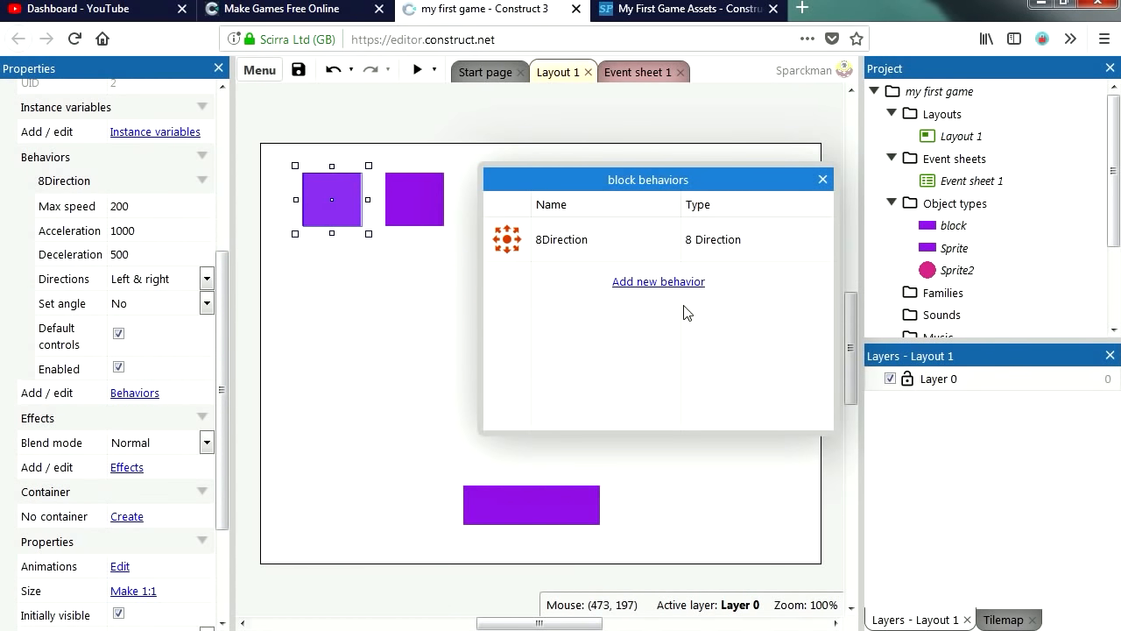
right_click(755, 248)
click(793, 320)
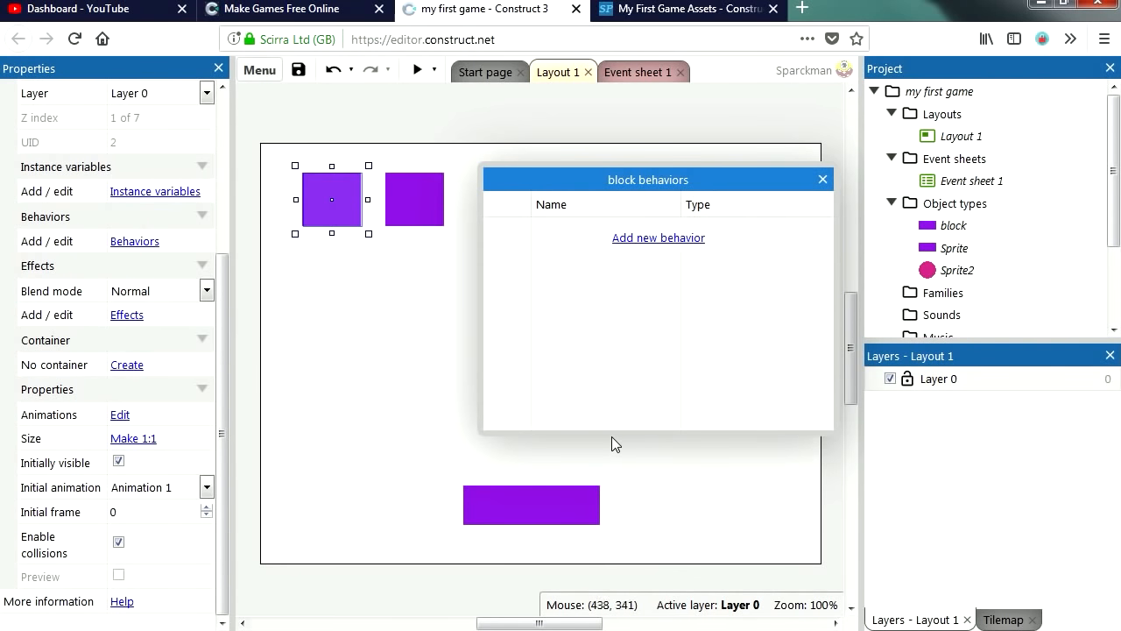
click(822, 180)
Preview the game and move the player sprite right and left to check that the blocks stay still
click(418, 69)
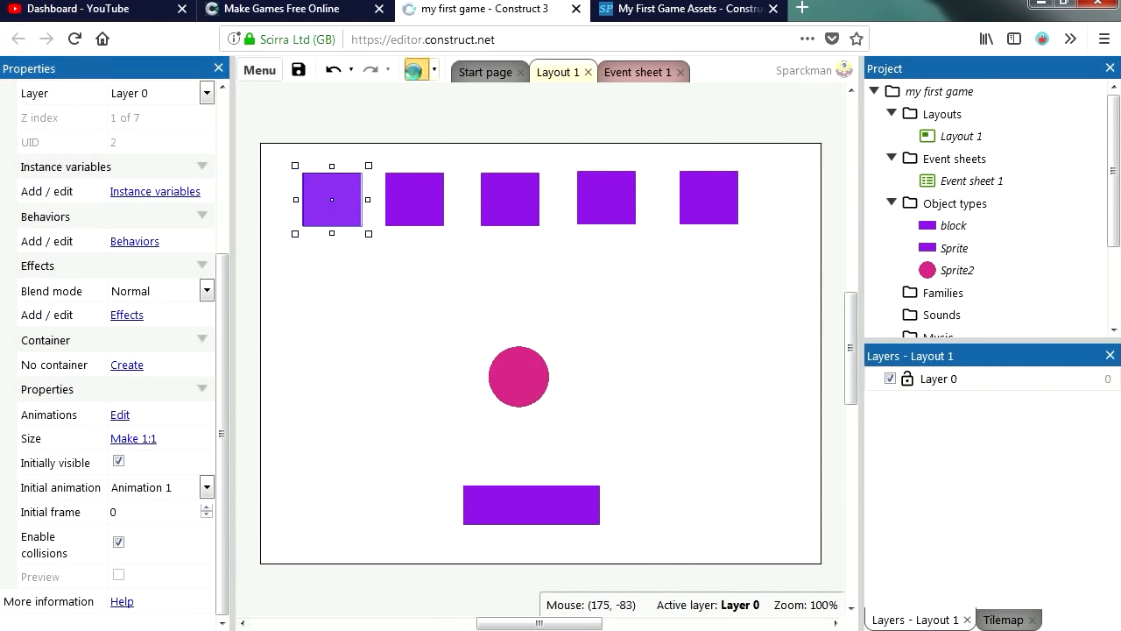
key(Right)
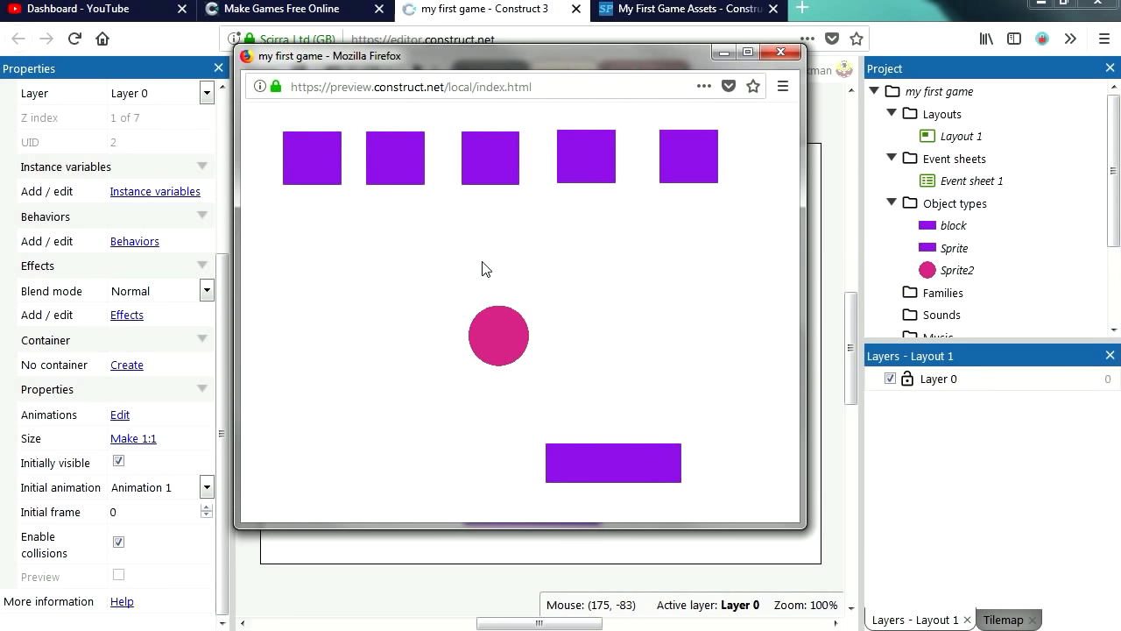
key(Left)
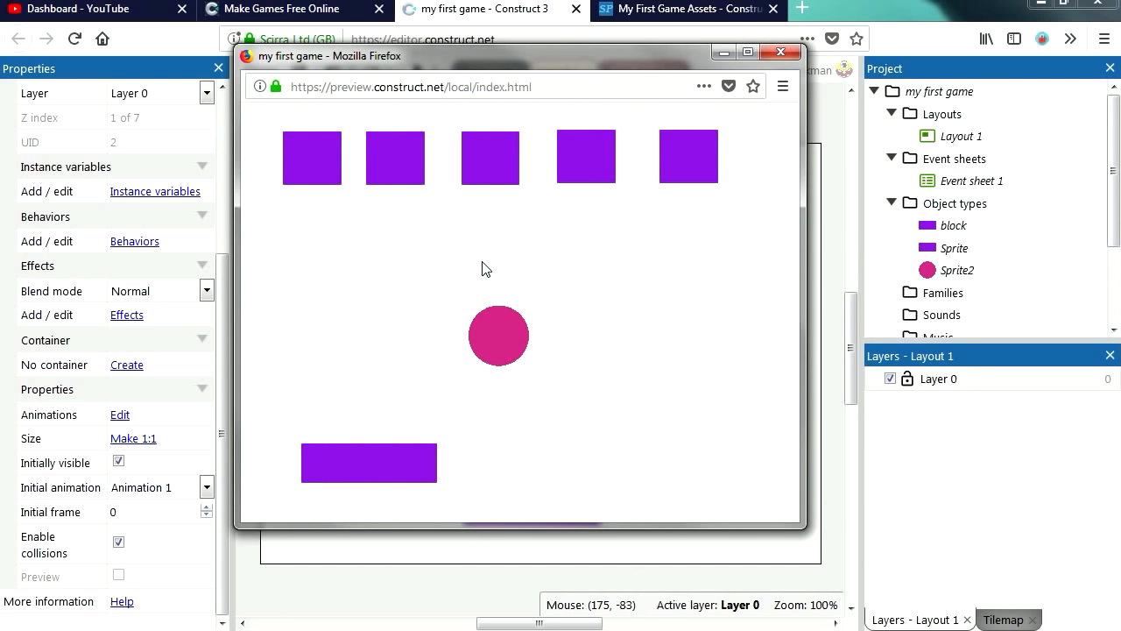
key(Right)
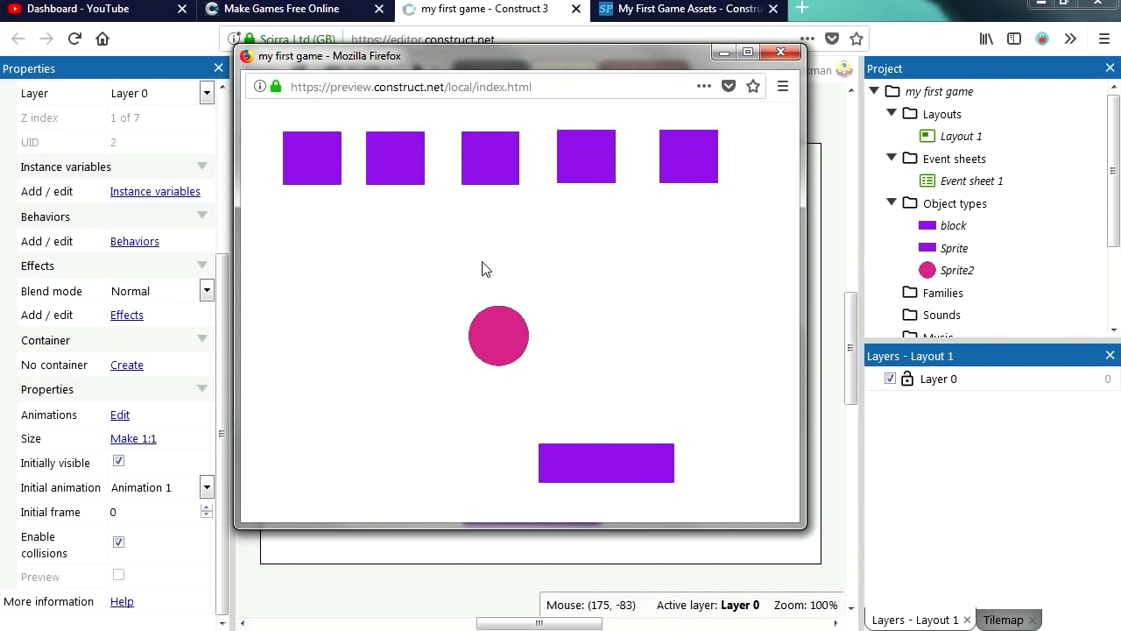
Clone the block object type and place an instance of block2 below the row of blocks at about 420, 167
click(949, 245)
click(951, 225)
right_click(948, 226)
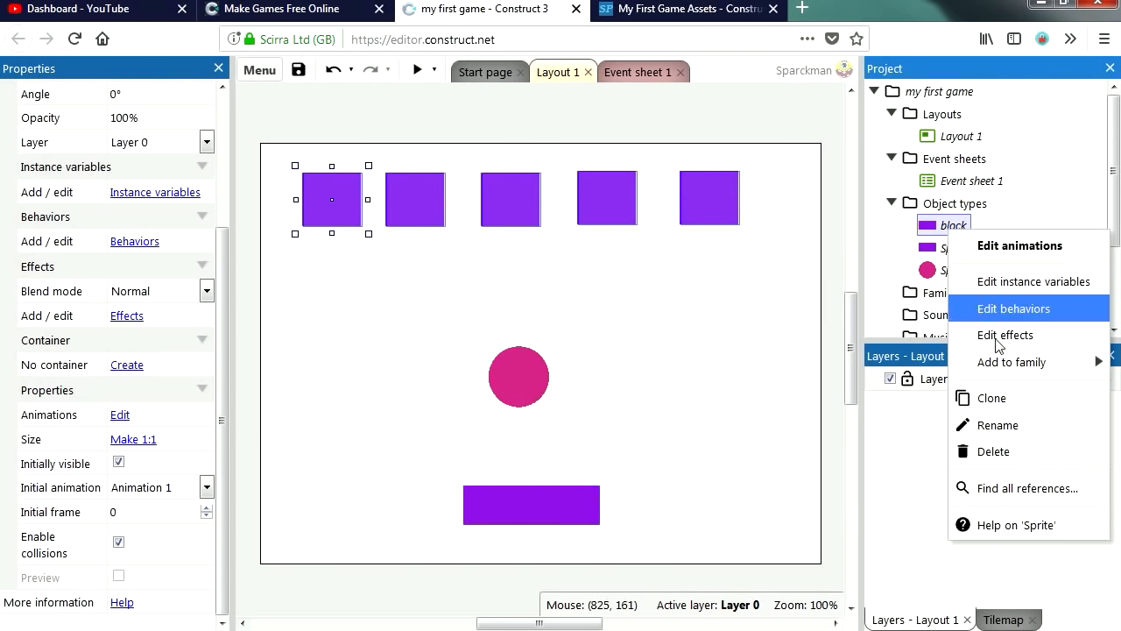
click(996, 398)
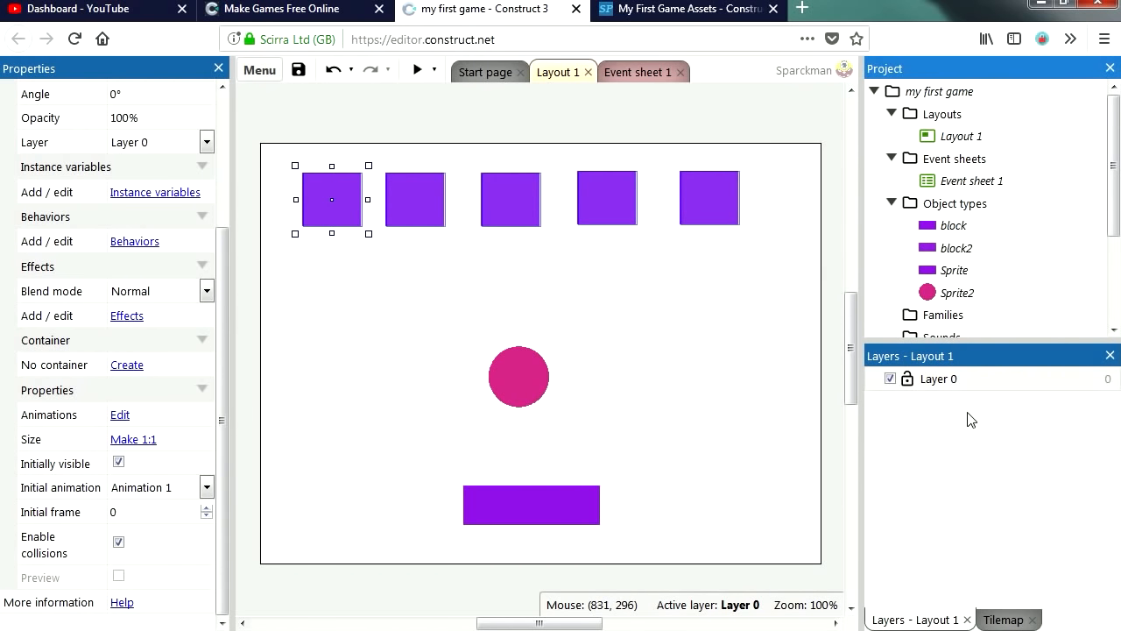
click(954, 270)
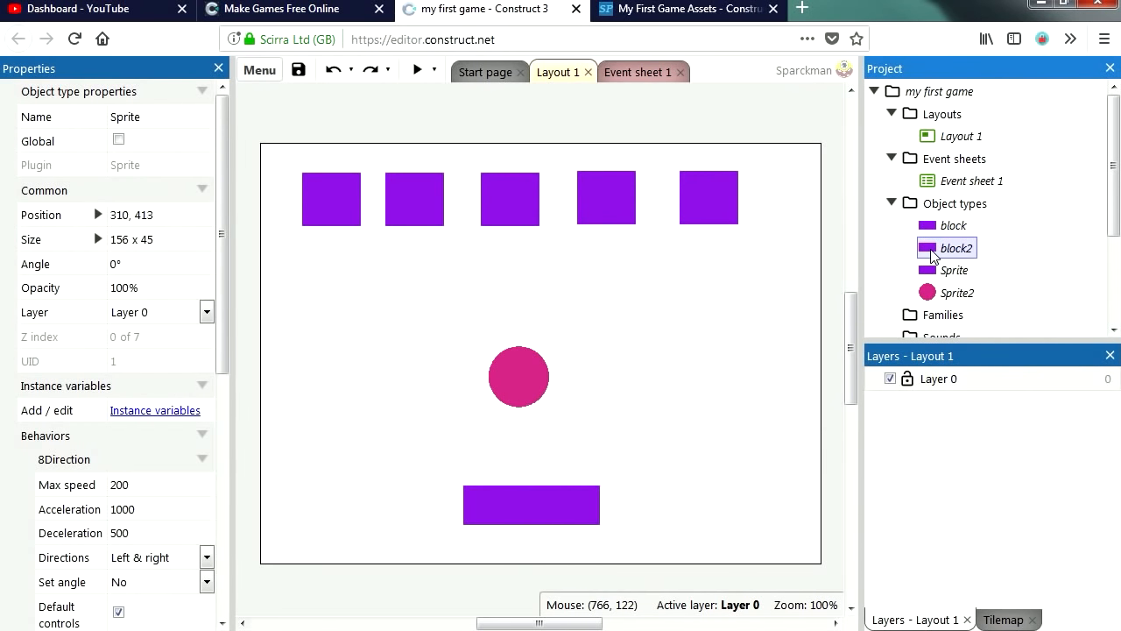
drag(626, 288, 627, 289)
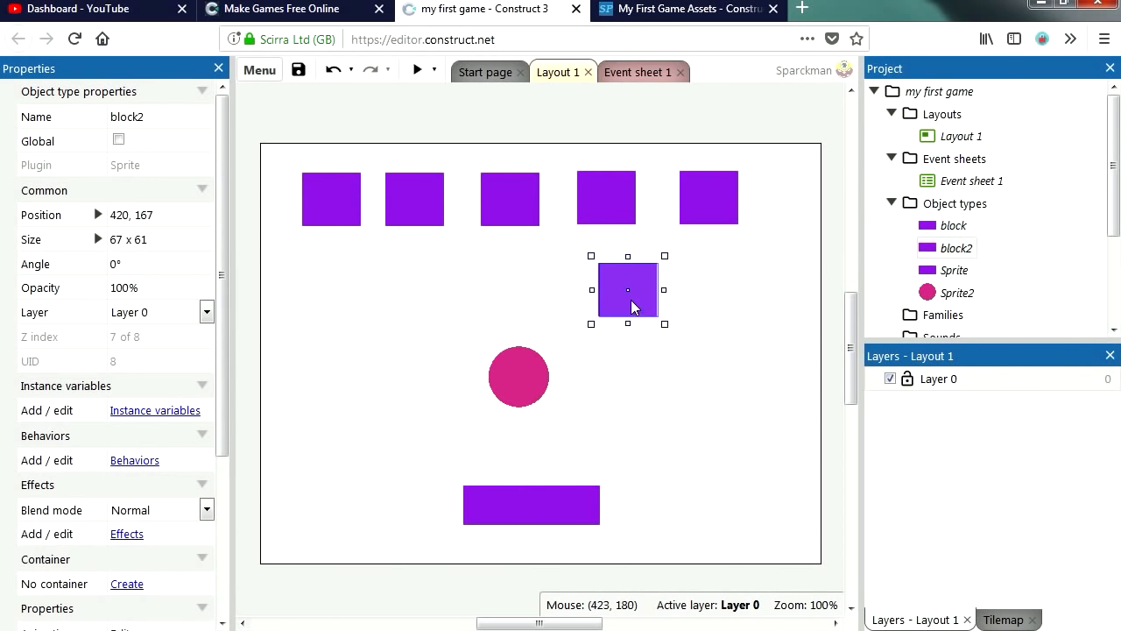
Fill the block2 image with green in the animations editor and close the editor
double_click(646, 302)
click(177, 211)
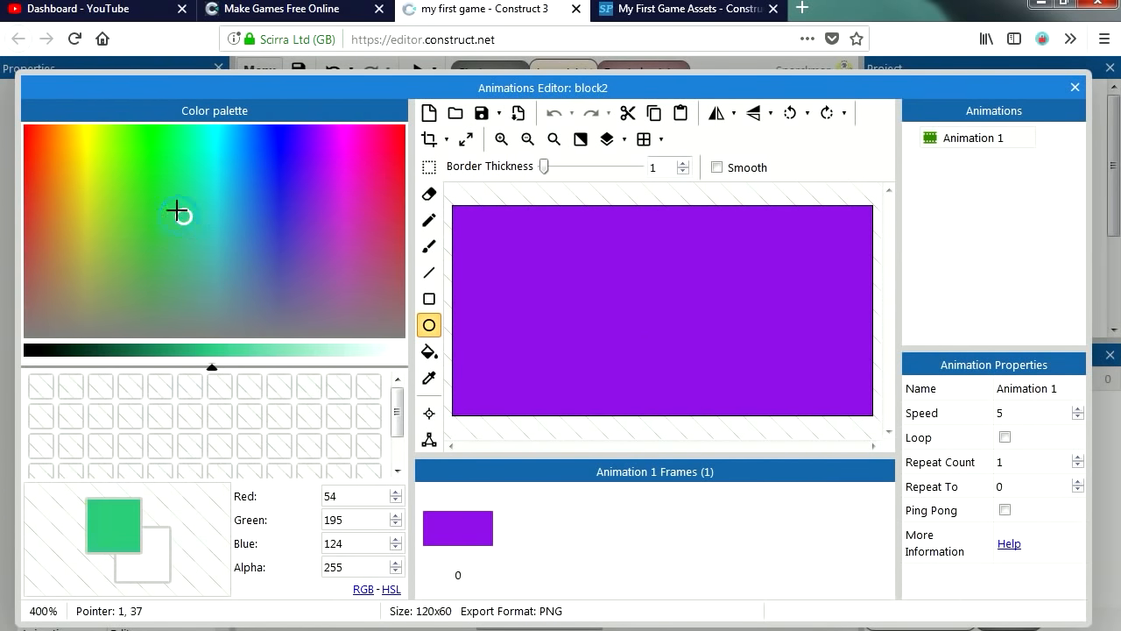
click(428, 352)
click(588, 307)
click(1074, 88)
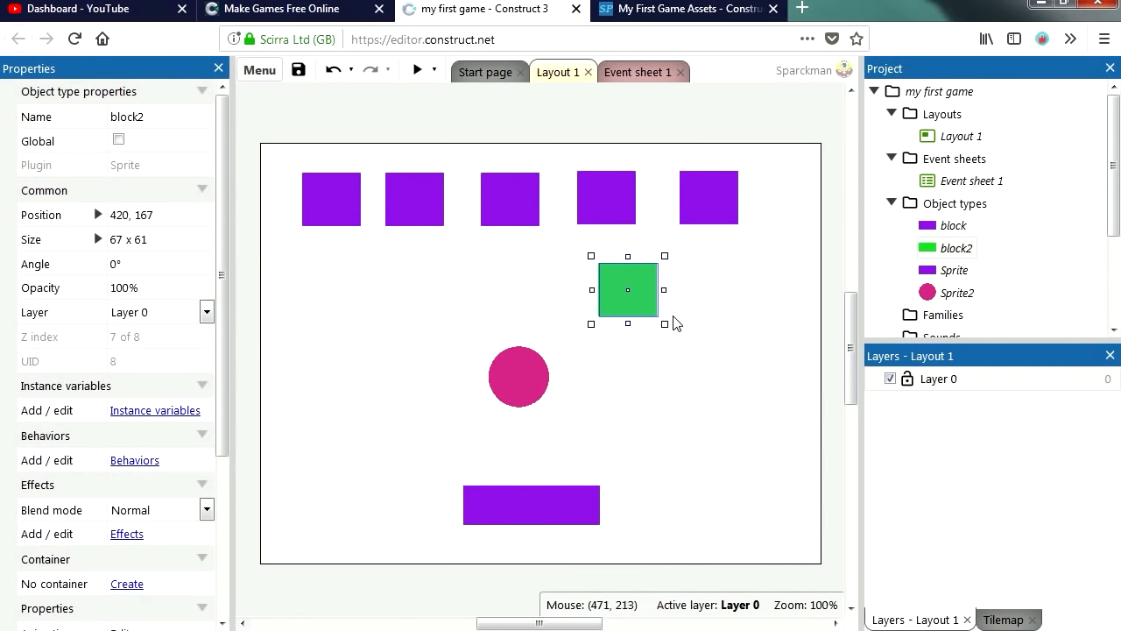
Stretch the green block into a tall wall along the layout's right edge and add another block2 instance as a wall on the left edge
drag(643, 301, 616, 502)
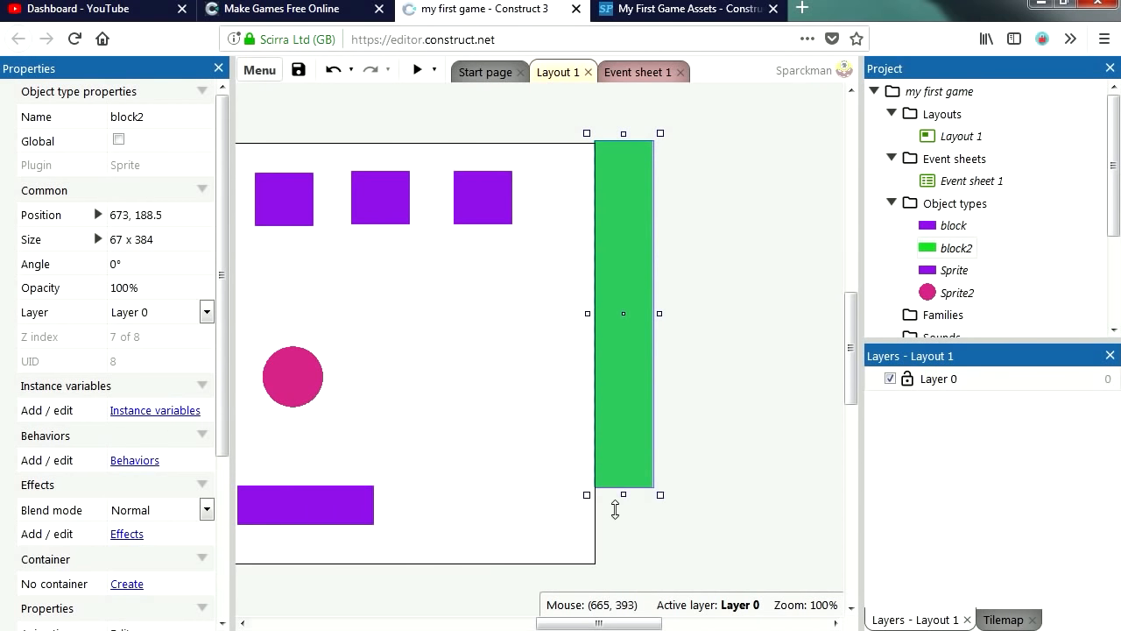
drag(604, 624, 547, 623)
drag(919, 251, 679, 273)
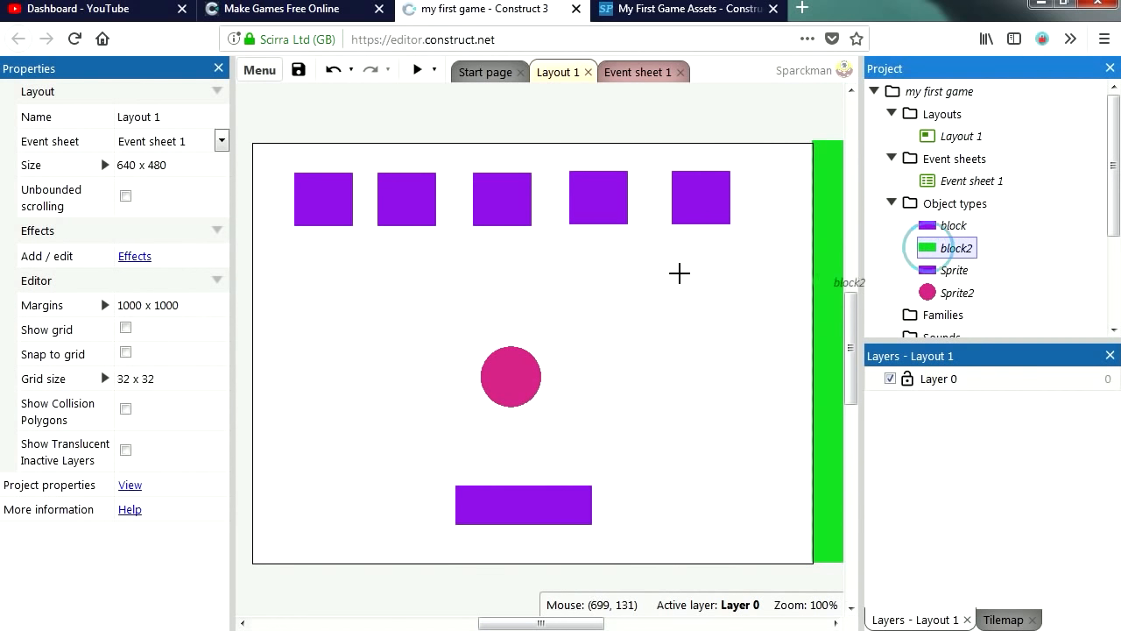
drag(272, 289, 272, 290)
drag(293, 327, 466, 389)
drag(523, 624, 586, 622)
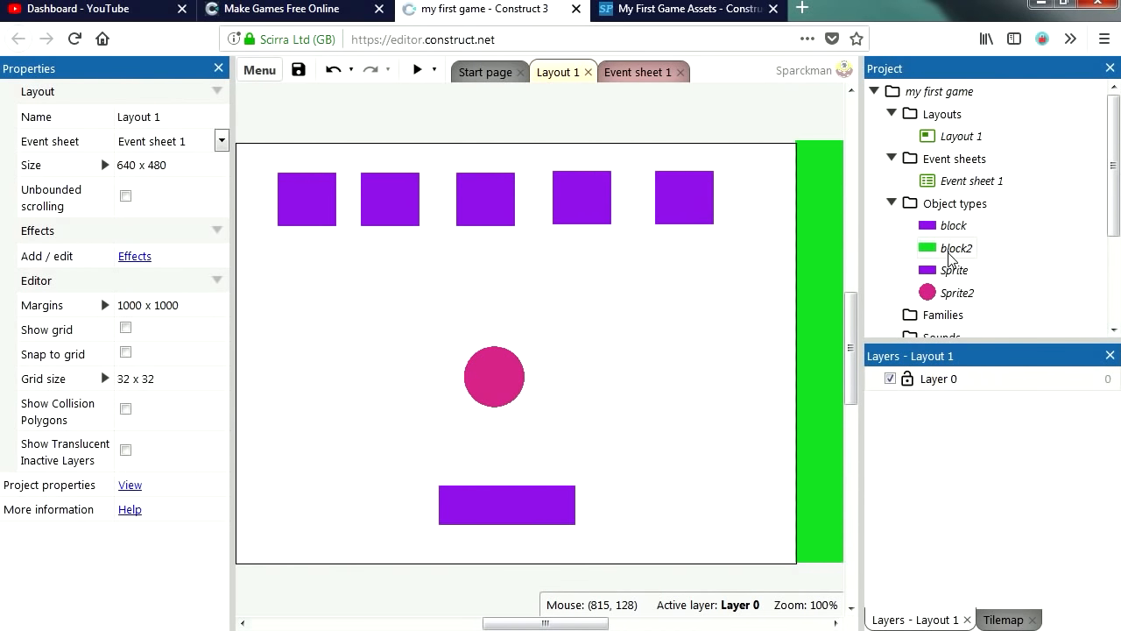
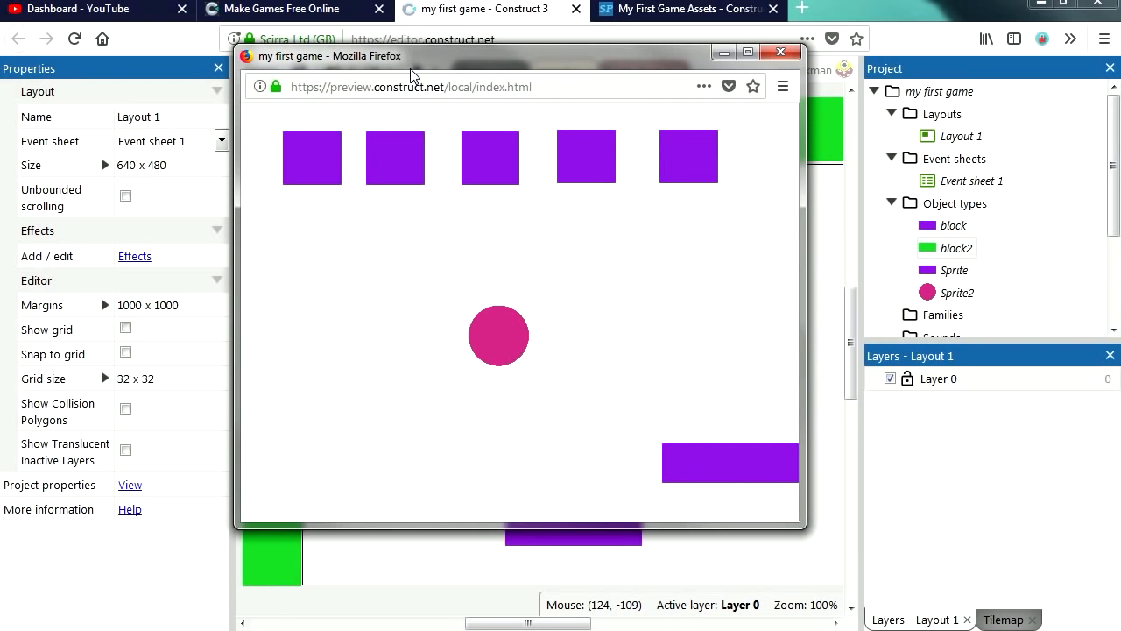
Test moving the player sprite left in the running preview and close the preview window
key(Left)
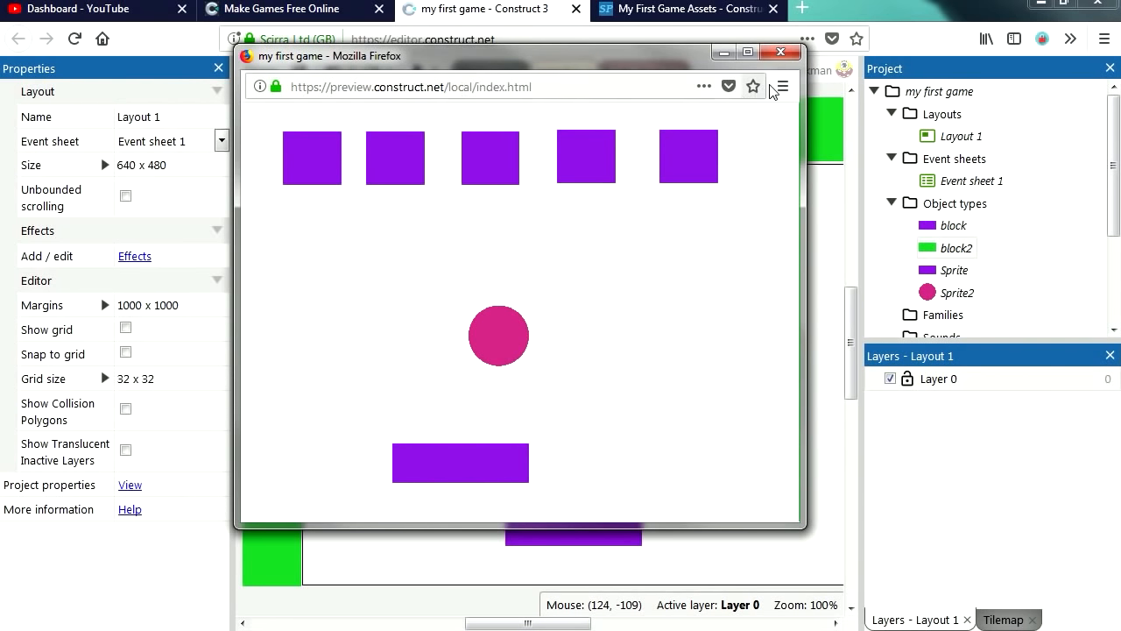
click(781, 52)
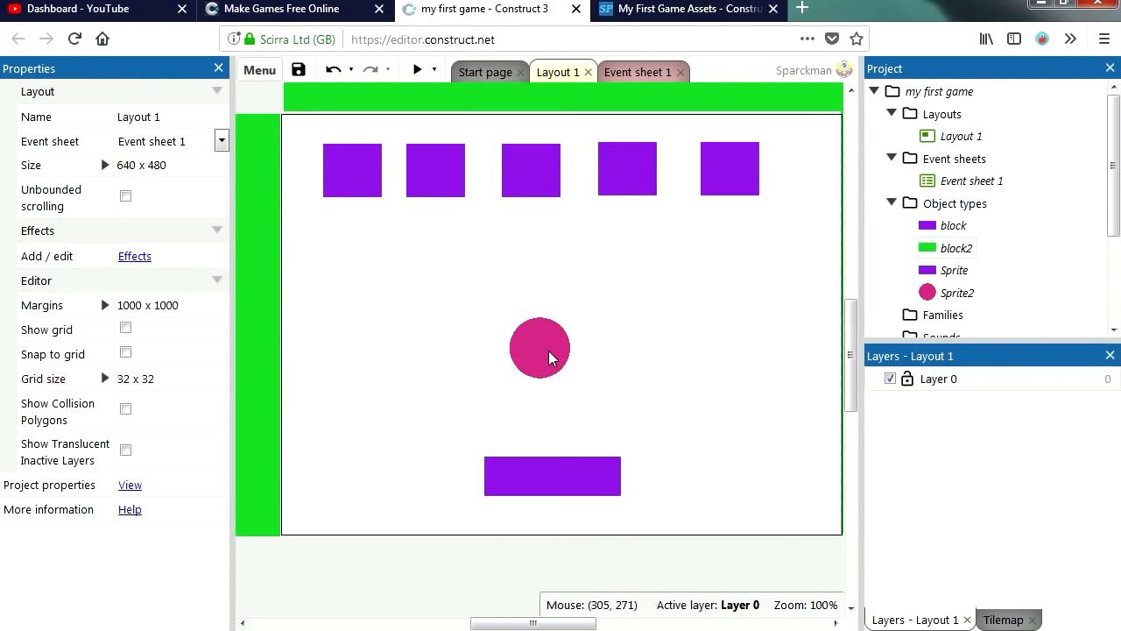
Add the Bullet behavior to the pink circle and close its behaviors dialog
drag(548, 351, 562, 356)
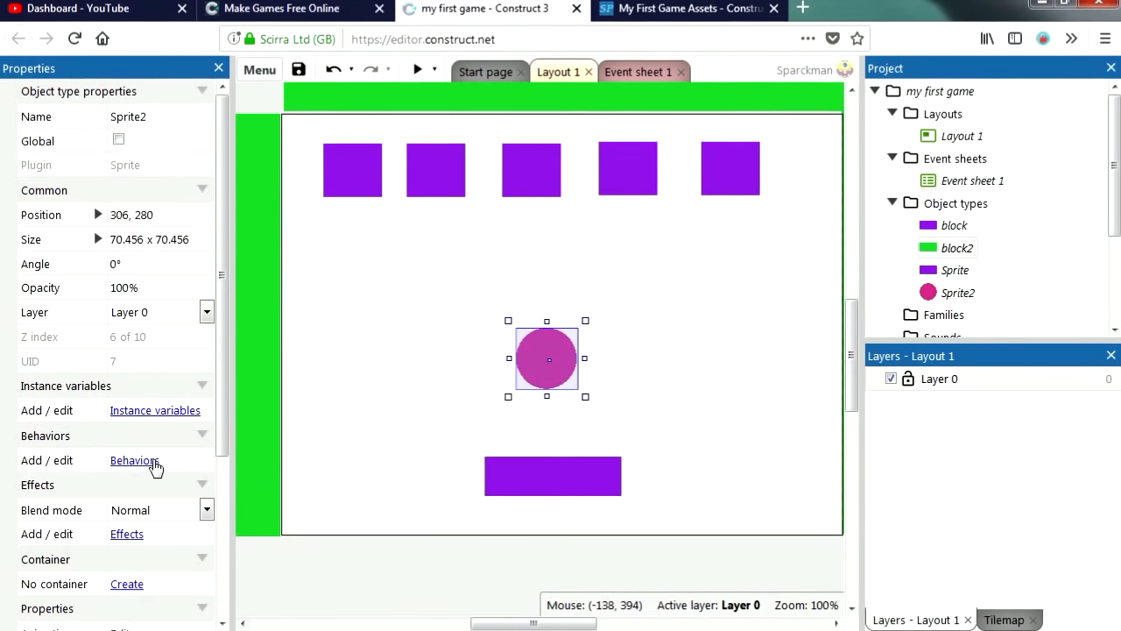
click(140, 461)
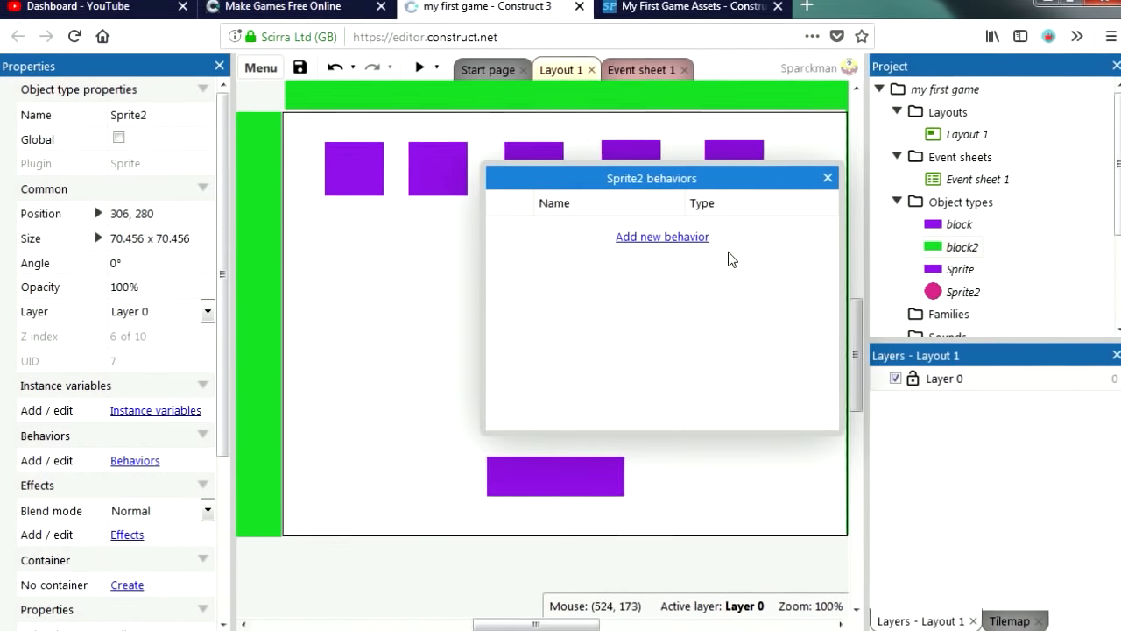
click(663, 238)
drag(805, 254, 807, 419)
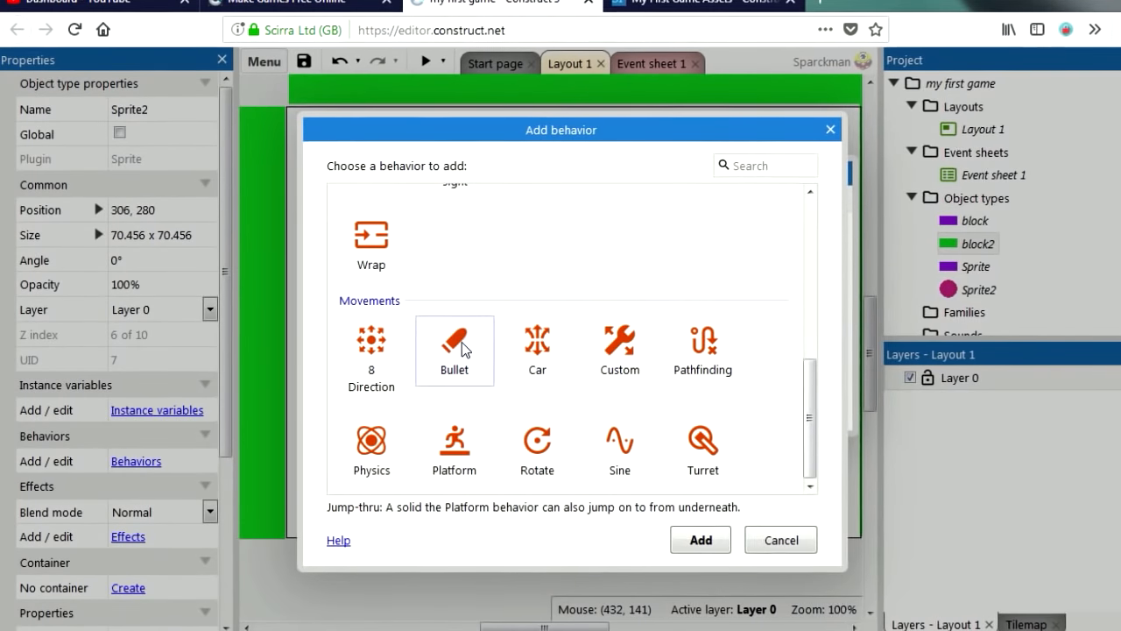
click(452, 359)
click(697, 539)
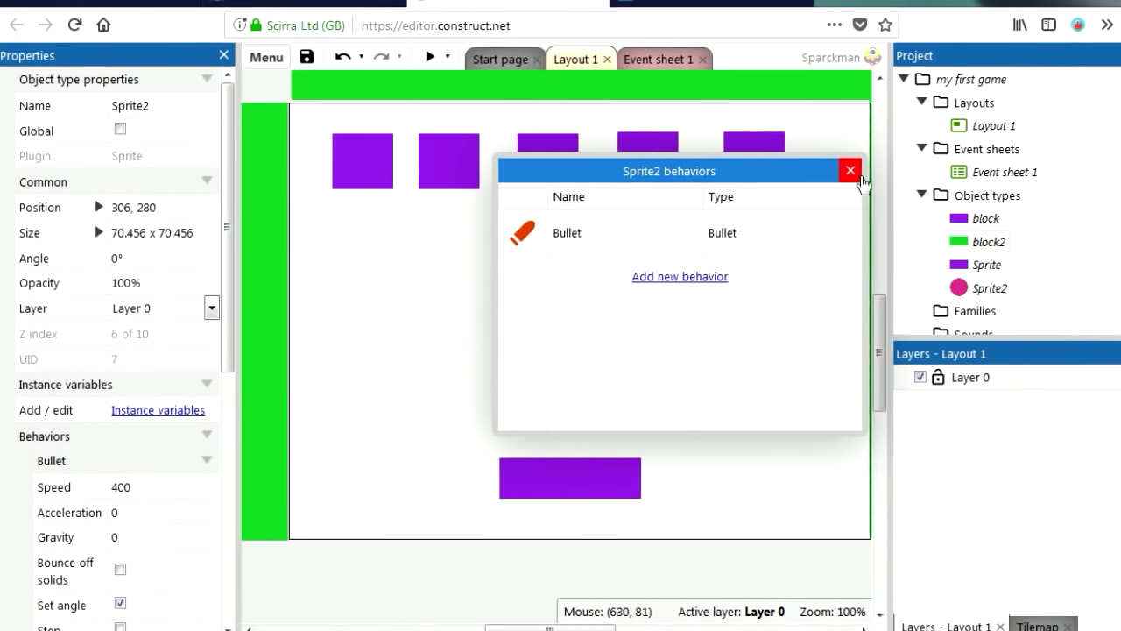
click(846, 171)
Place the circle just above the player sprite at 311, 326, rotated to about 302.7°, and preview its movement
drag(611, 349, 611, 311)
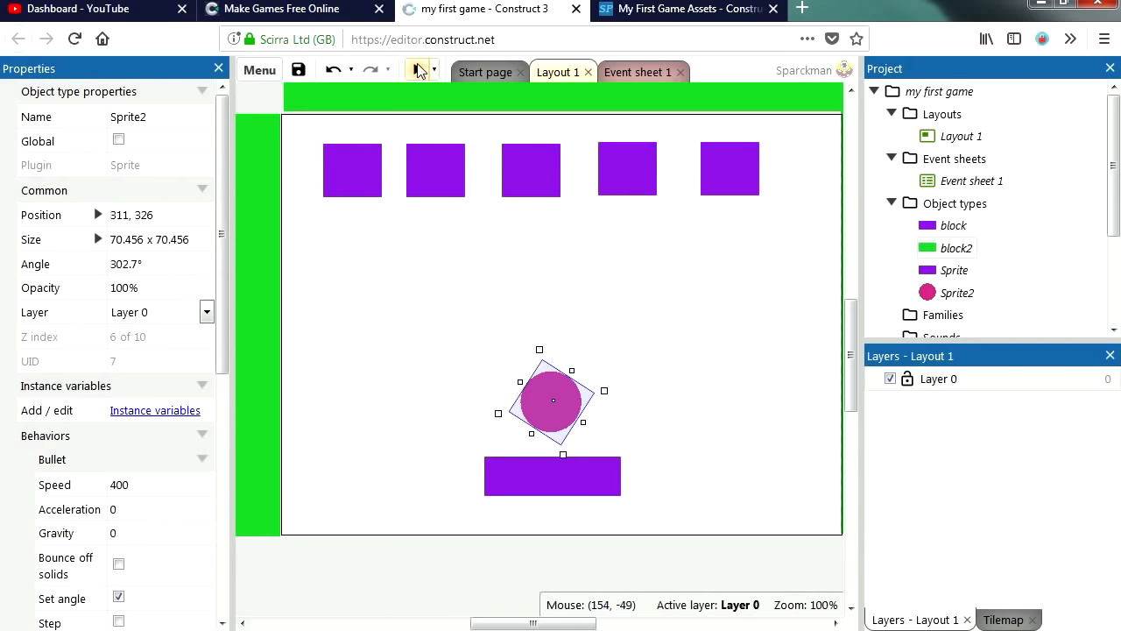
click(419, 70)
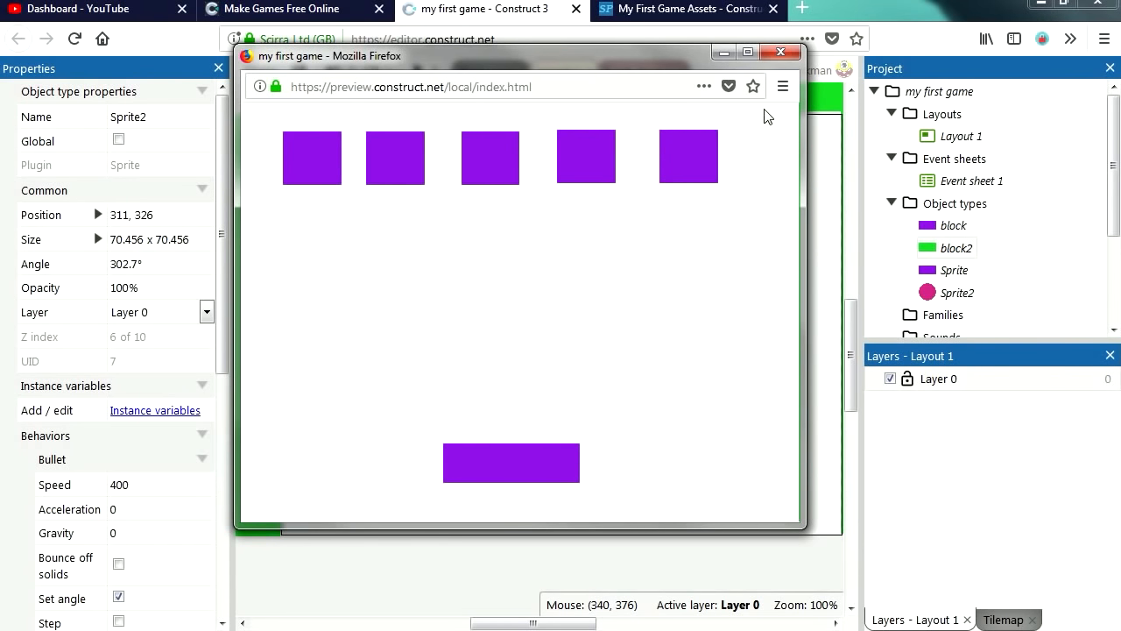
click(777, 56)
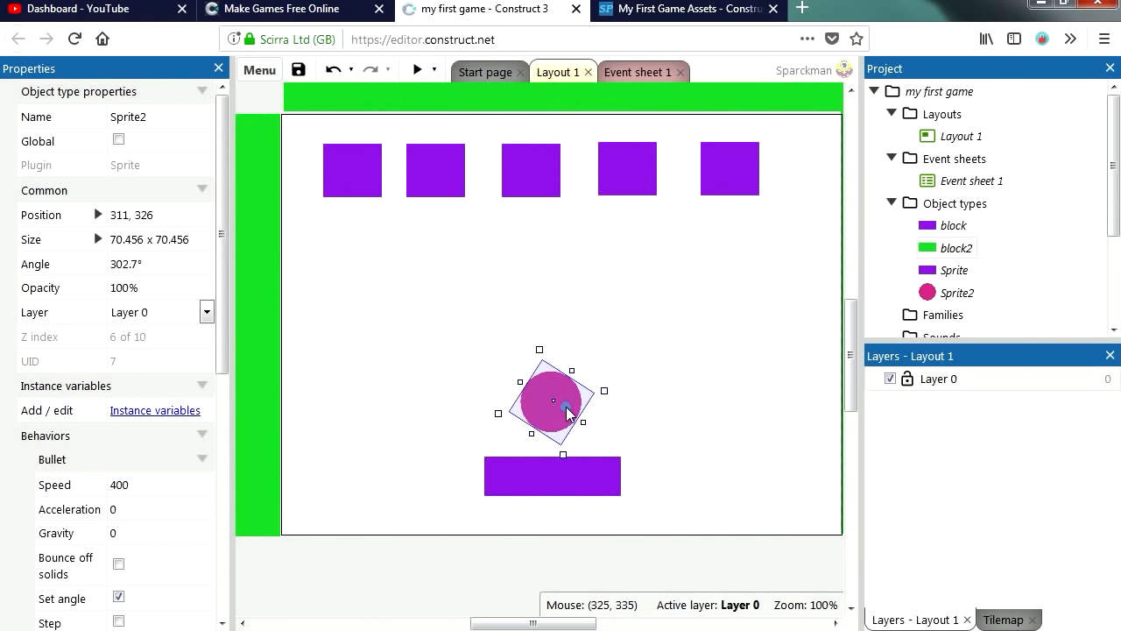
Enable Bounce off solids in the circle's Bullet behavior and deselect the circle
scroll(155, 383, down, 3)
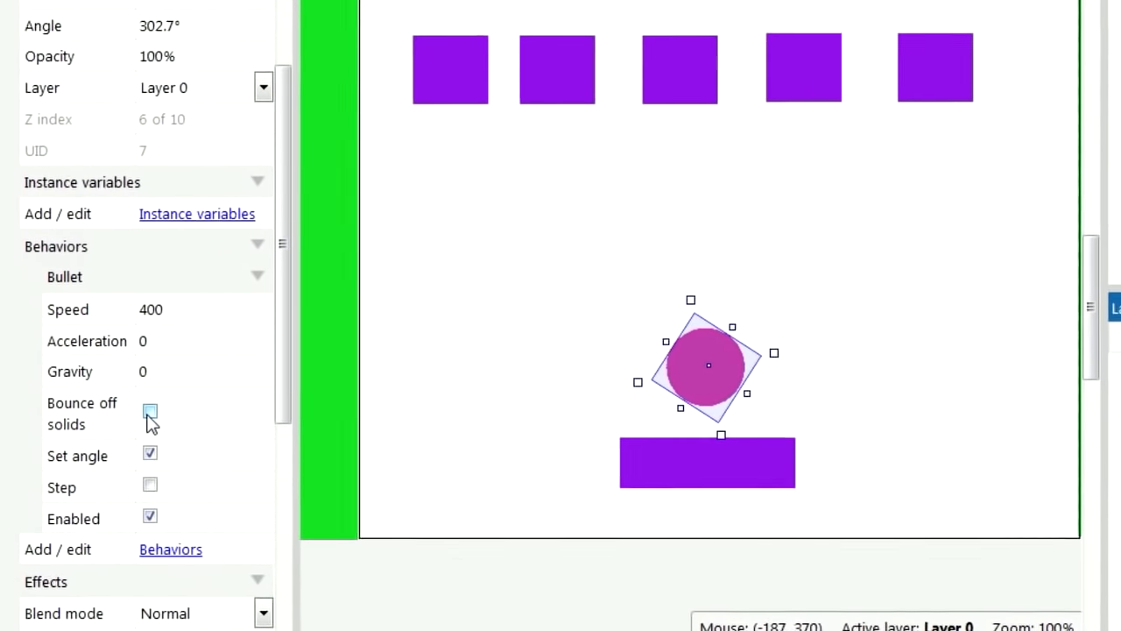
click(157, 407)
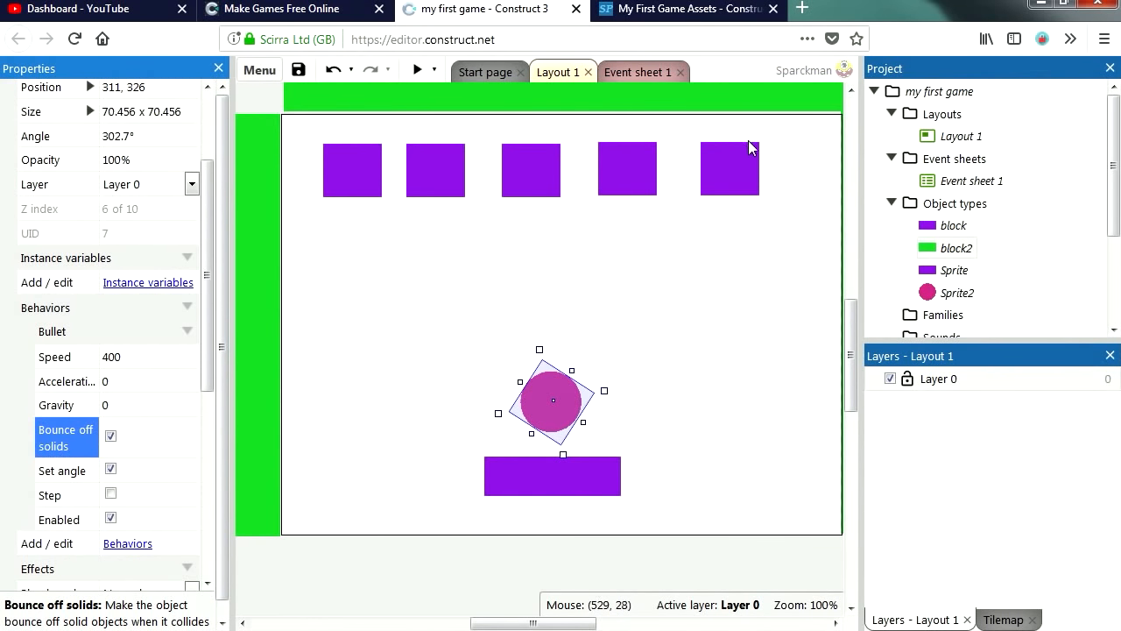
drag(517, 624, 525, 624)
click(618, 313)
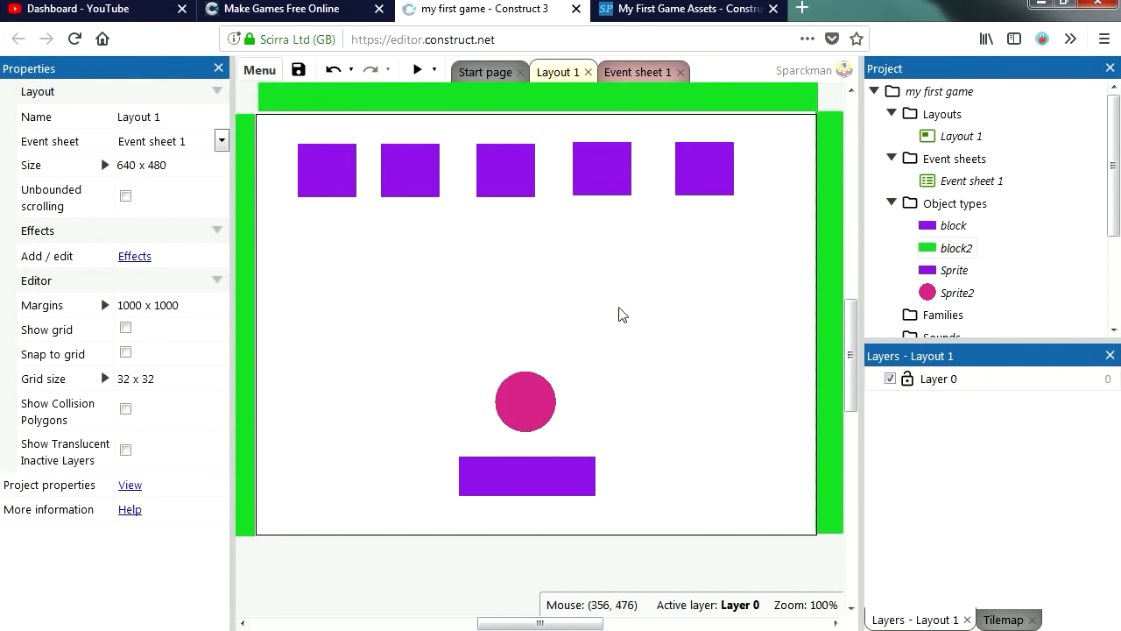
Preview the game while moving the player right and left to check how the ball bounces, and close the preview
click(416, 72)
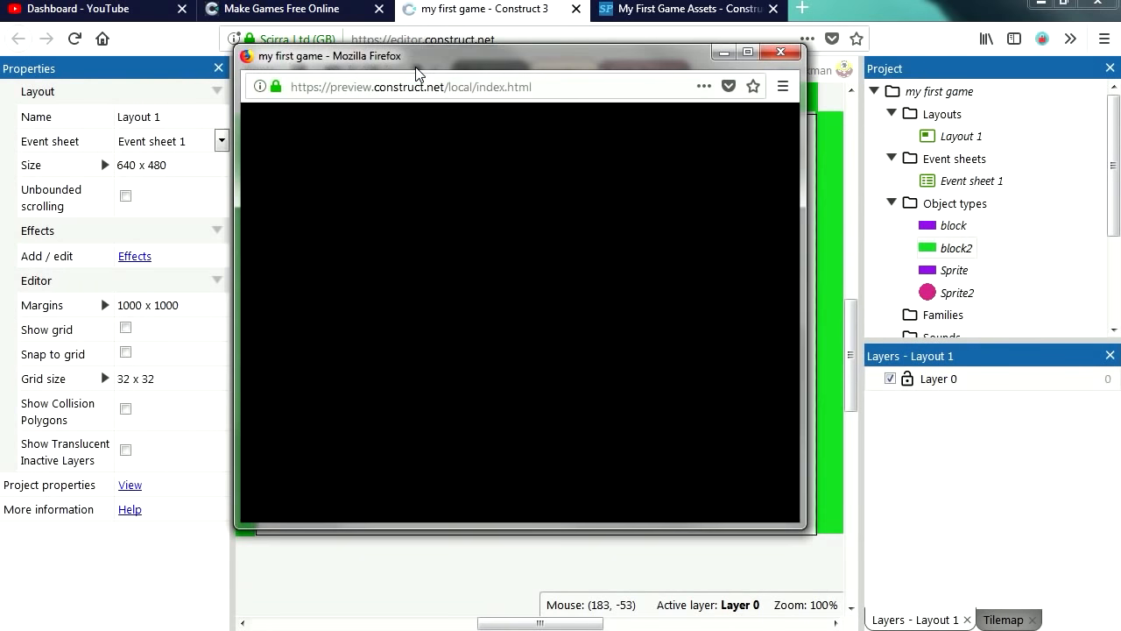
key(Right)
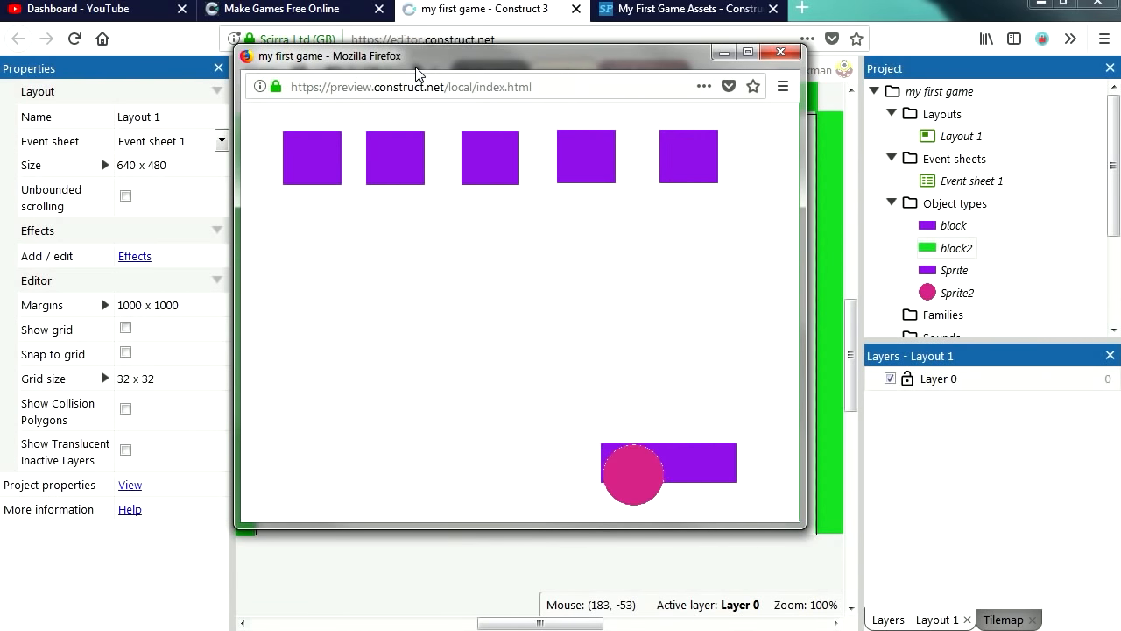
key(Left)
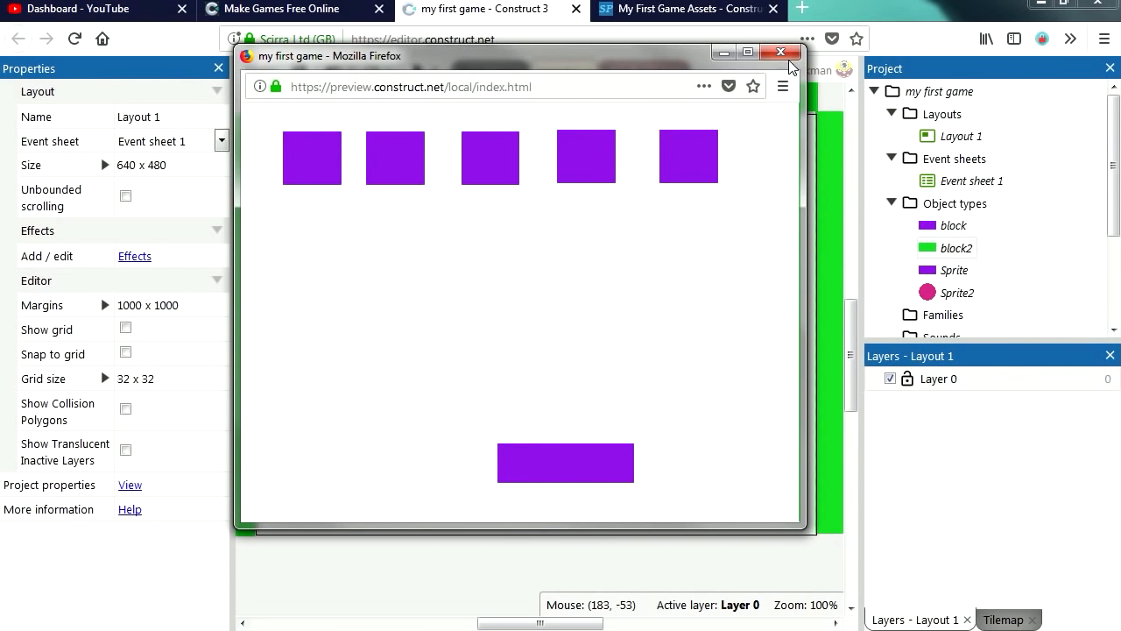
click(781, 53)
Add the Solid behavior to the purple player sprite and close its behaviors dialog
click(553, 487)
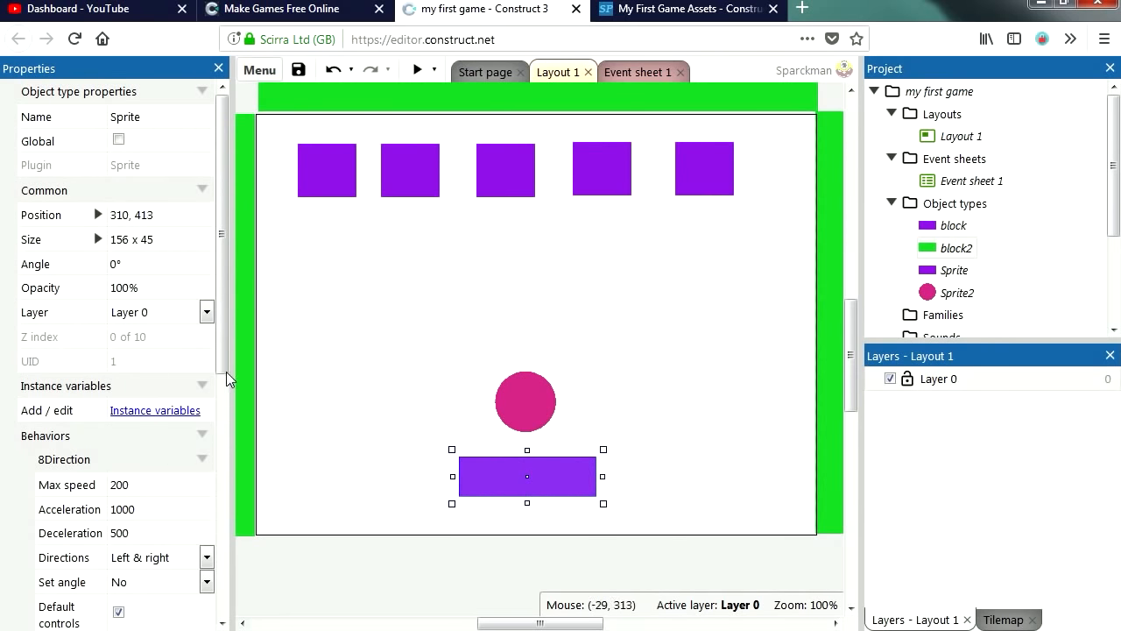
drag(221, 336, 232, 500)
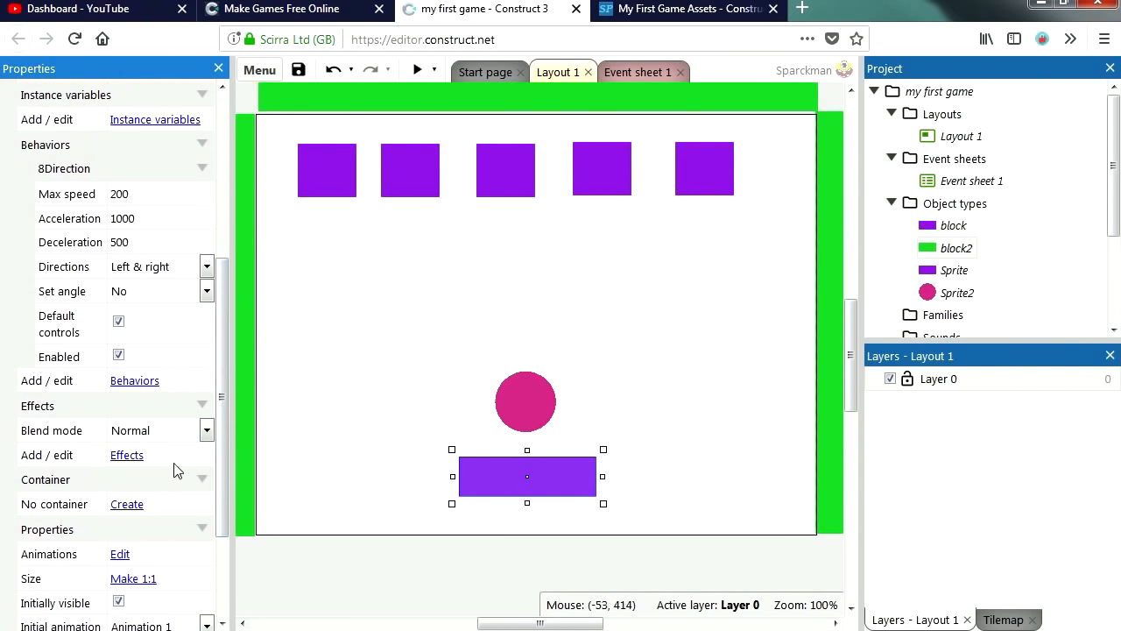
click(136, 382)
click(673, 283)
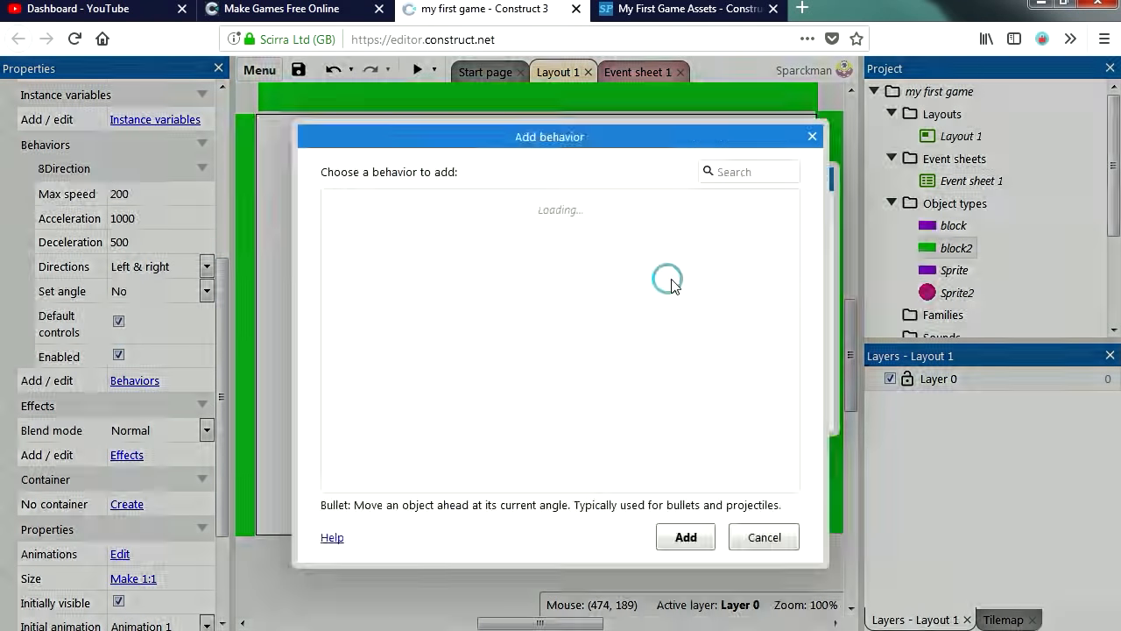
click(696, 243)
click(688, 537)
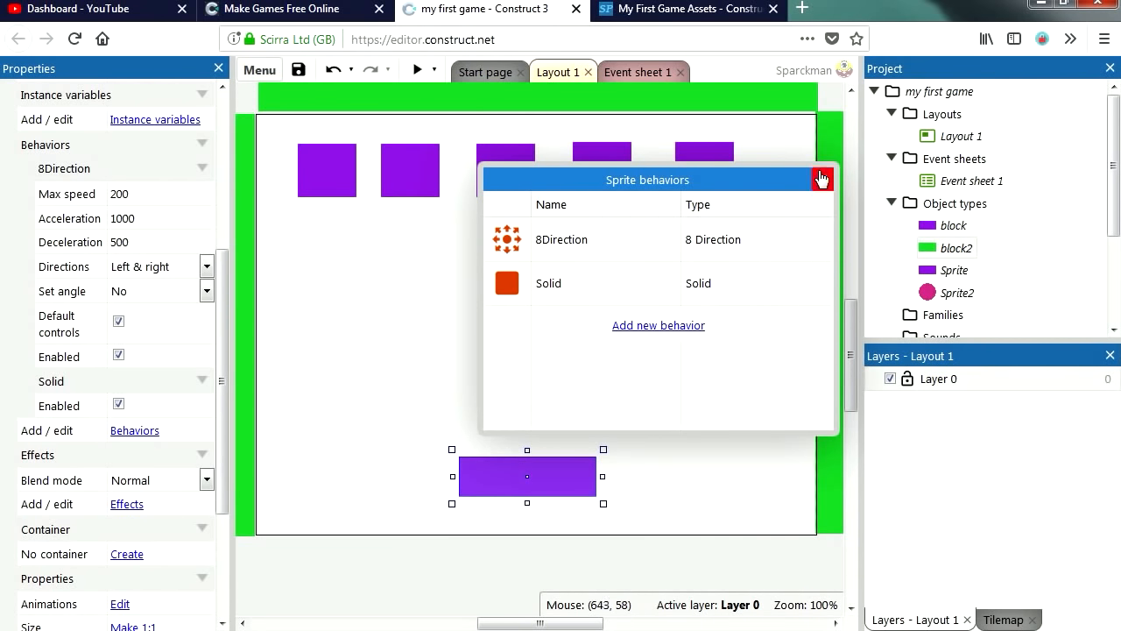
click(822, 180)
Preview the game while moving the player left and right to check the ball's bounce off it, and close the preview
click(417, 69)
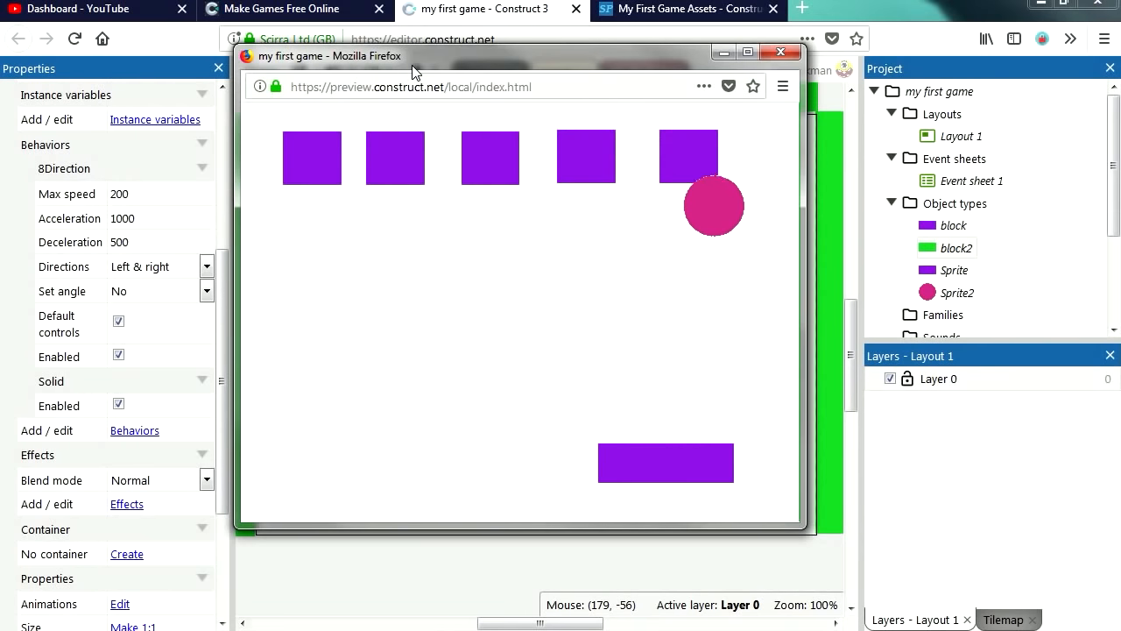
key(Left)
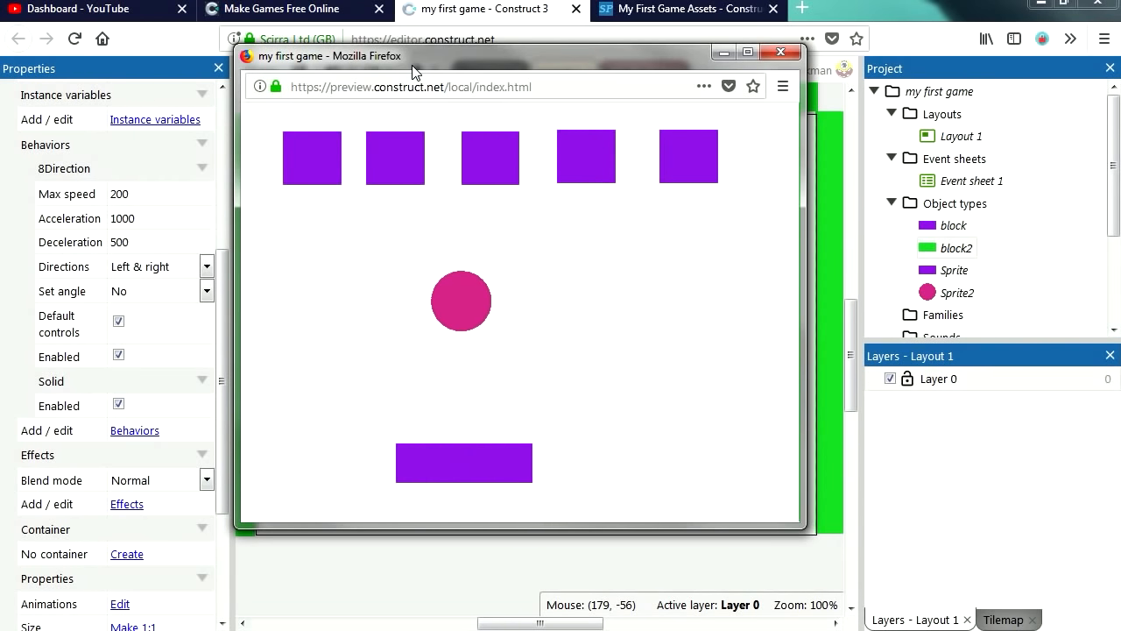
key(Right)
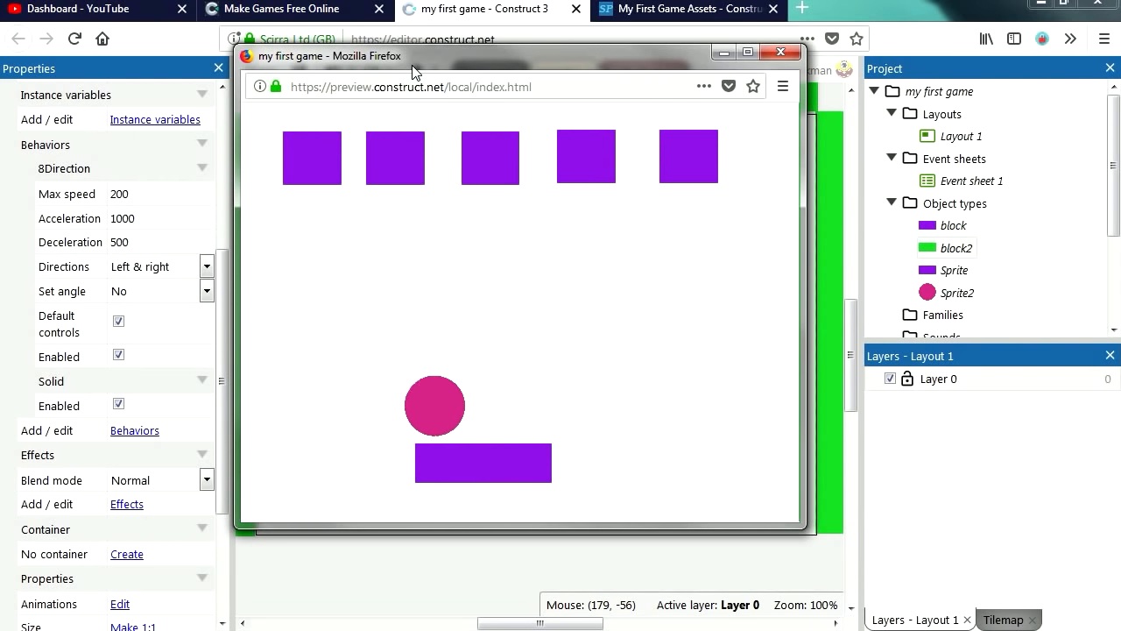
key(Left)
key(Right)
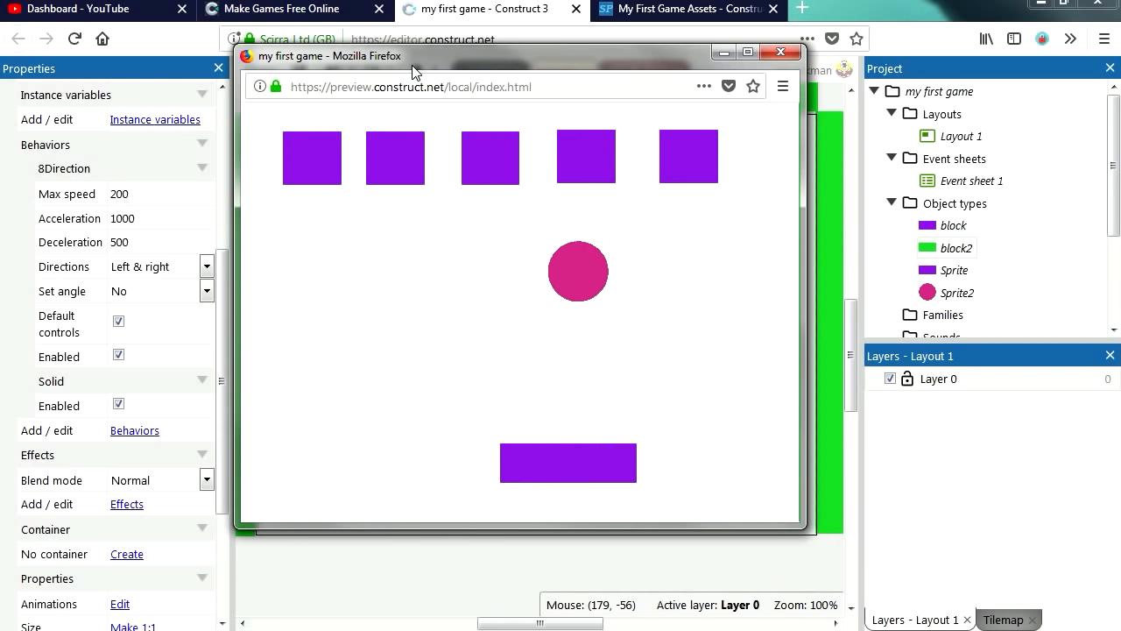
click(780, 52)
Add the Solid behavior to the purple block object in the upper row and close its behaviors dialog
click(334, 192)
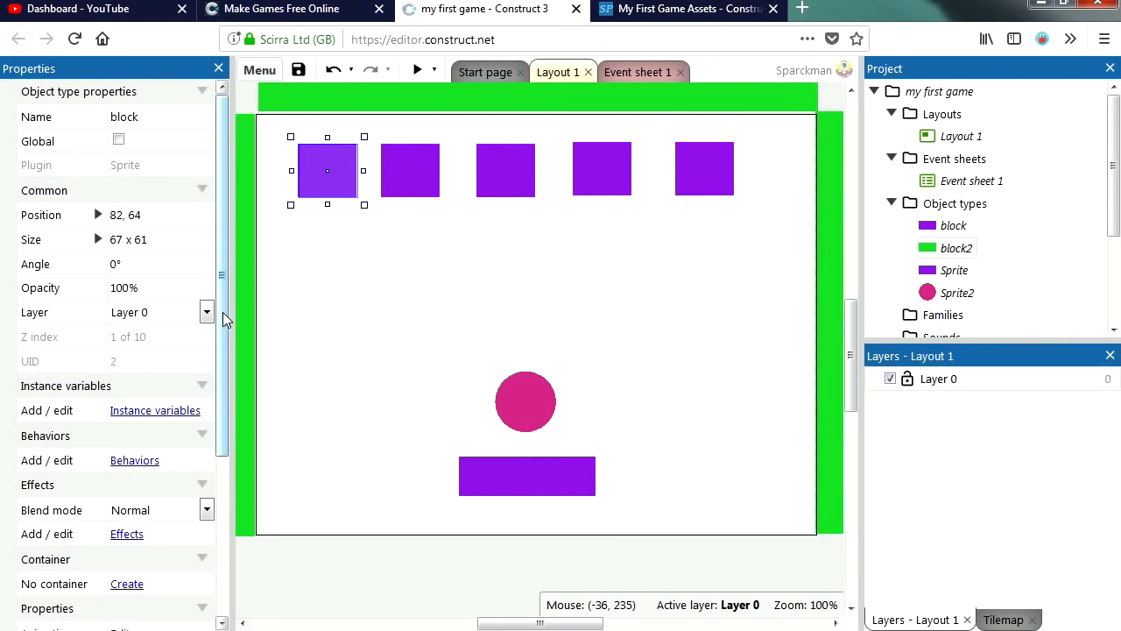
scroll(223, 312, down, 3)
click(135, 341)
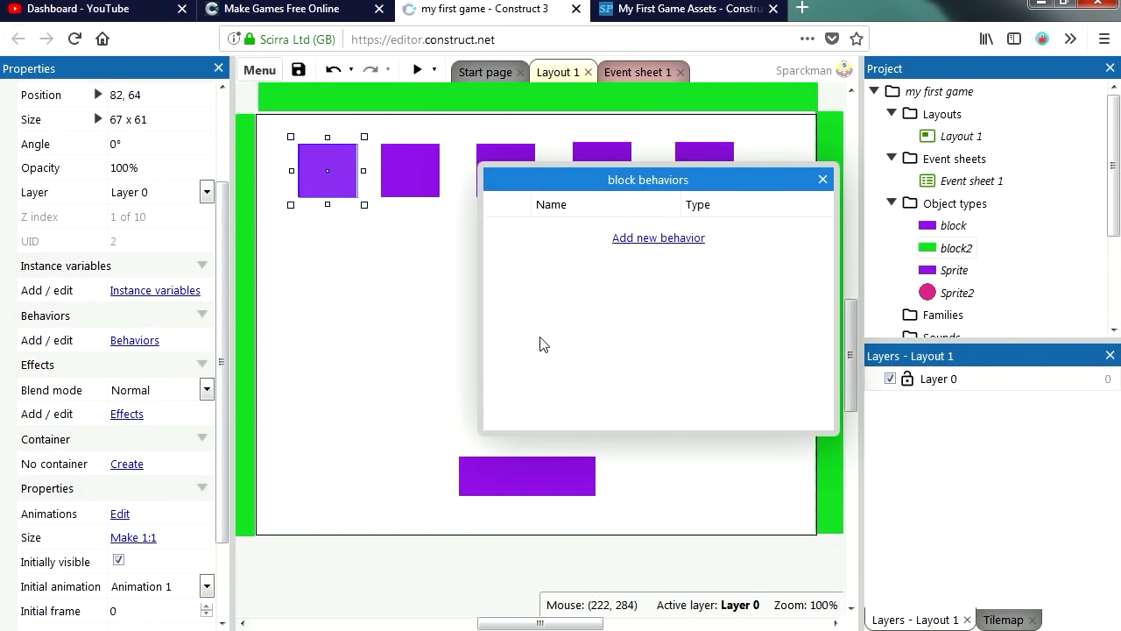
click(658, 238)
click(689, 243)
click(685, 537)
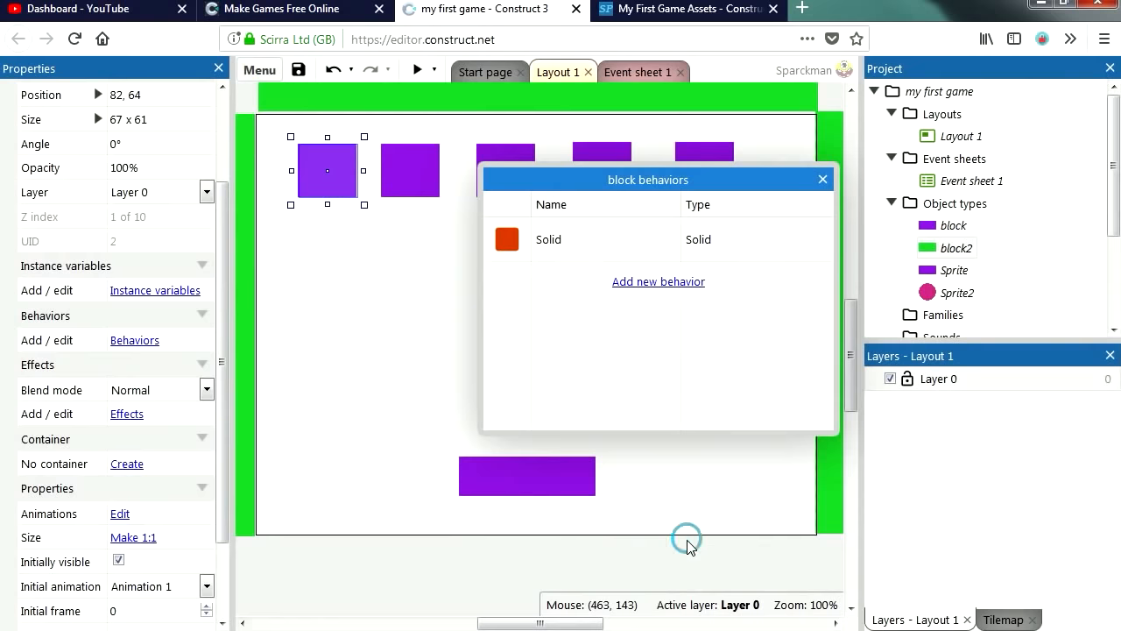
click(823, 180)
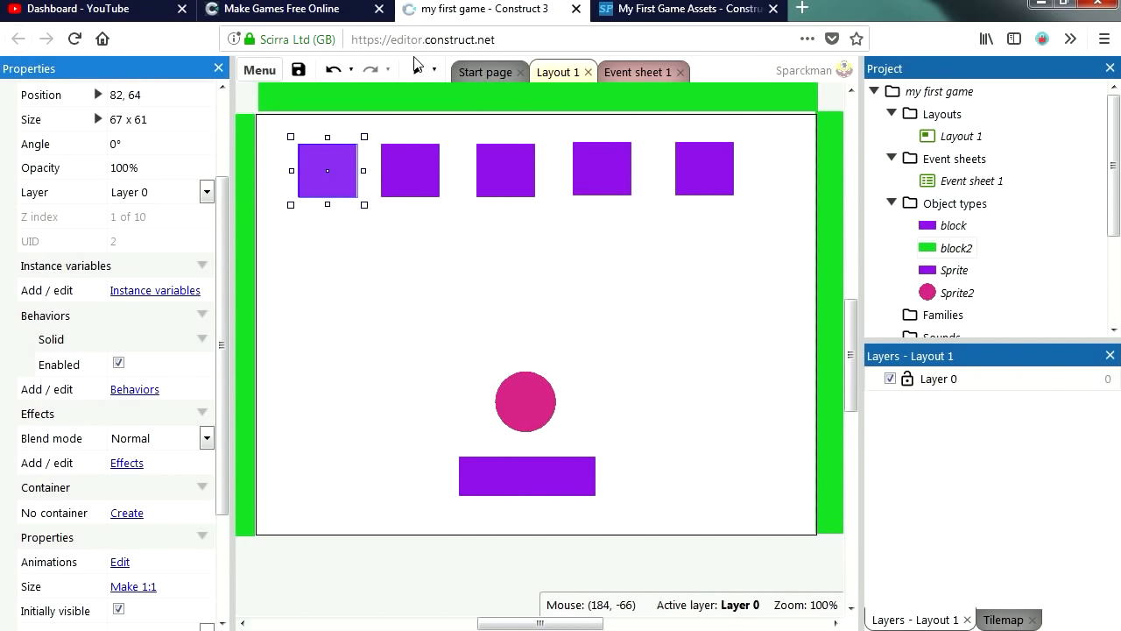
Preview the game to check how the ball bounces off the solid blocks, and close the preview
click(418, 68)
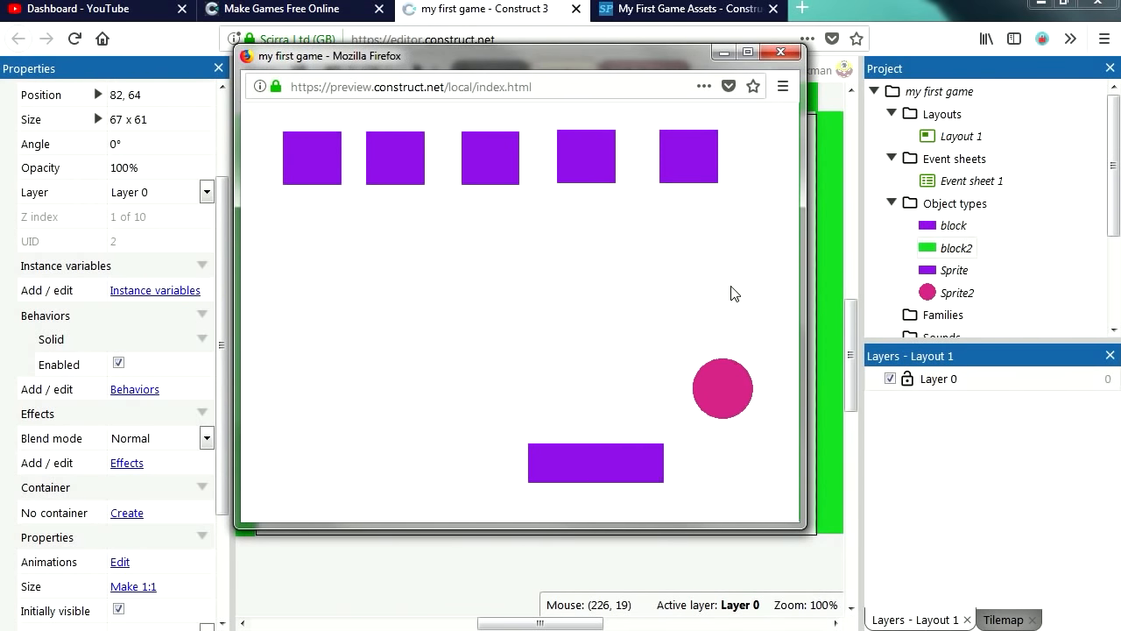
key(Right)
click(784, 54)
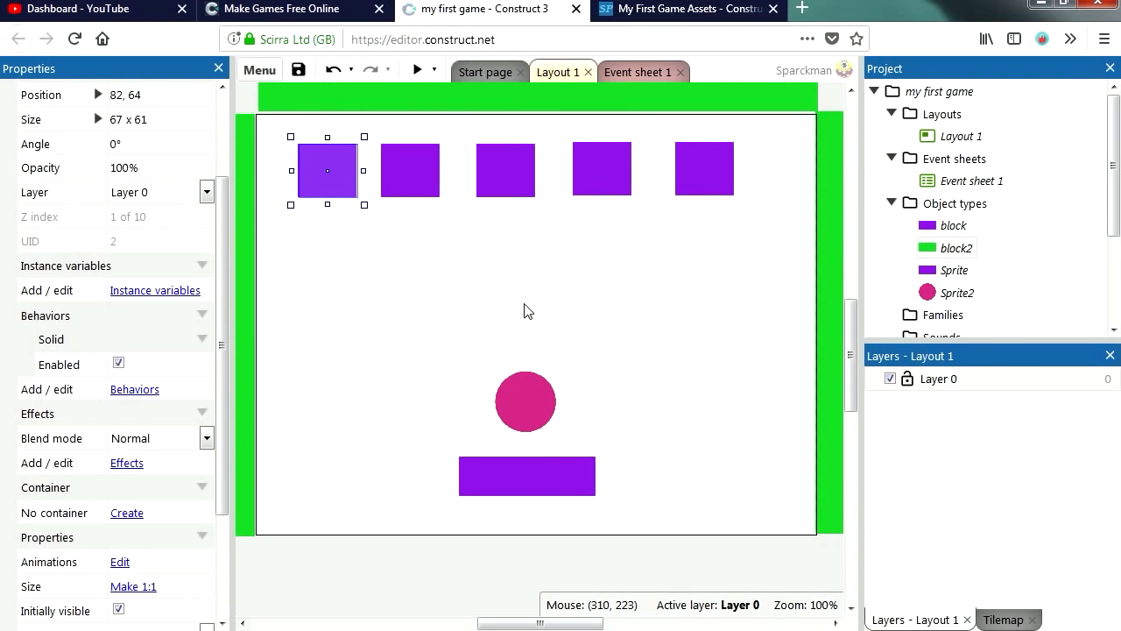
Add an event to Event sheet 1 with the Sprite2 condition On collision with another object, using block as the object
click(643, 70)
click(308, 128)
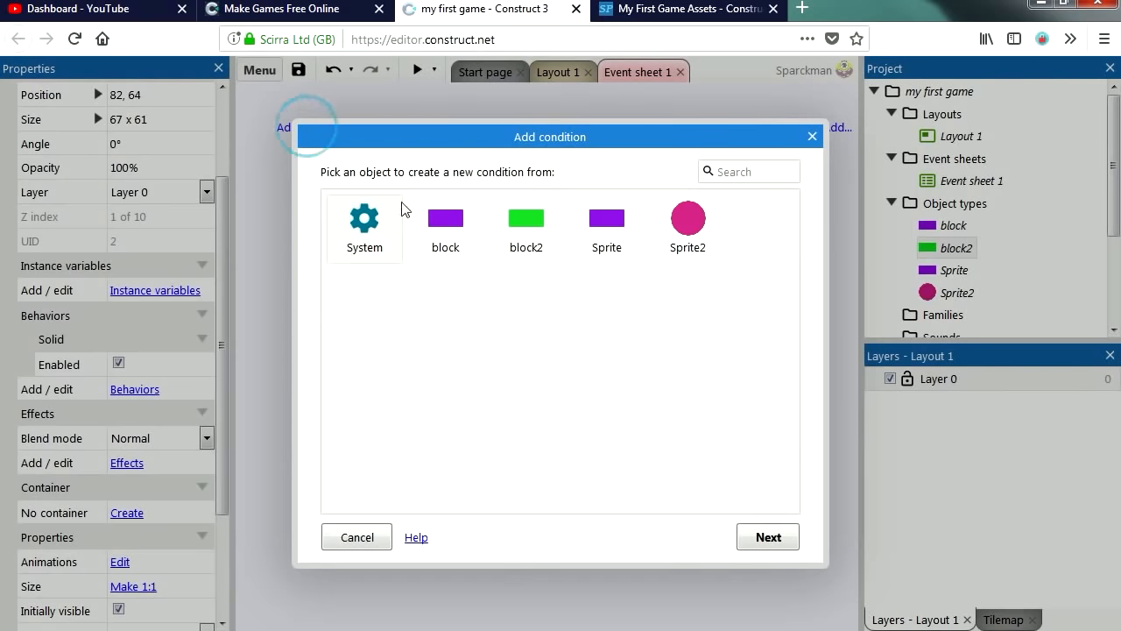
double_click(688, 224)
scroll(596, 333, down, 3)
double_click(638, 332)
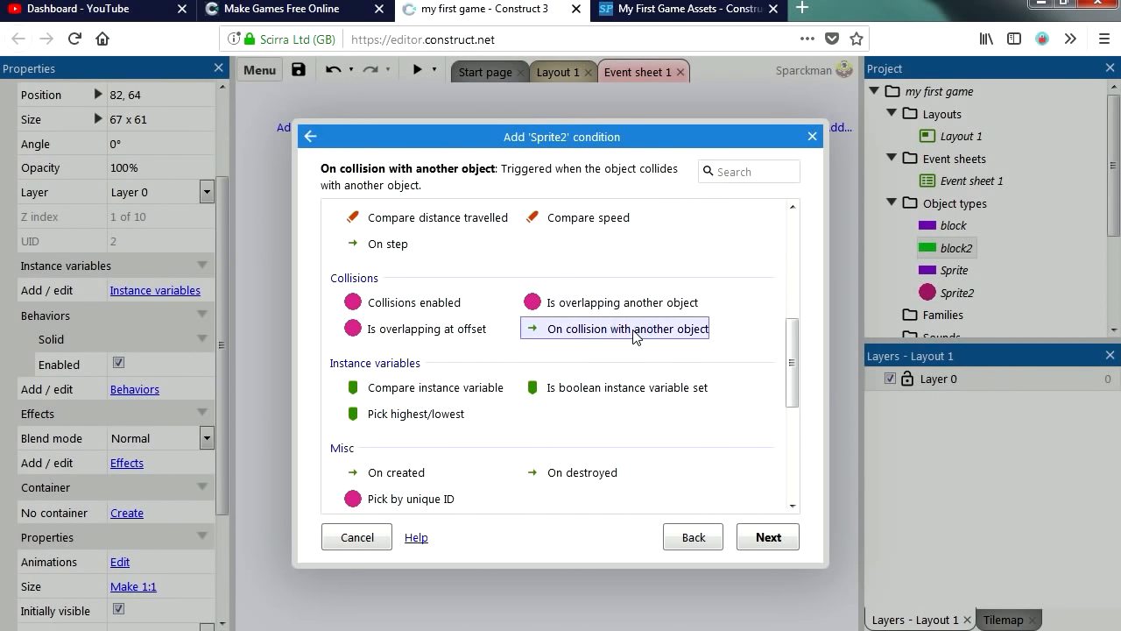
click(642, 307)
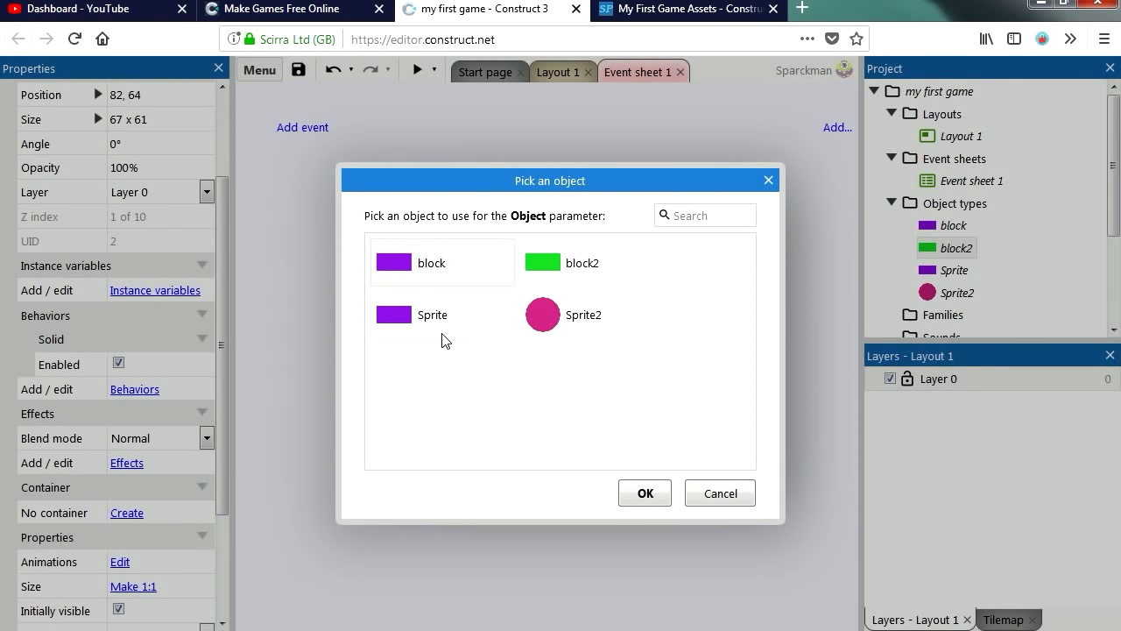
double_click(410, 270)
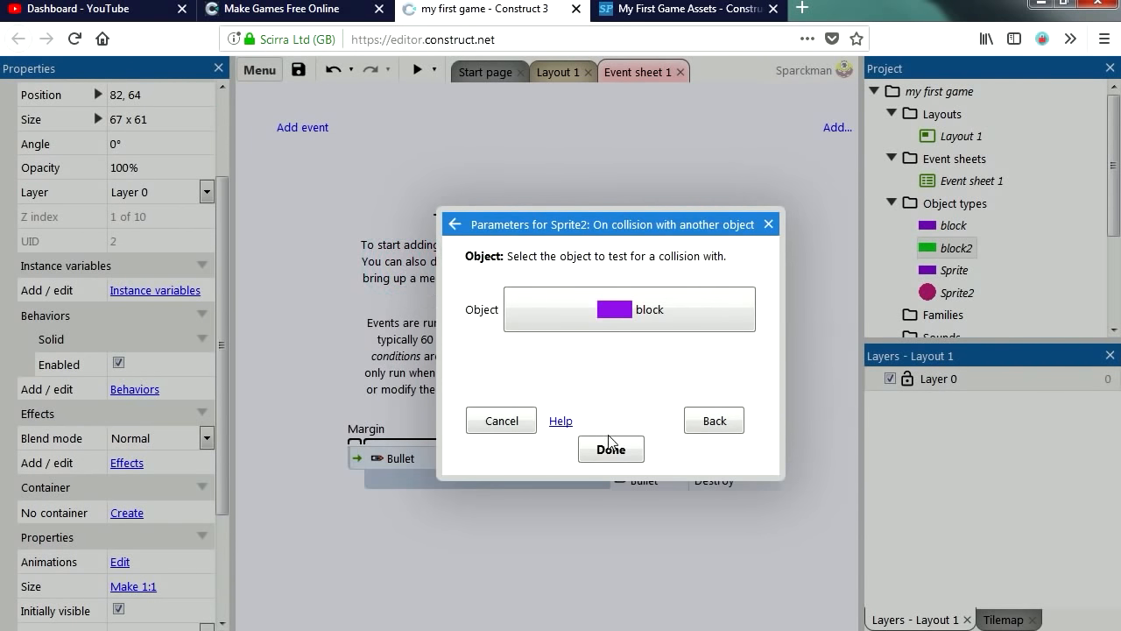
click(612, 462)
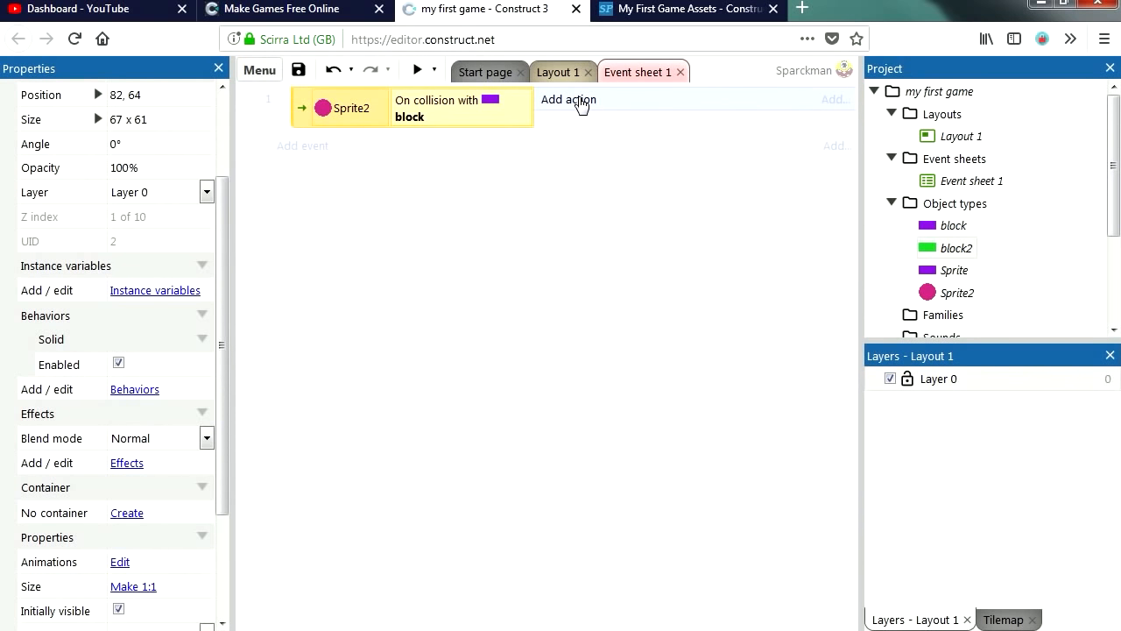
Add a Destroy action for block to the Sprite2 collision event
click(580, 102)
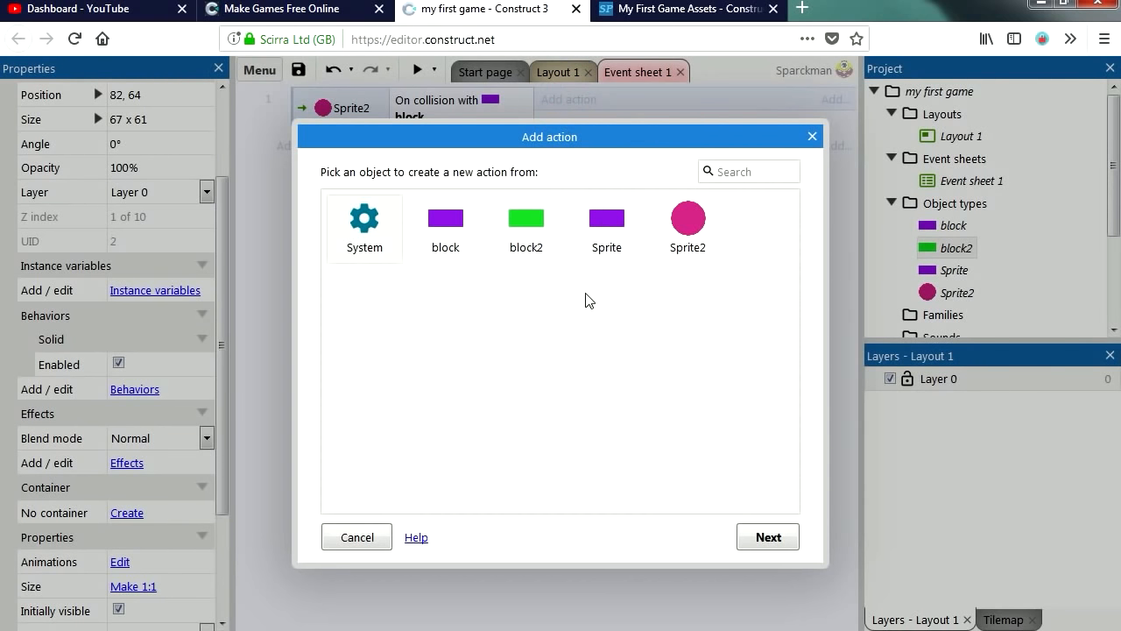
double_click(460, 226)
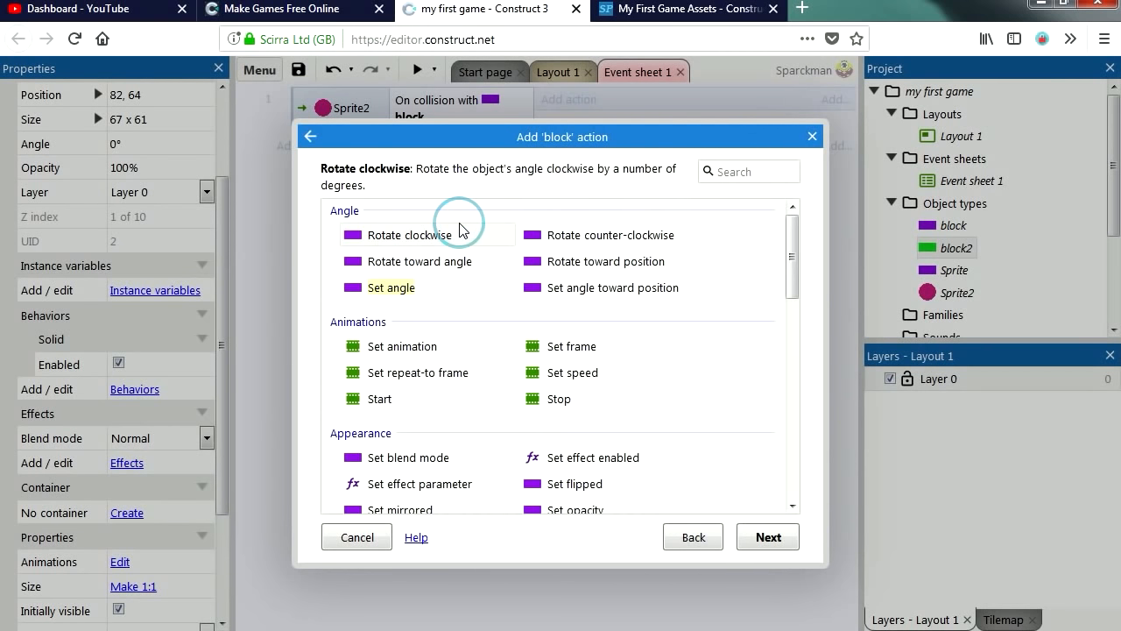
scroll(550, 398, down, 5)
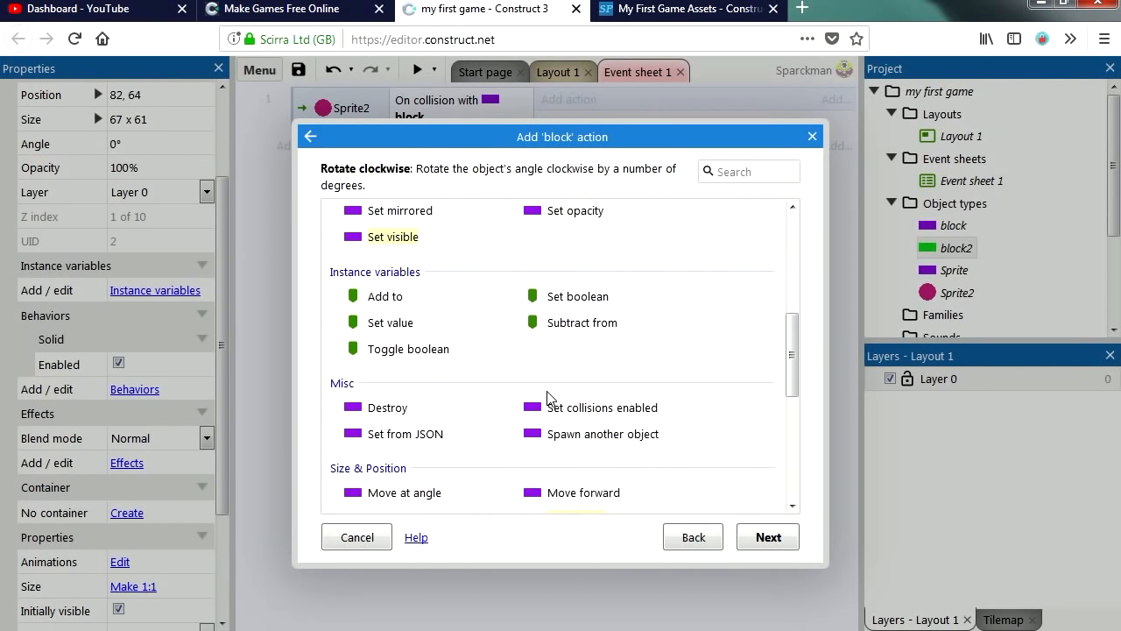
click(390, 410)
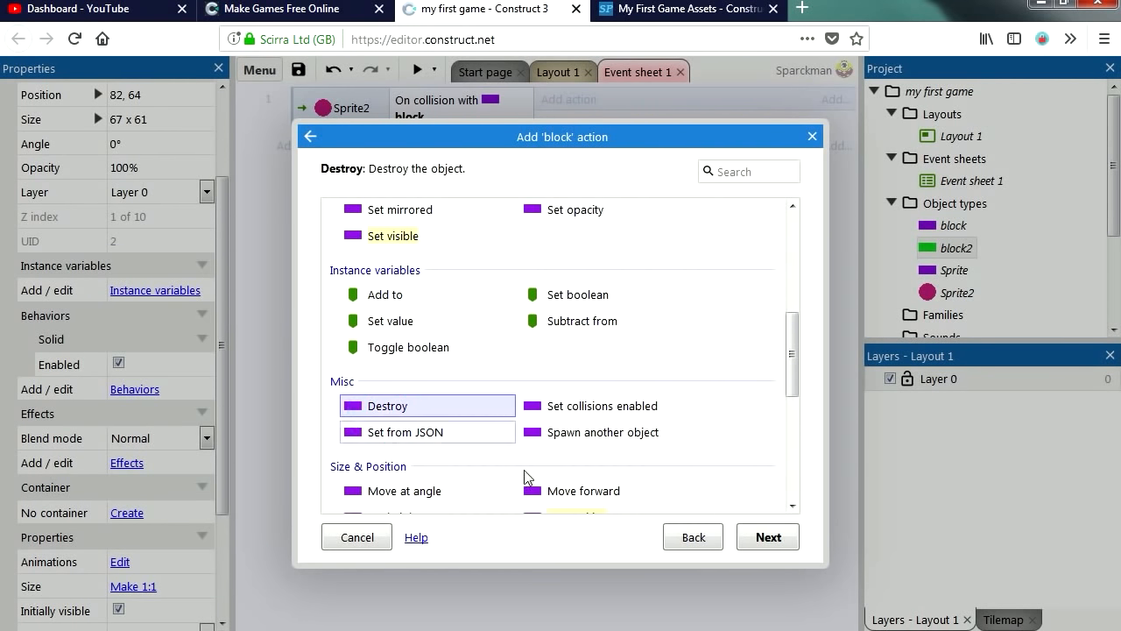
click(769, 538)
Preview Layout 1 and play with the left-right player to test destroying the blocks with the ball, and close the preview
click(558, 71)
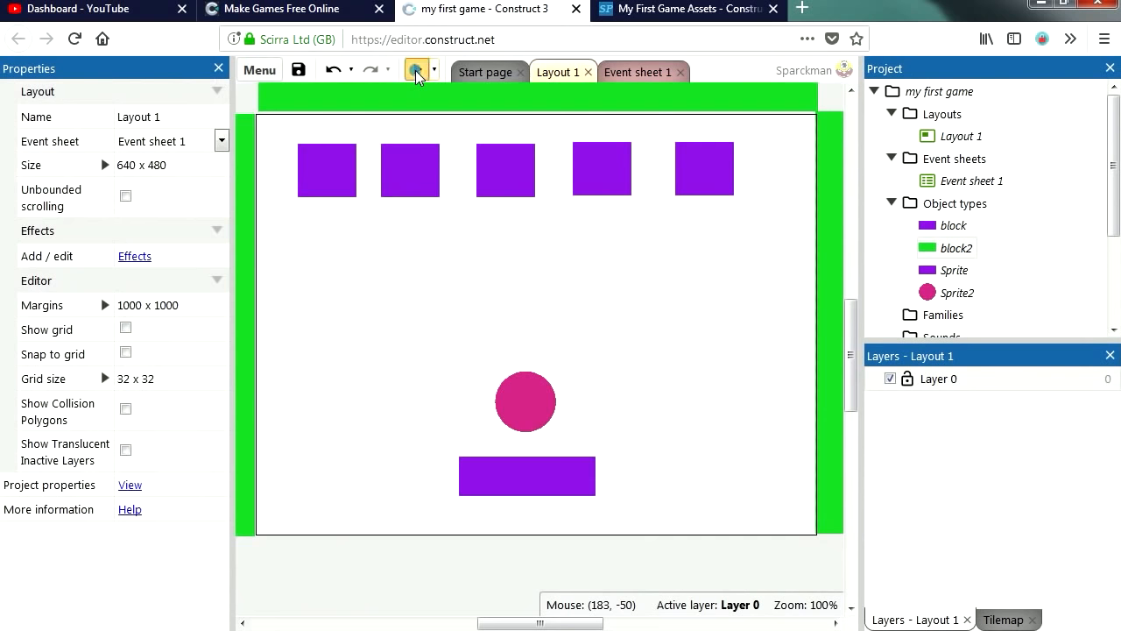
click(417, 69)
key(Right)
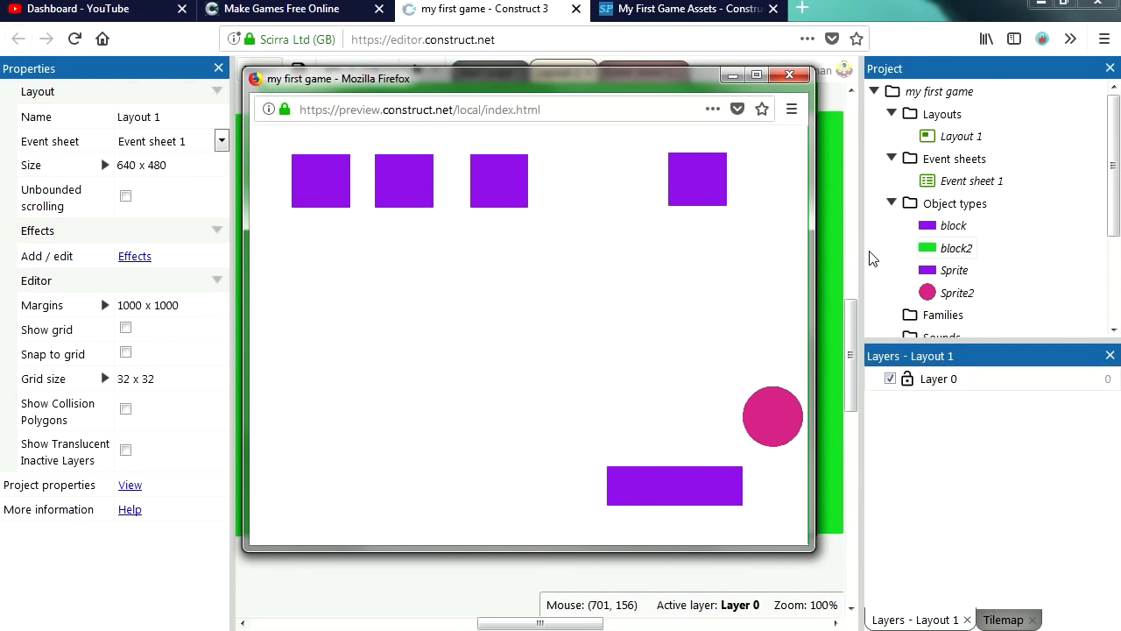
key(Left)
key(Right)
key(Left)
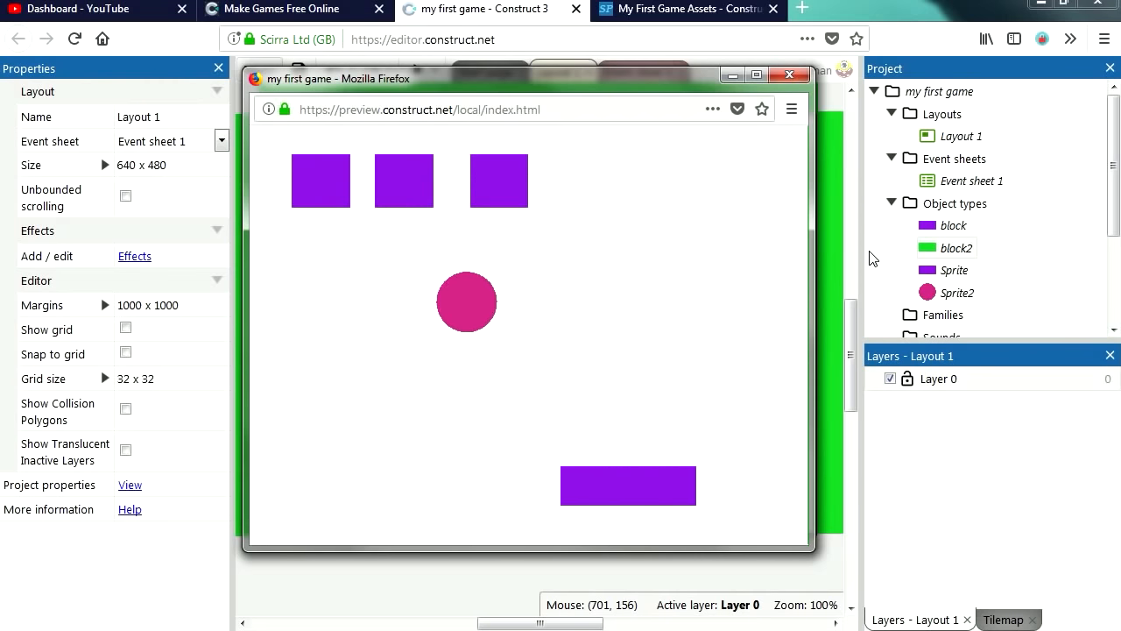
key(Right)
key(Left)
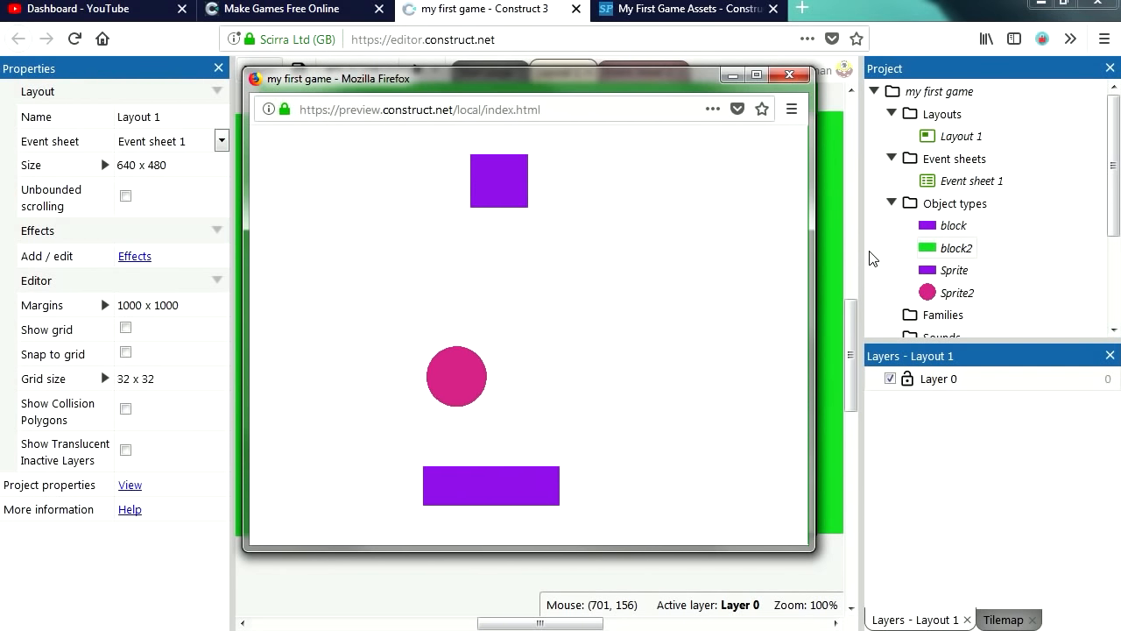
key(Right)
key(Left)
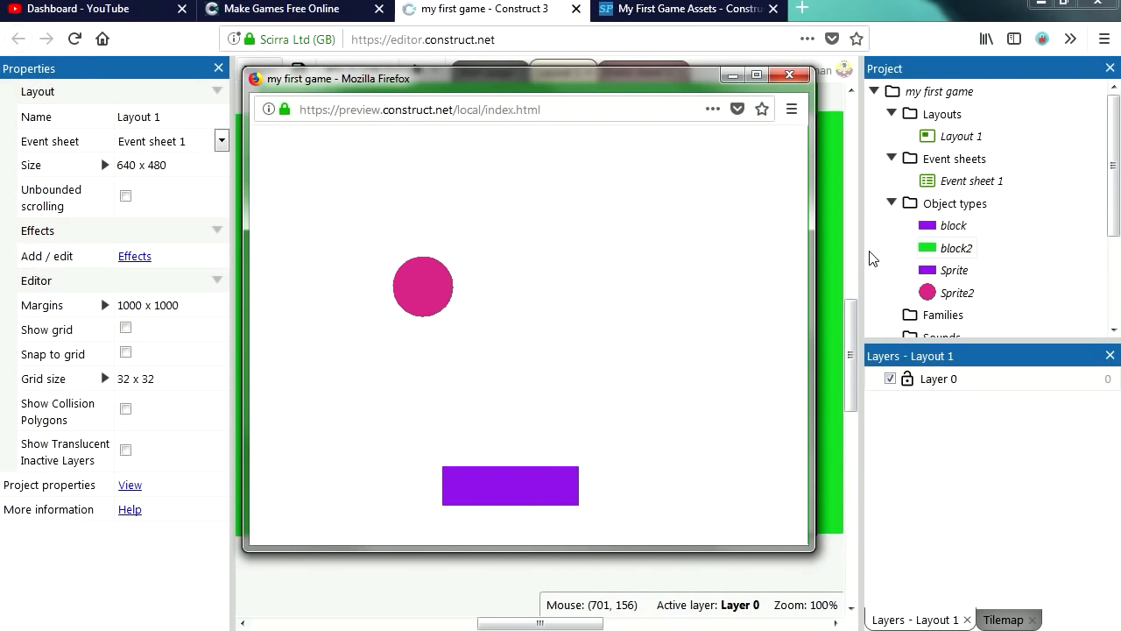
click(870, 259)
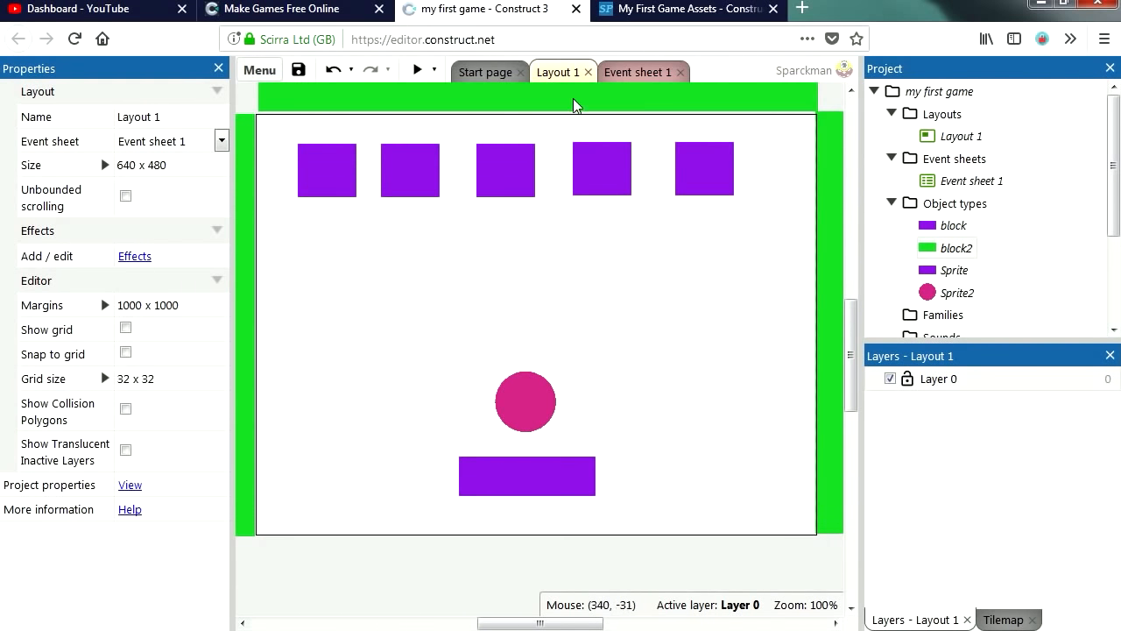
Add a second event to Event sheet 1 with the Sprite2 condition Is outside layout
click(636, 74)
click(316, 151)
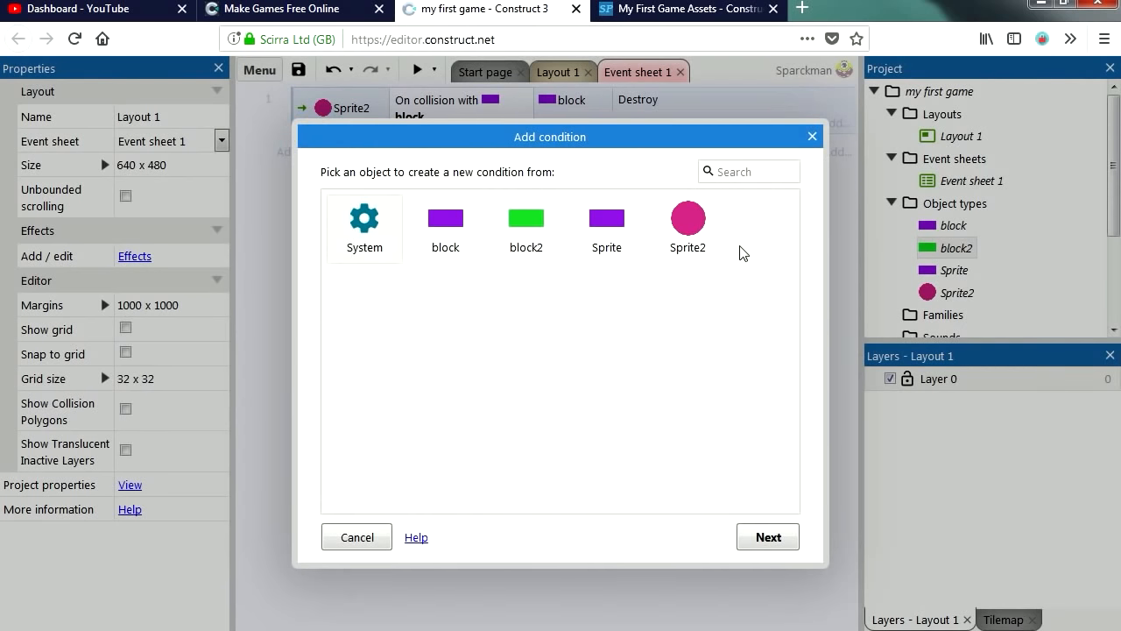
double_click(686, 221)
drag(792, 267, 797, 444)
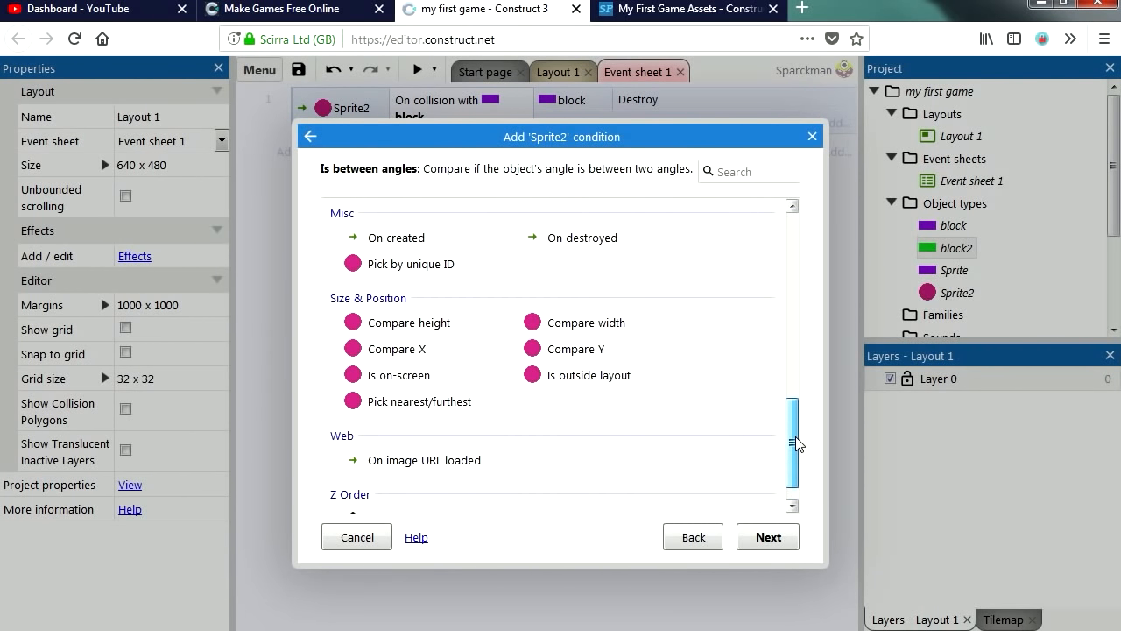
double_click(614, 376)
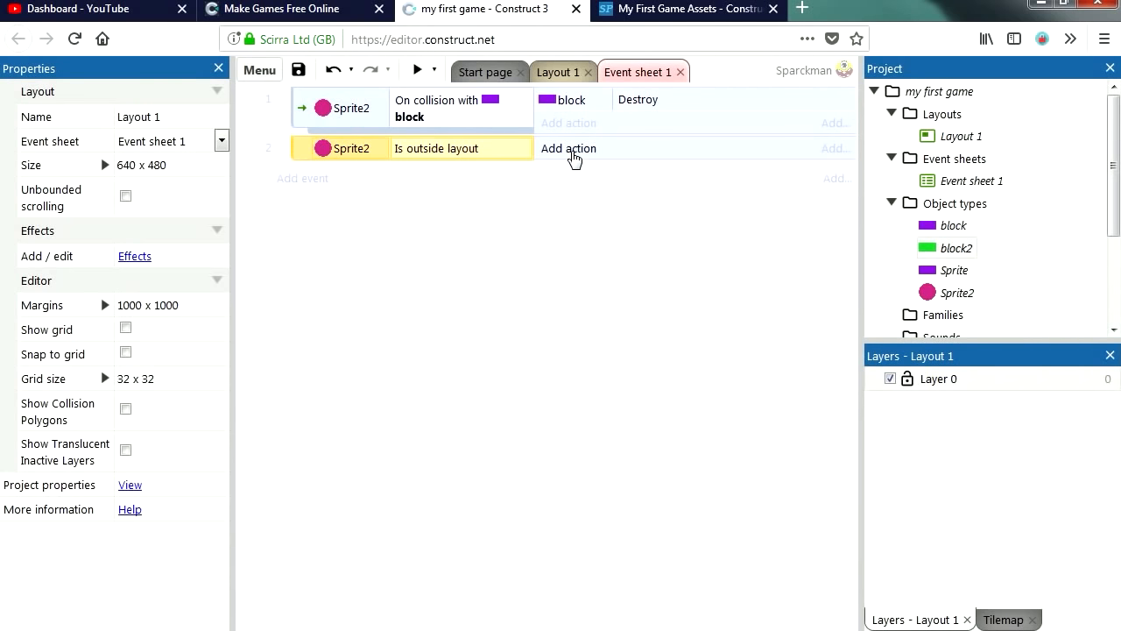
Add a System Wait action of 2 seconds to the Sprite2 Is outside layout event
click(571, 149)
double_click(368, 223)
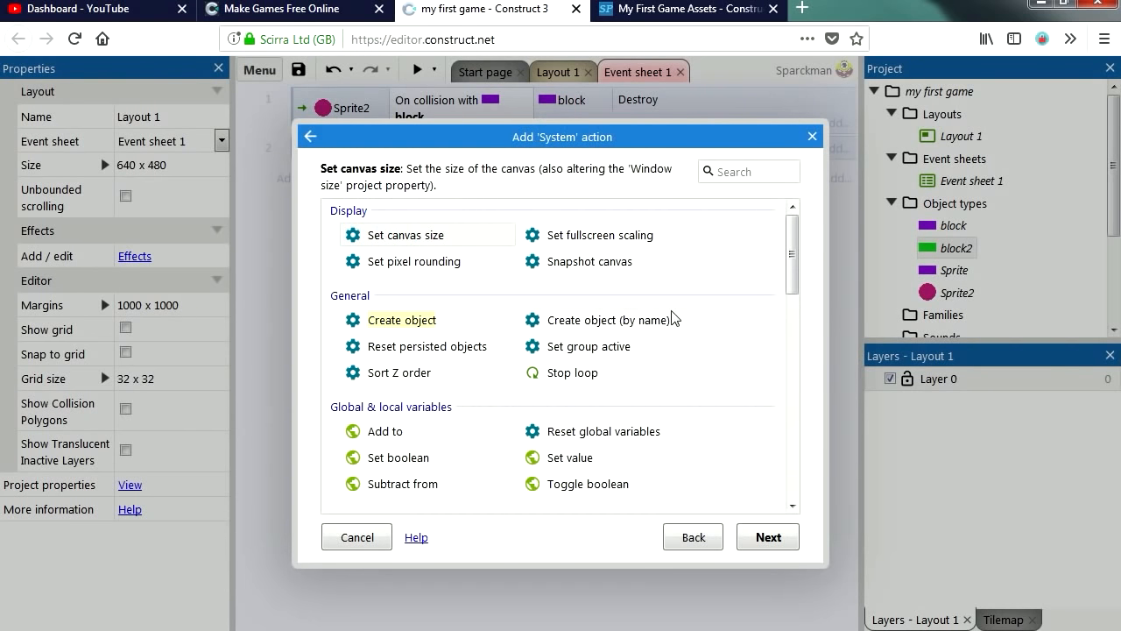
scroll(649, 317, down, 10)
double_click(530, 393)
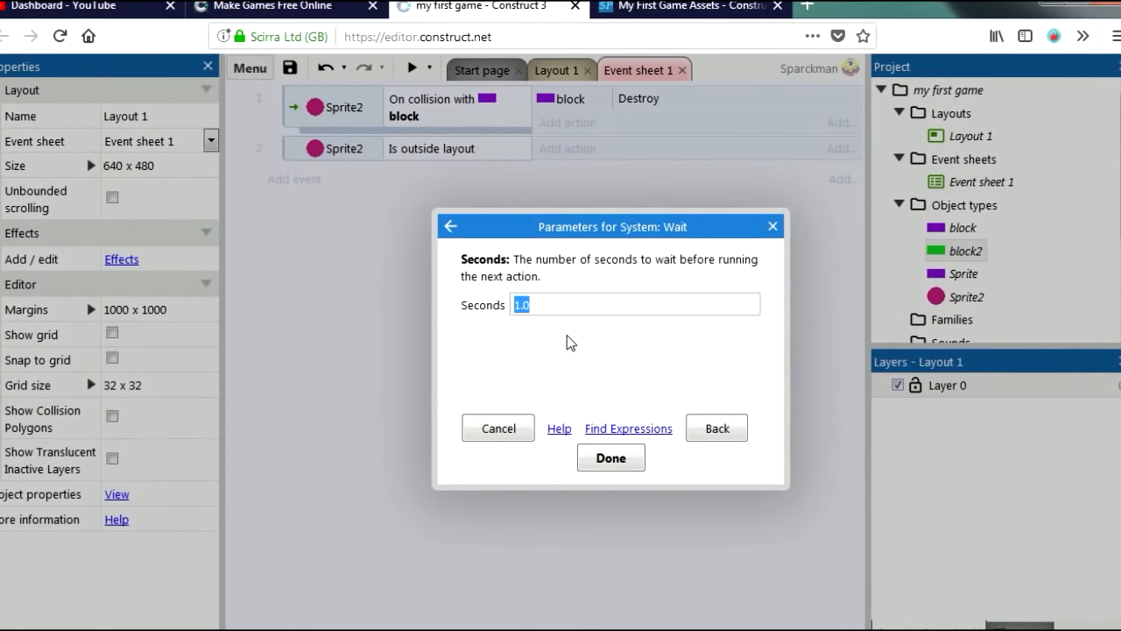
text(2)
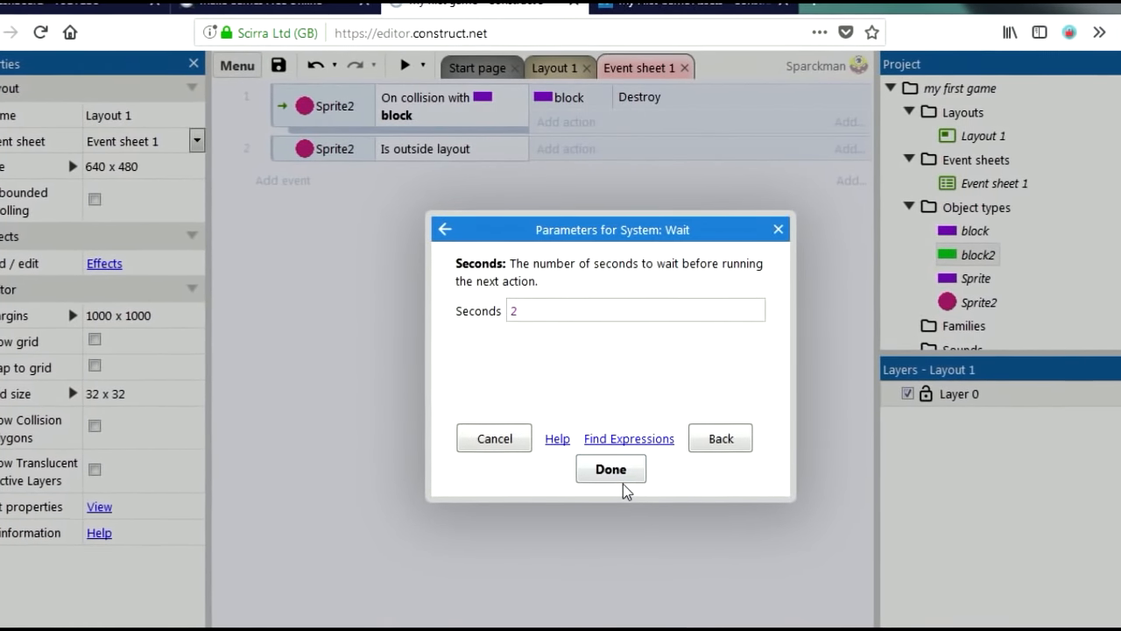
click(618, 478)
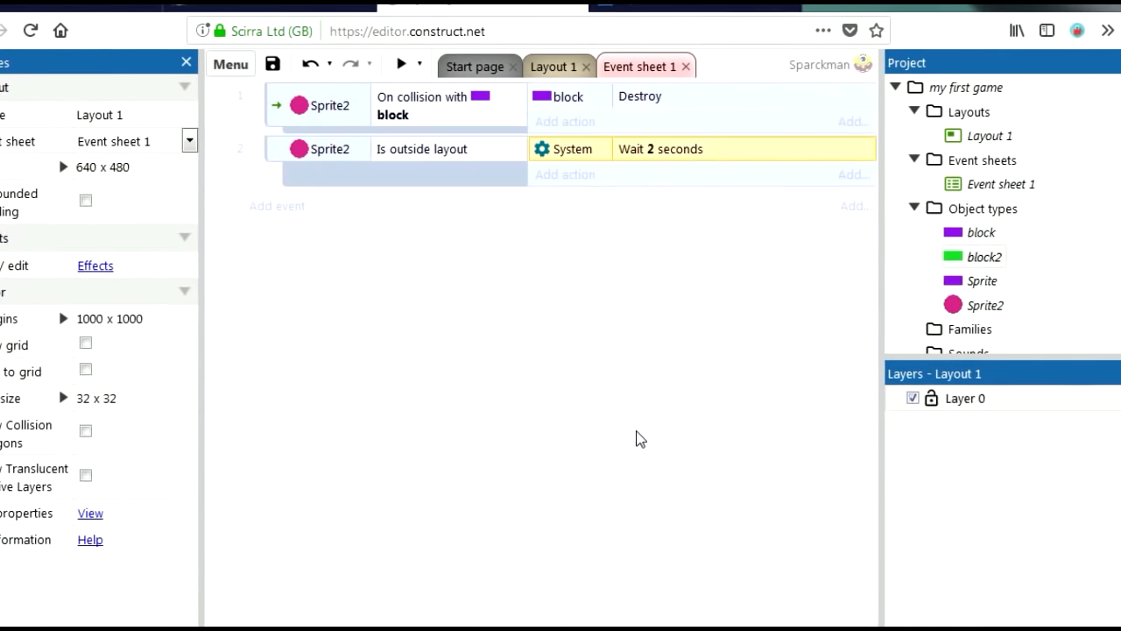
Add a System Restart layout action after the Wait action in the Sprite2 Is outside layout event
click(576, 177)
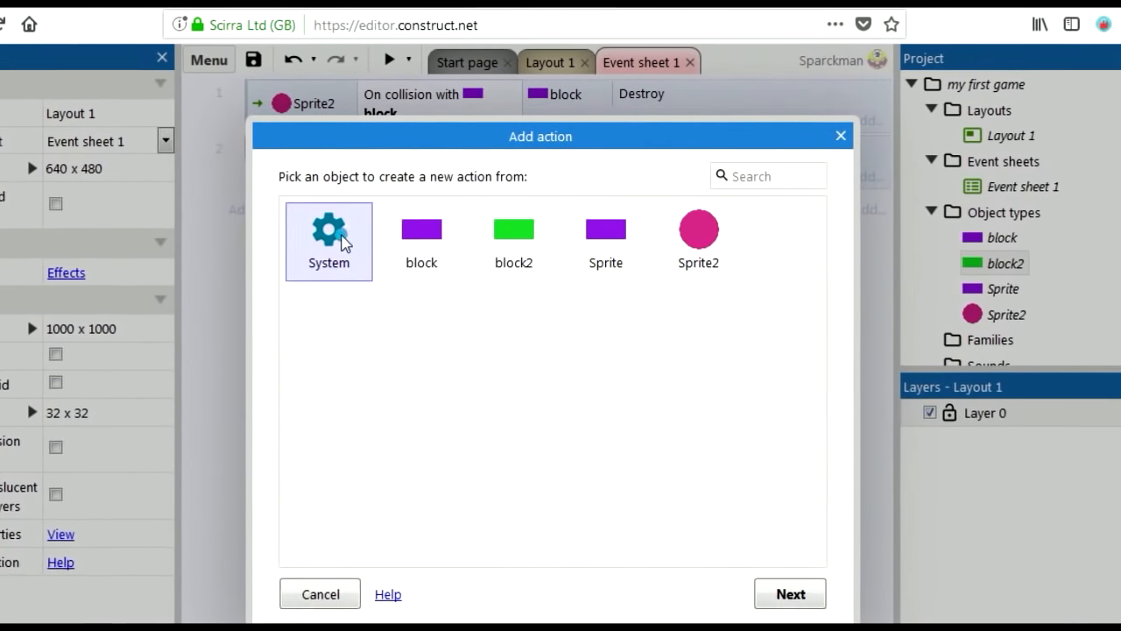
double_click(343, 244)
scroll(453, 345, down, 10)
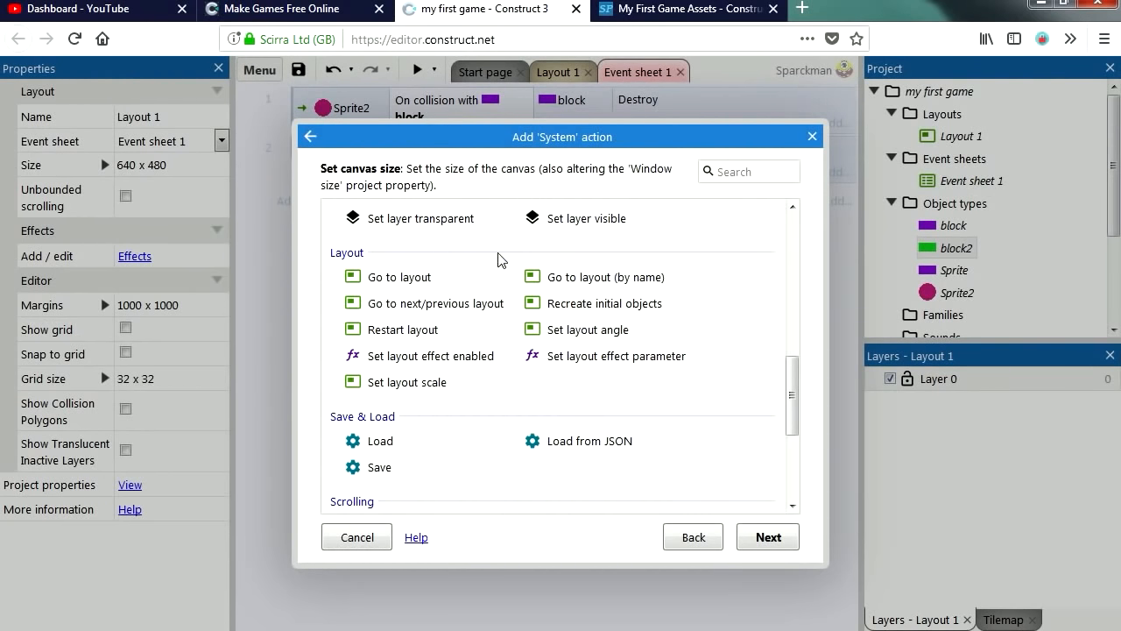
click(407, 333)
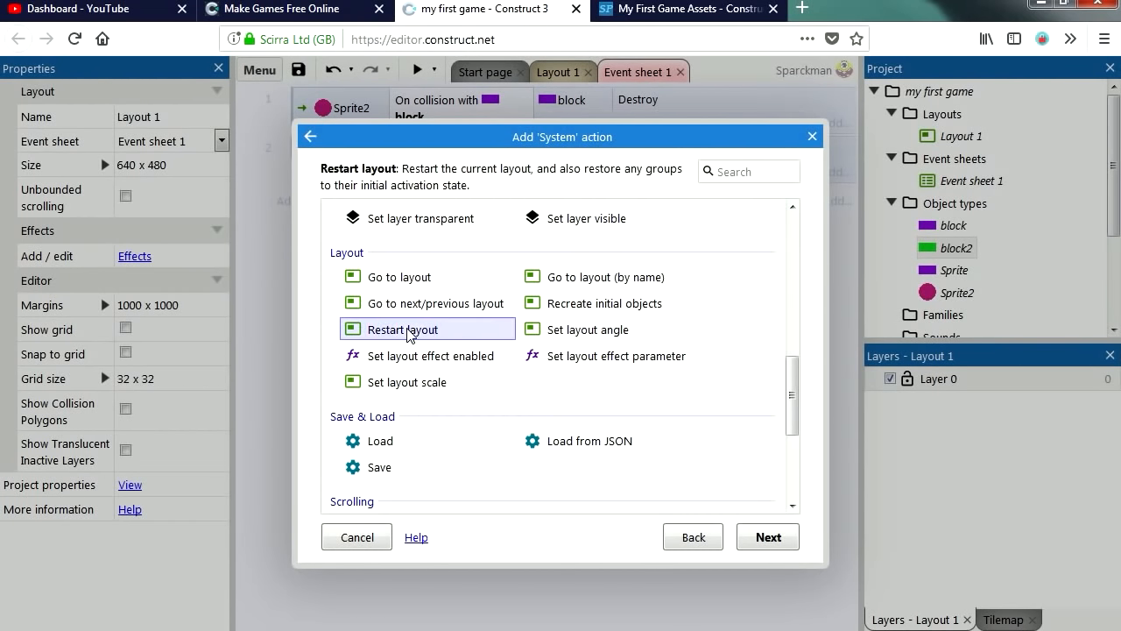
click(768, 538)
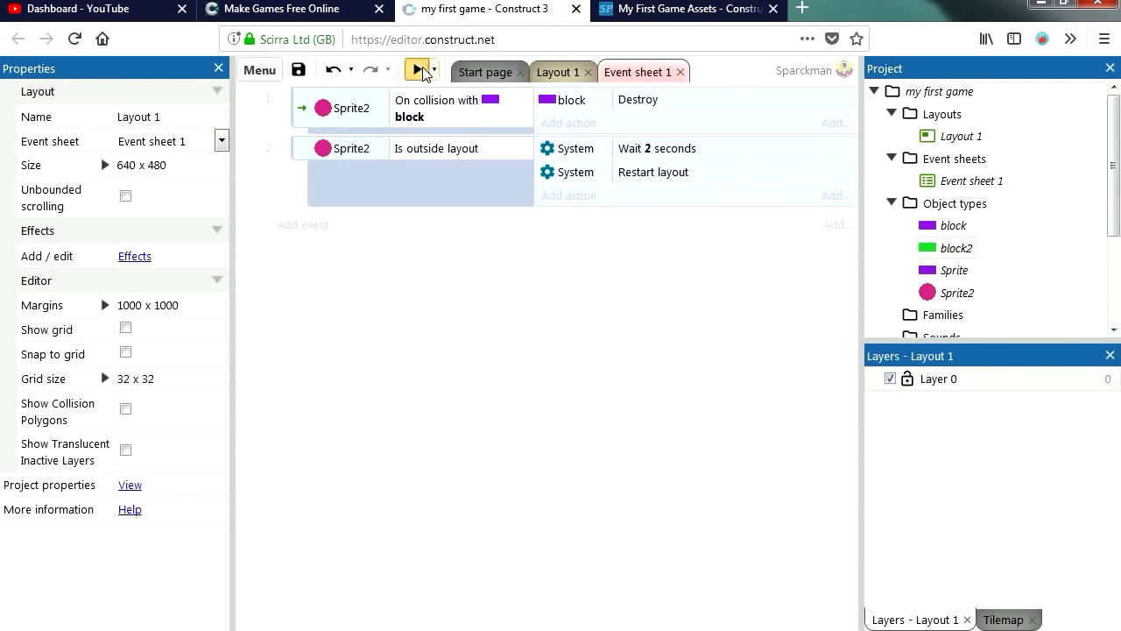
Preview the game, move the player left and right to test the layout restart, and close the preview
click(420, 69)
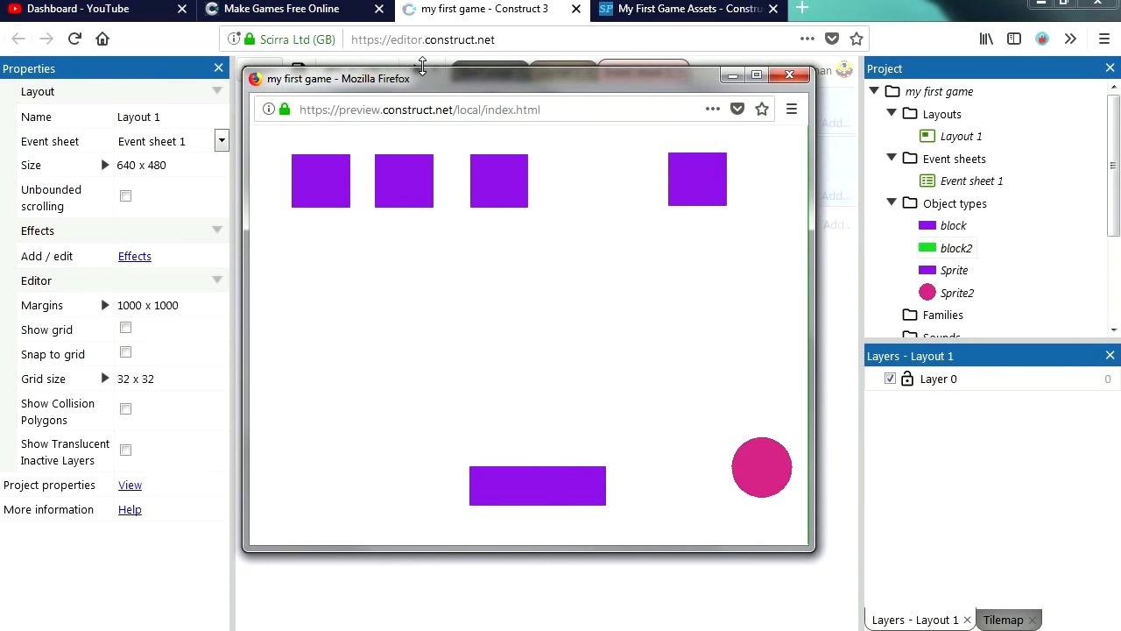
key(Left)
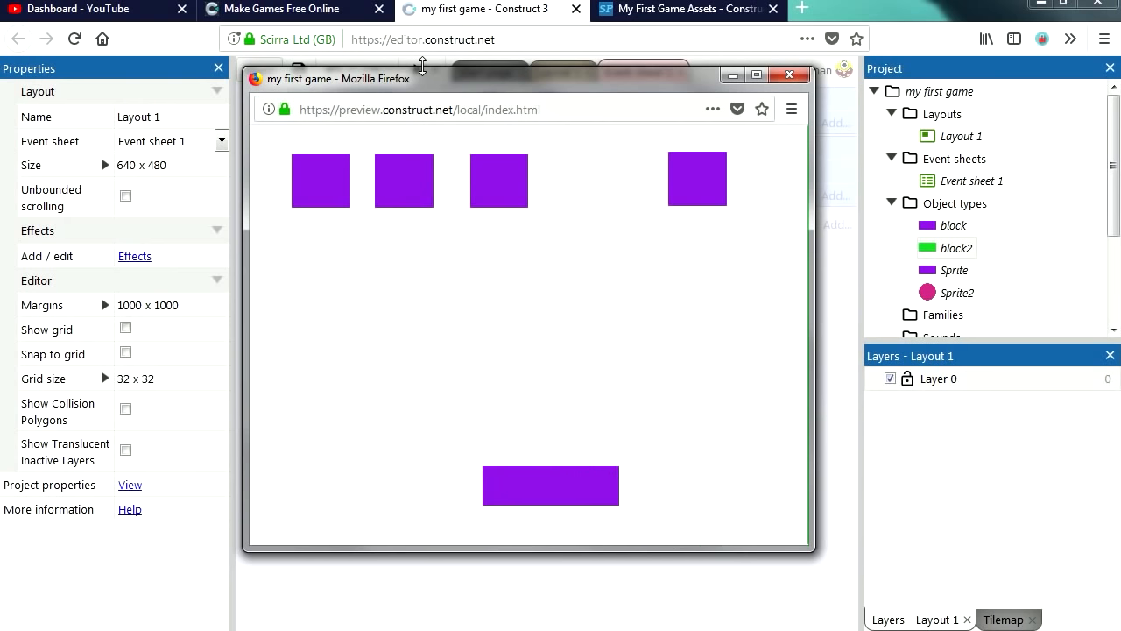
key(Right)
key(Left)
key(Right)
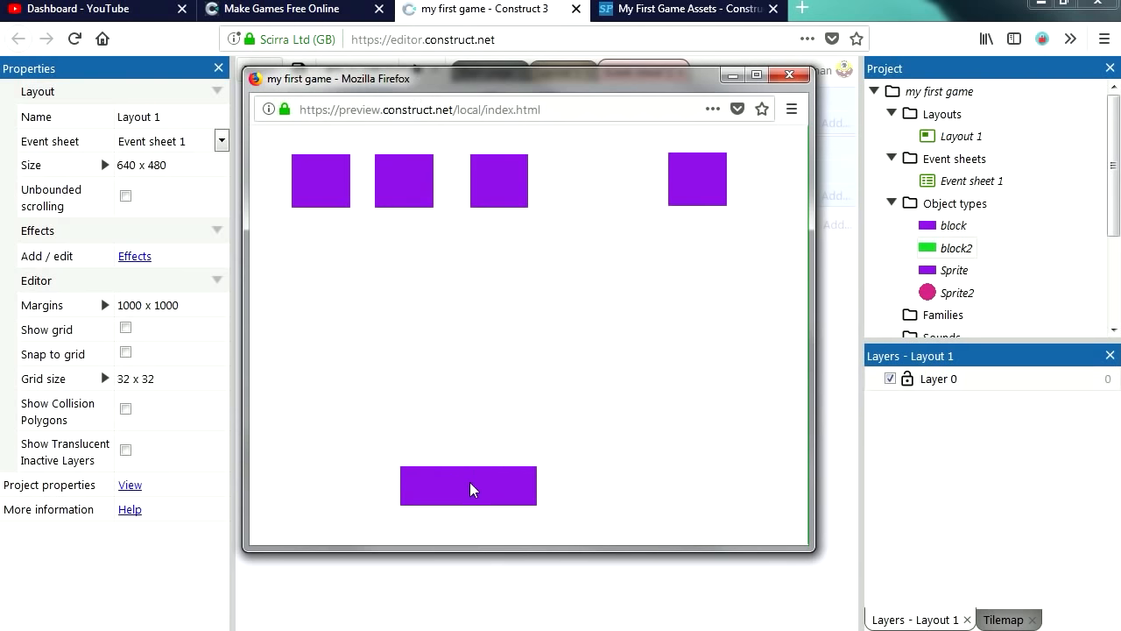
click(790, 77)
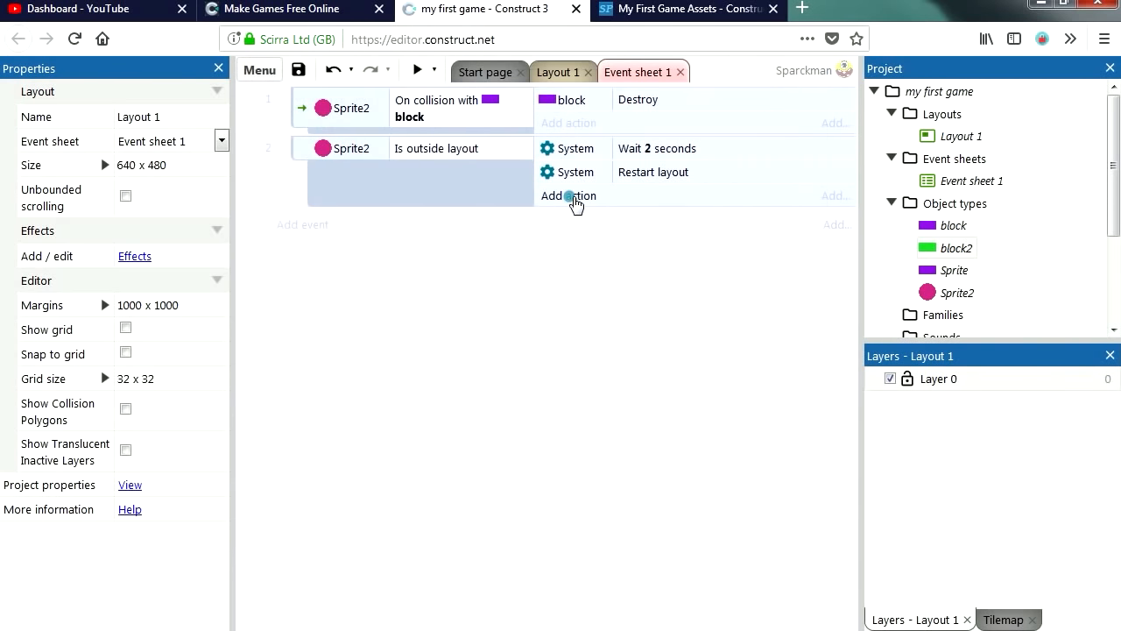
Add a Sprite 8Direction Set ignoring input action with Start ignoring to the Sprite2 Is outside layout event
click(571, 197)
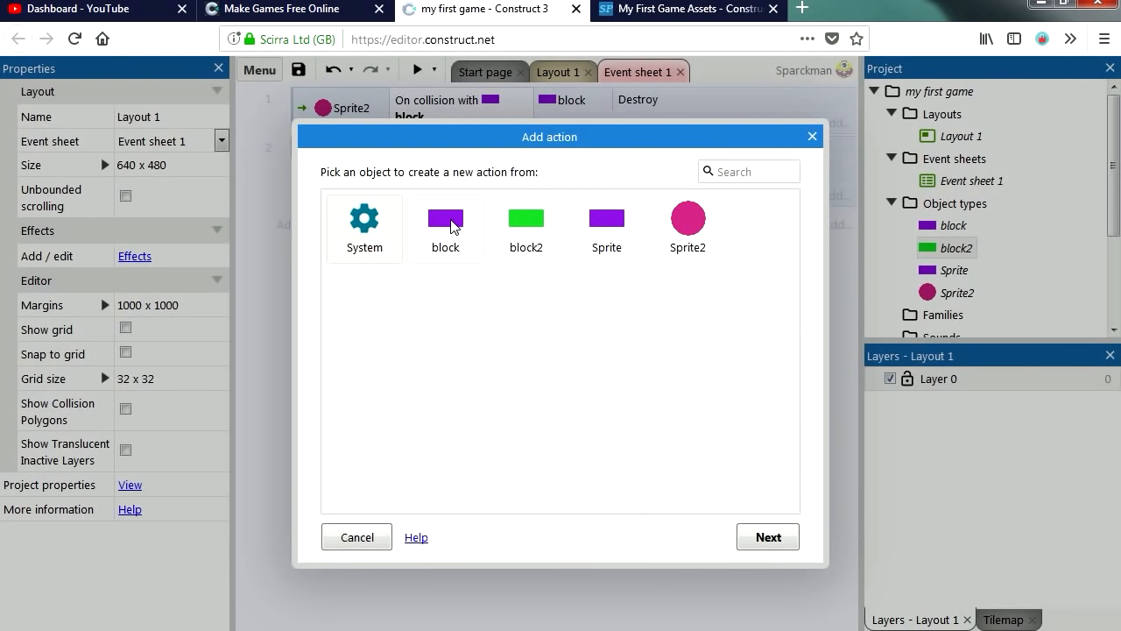
double_click(618, 226)
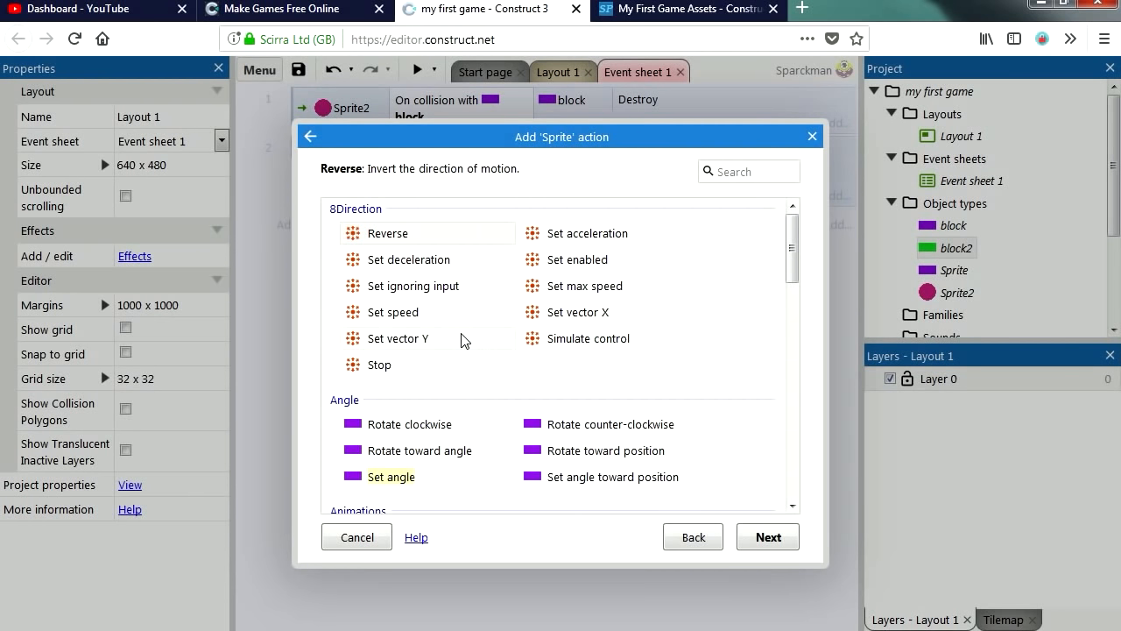
double_click(447, 289)
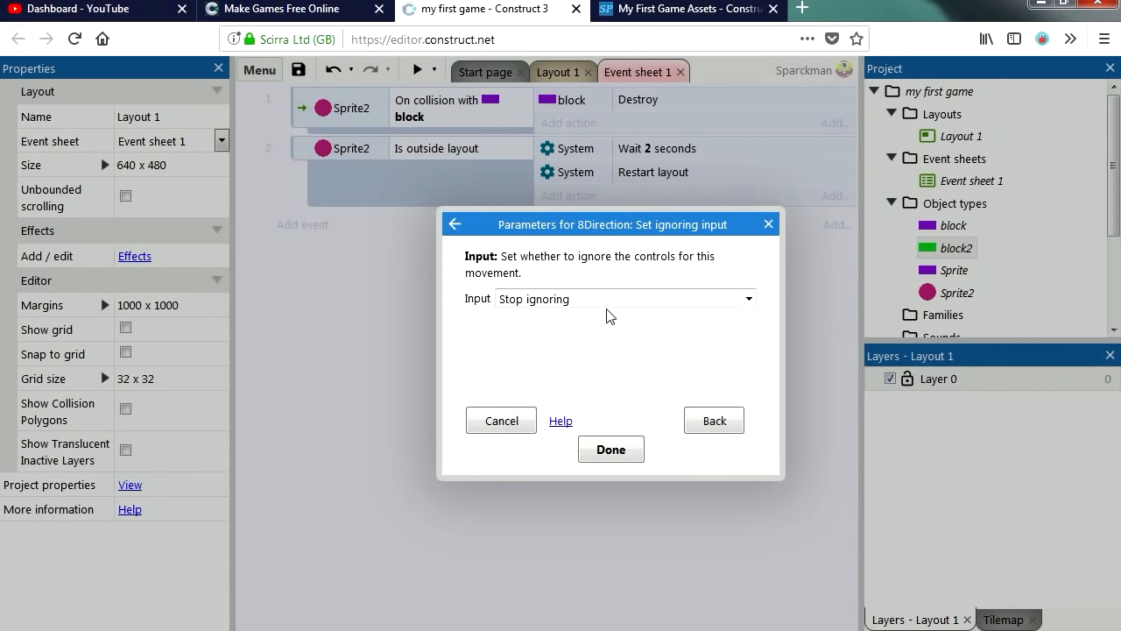
click(611, 299)
click(554, 348)
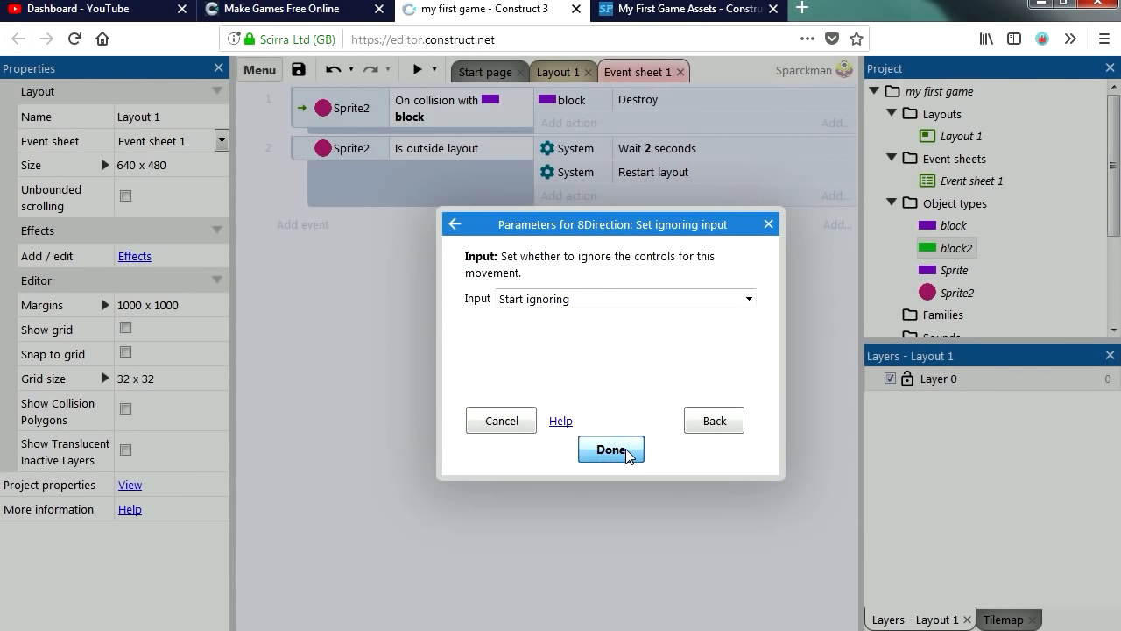
click(628, 455)
Preview the game and move the player to test whether its controls are ignored once the ball leaves, and close the preview
click(417, 75)
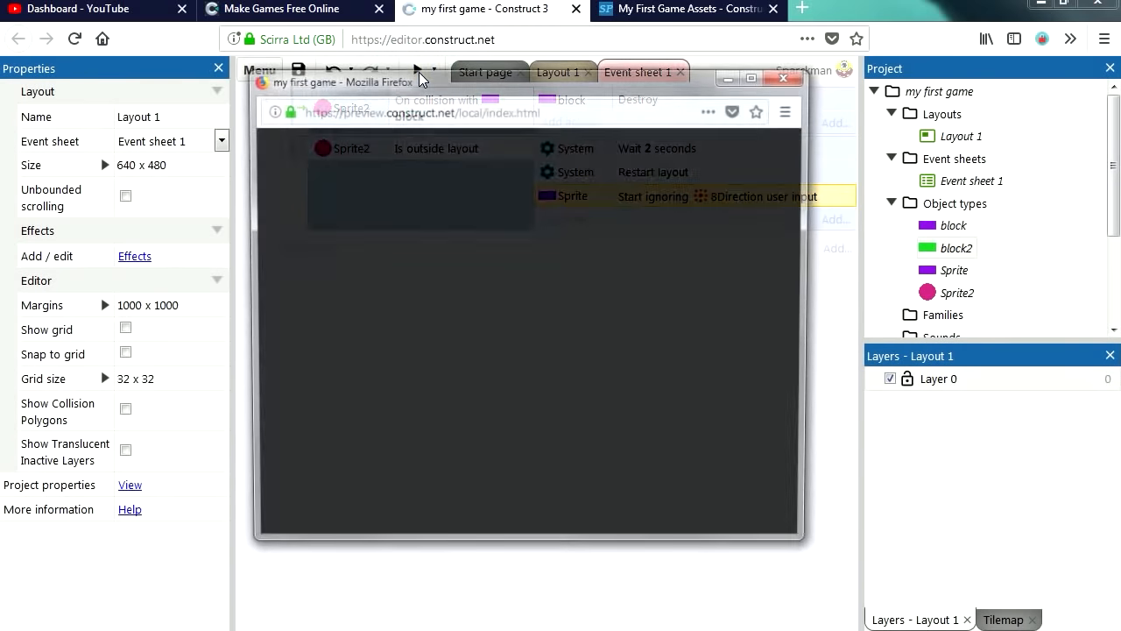
key(Right)
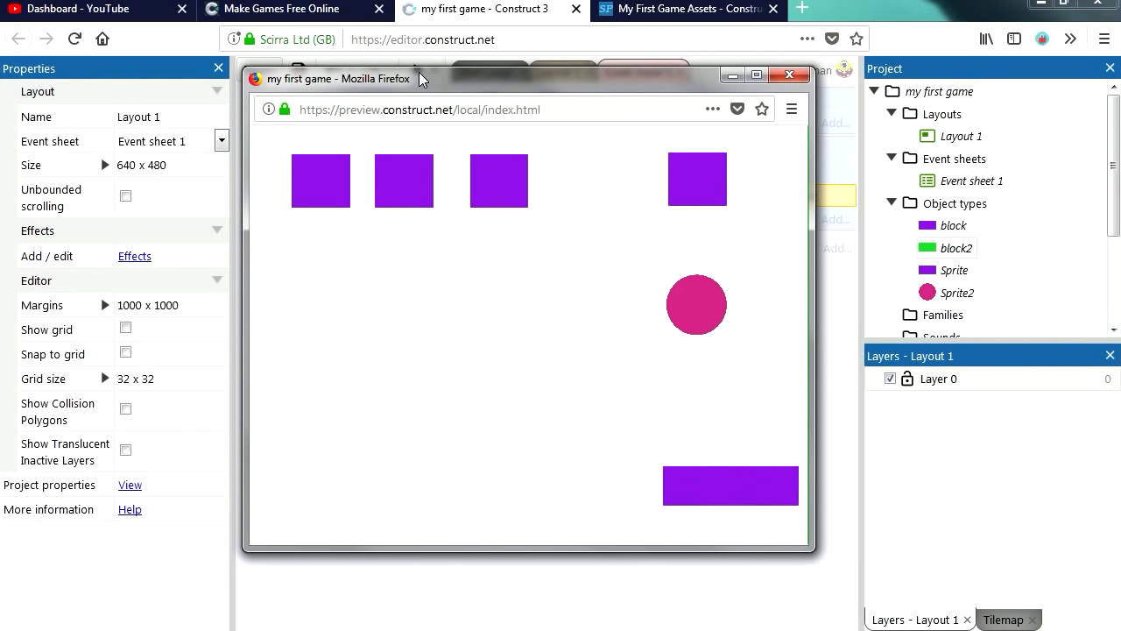
key(Left)
key(Left)
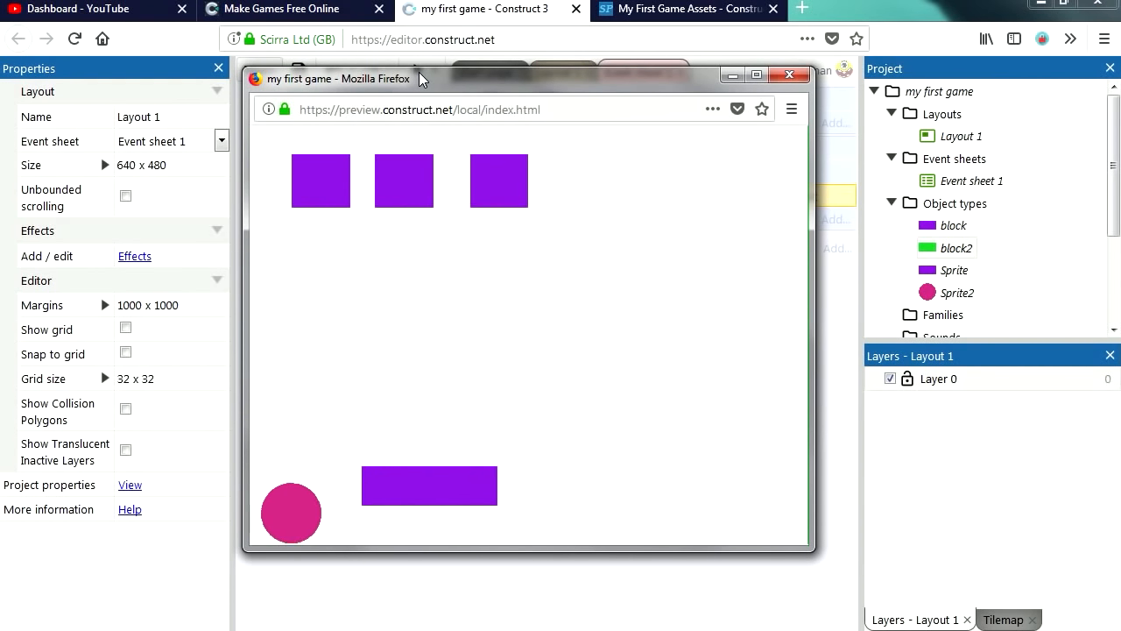
key(Right)
key(Right)
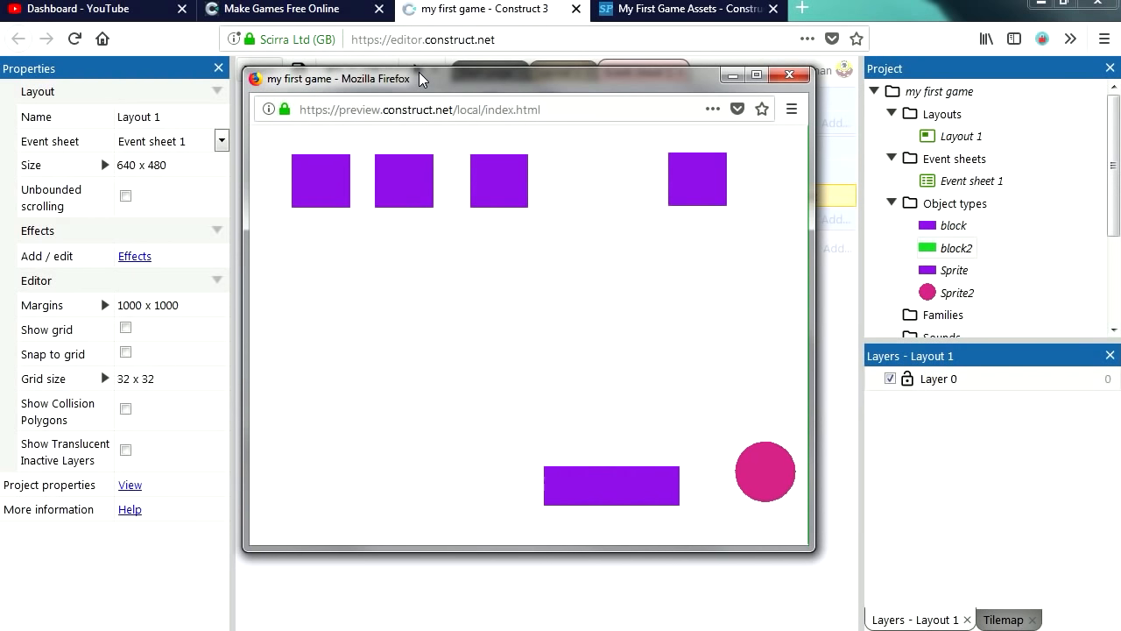
click(791, 78)
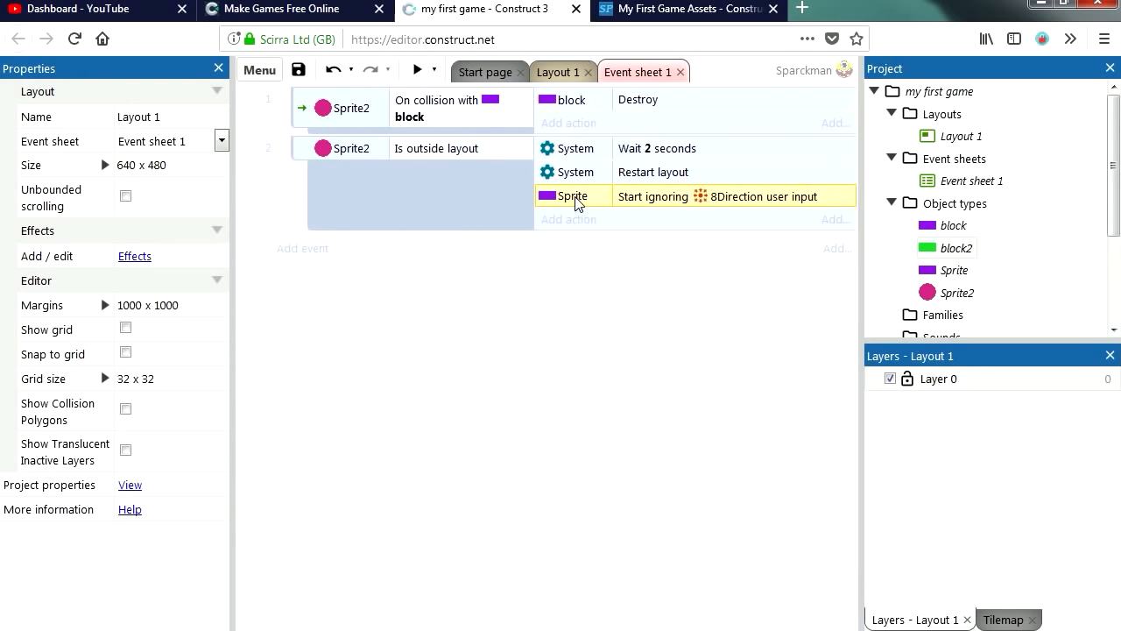
Move the Sprite Start ignoring action above the Wait 2 seconds action and preview the game
drag(565, 206, 565, 140)
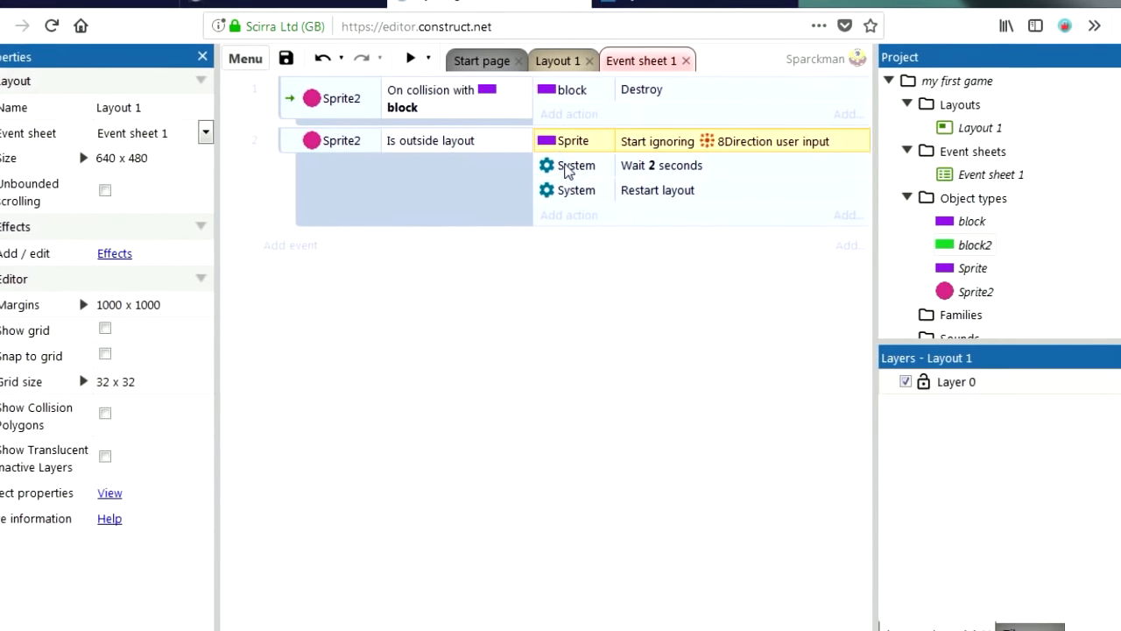
click(413, 62)
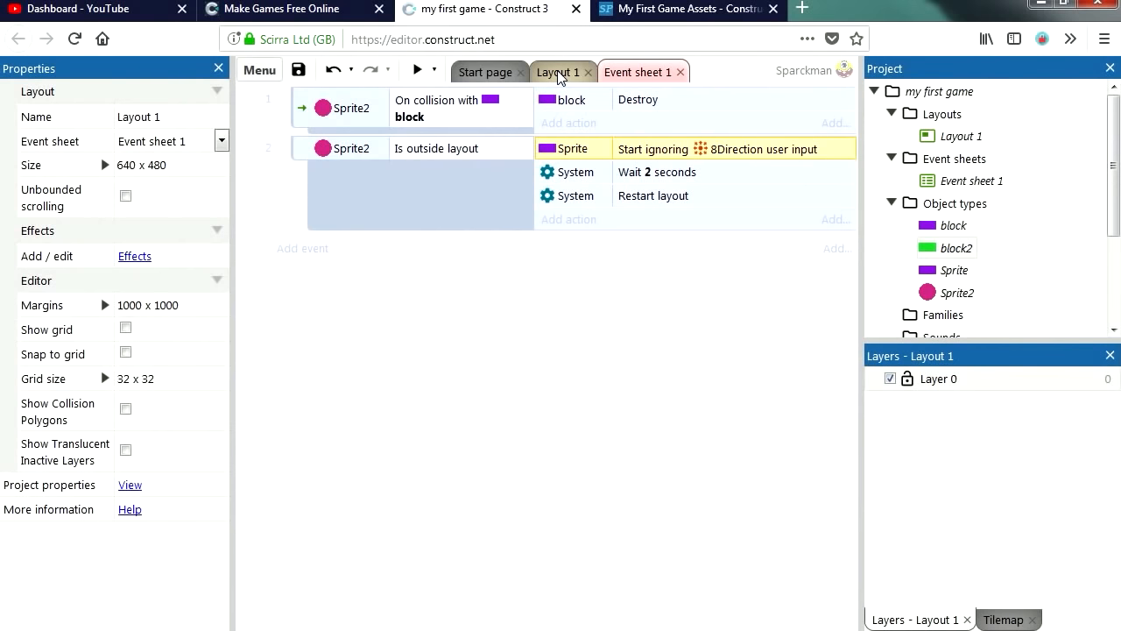
Insert a Progress bar object in Layout 1 and place it in the layout's upper-left corner at about 9, 4
click(559, 73)
right_click(464, 310)
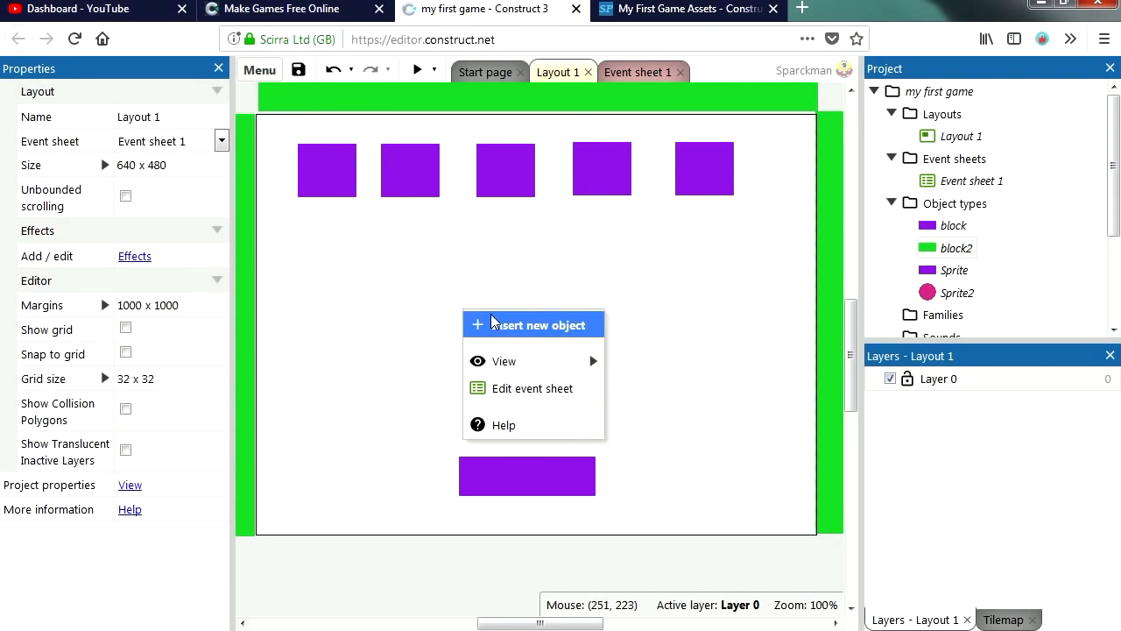
click(530, 326)
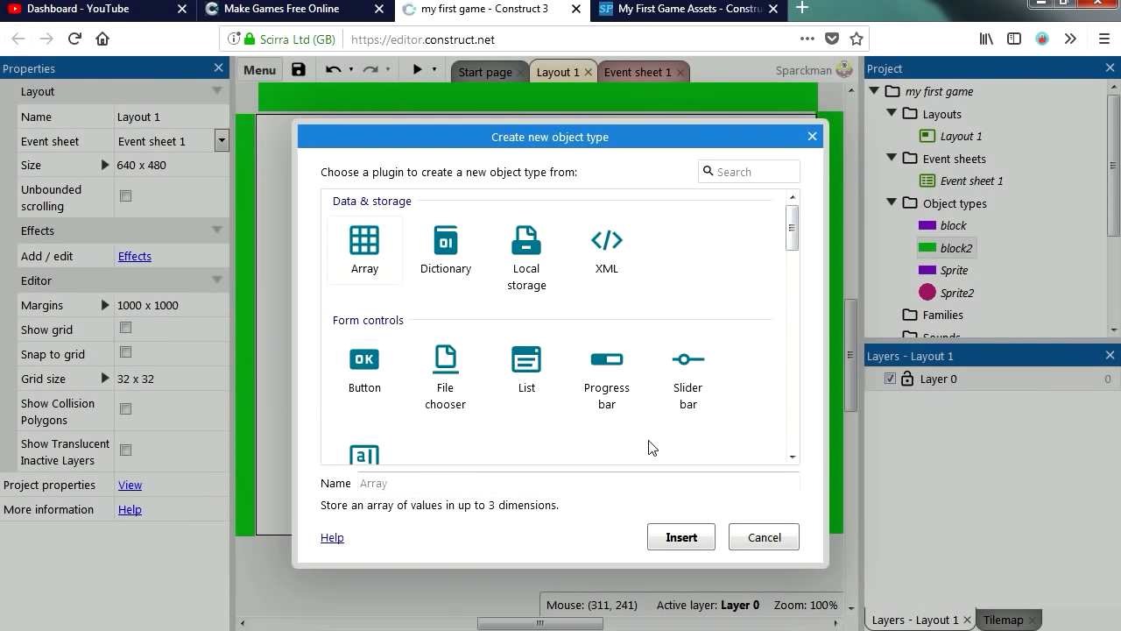
click(613, 371)
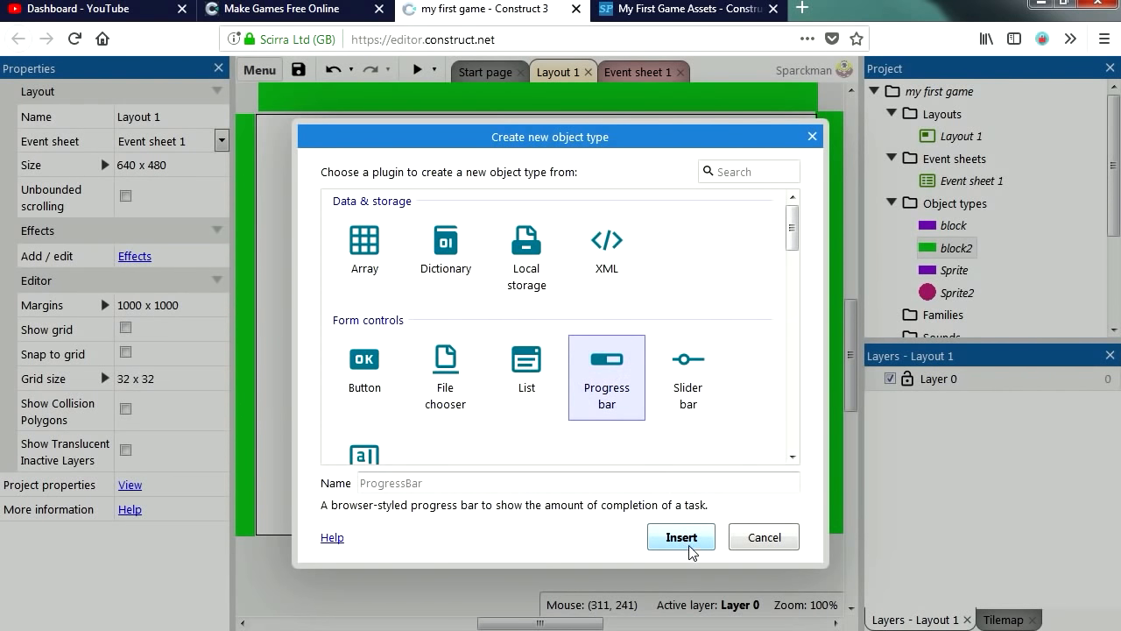
click(689, 545)
click(554, 242)
drag(596, 254, 307, 127)
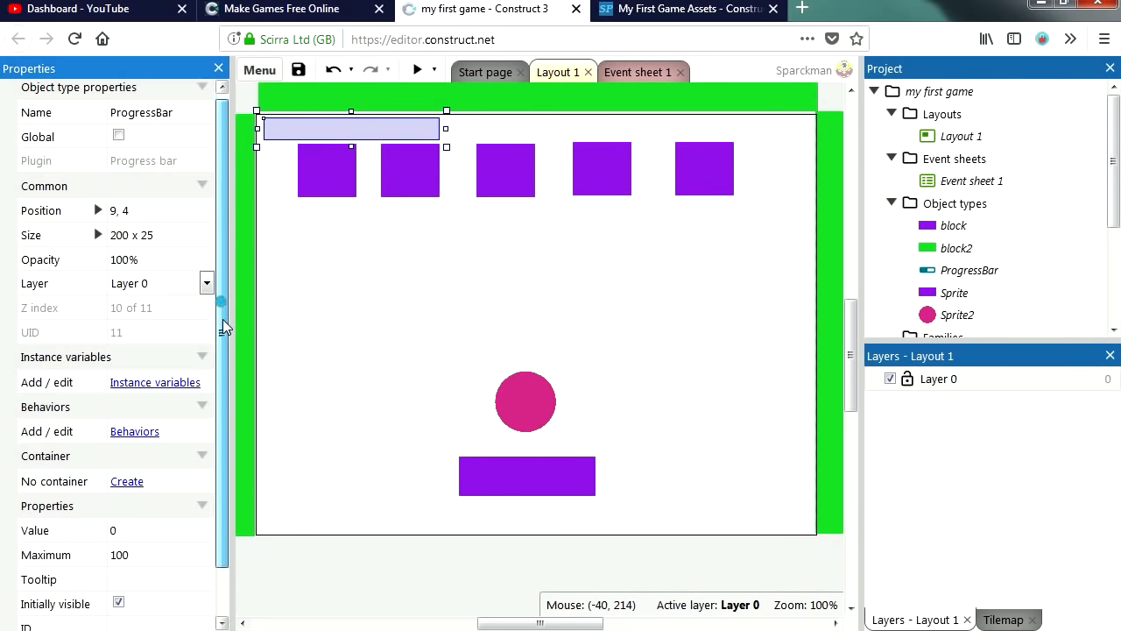
Set the progress bar's maximum and initial value to 5, and preview the layout to check the bar
scroll(210, 377, down, 1)
click(154, 480)
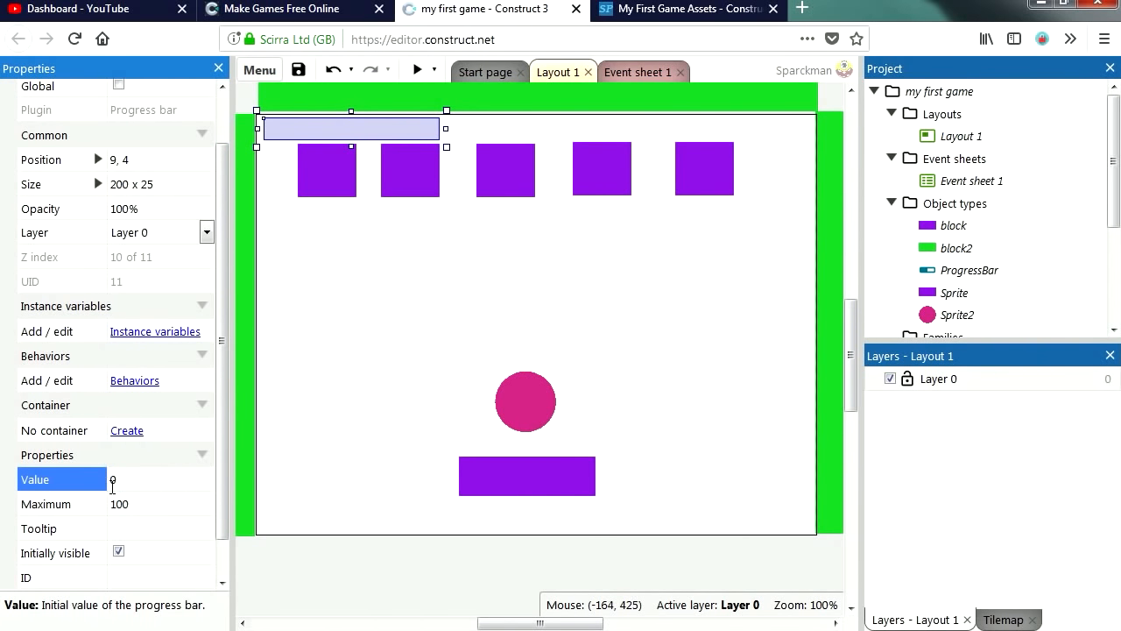
click(133, 503)
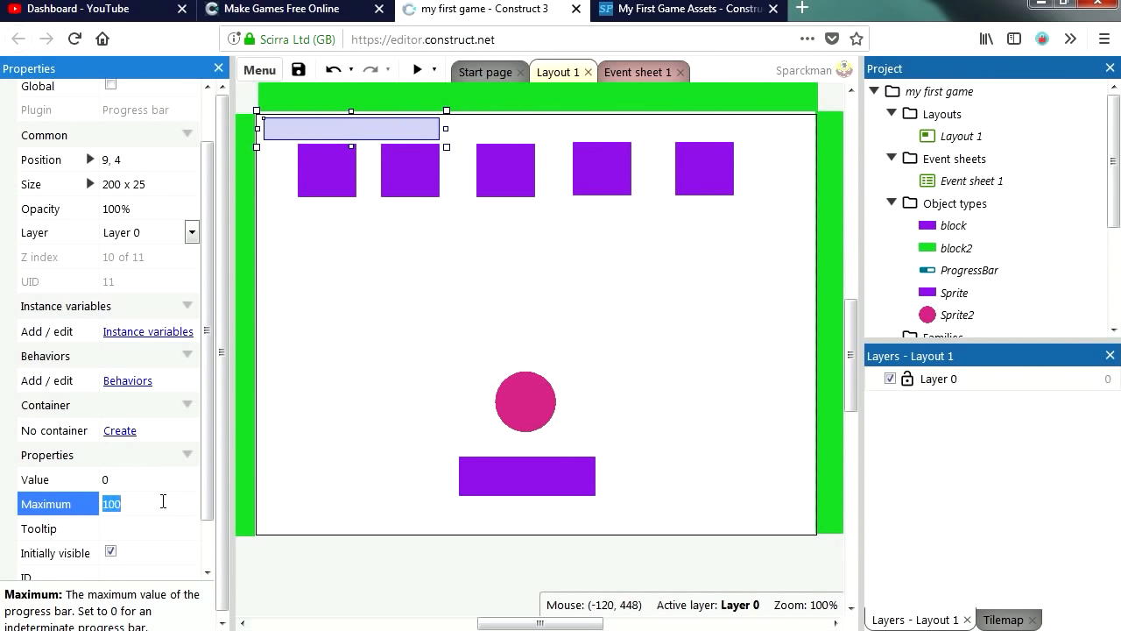
text(5)
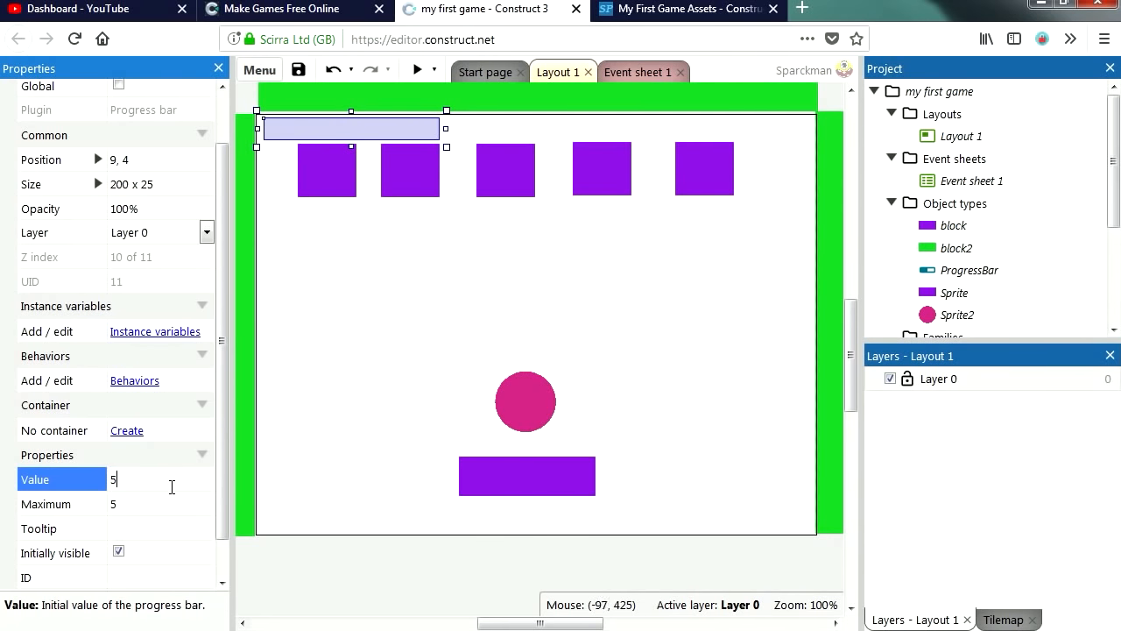
click(161, 505)
click(415, 70)
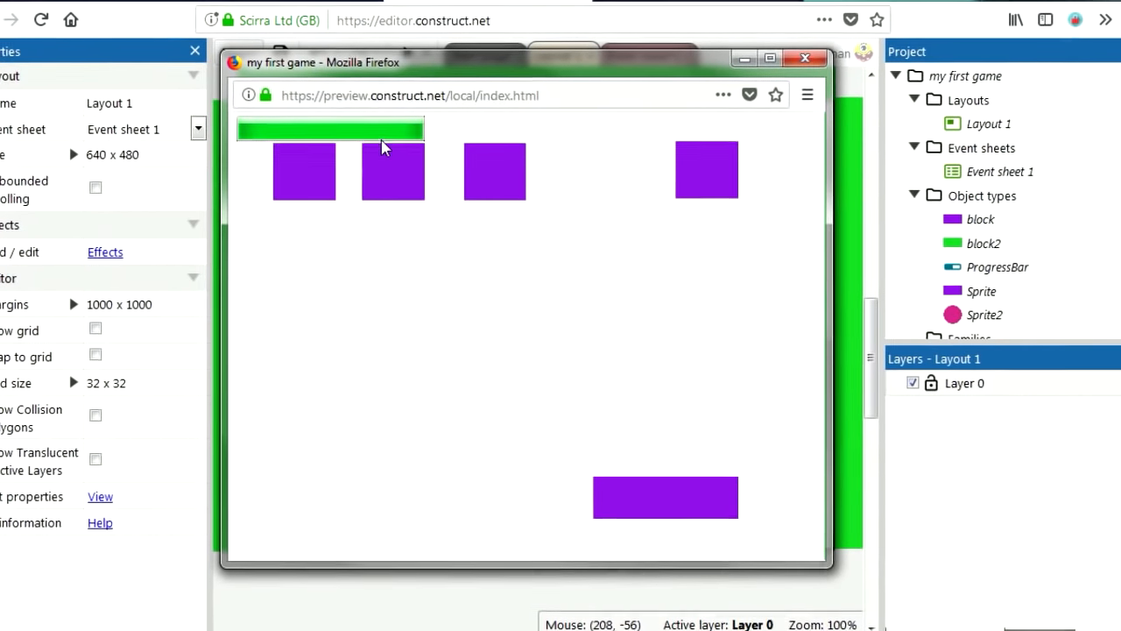
click(809, 56)
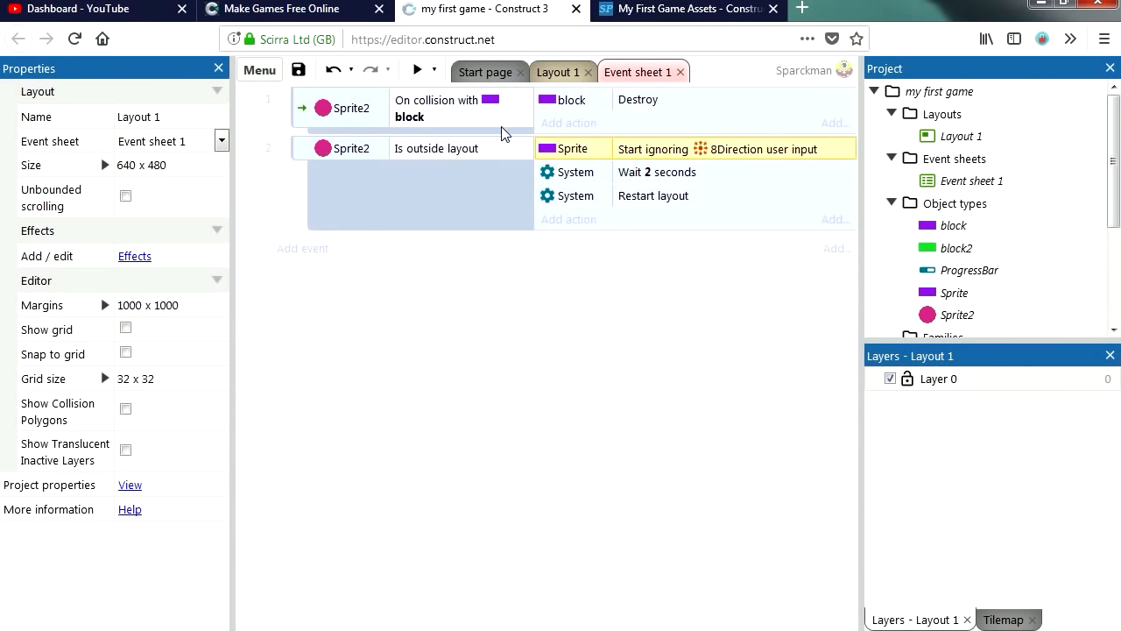
Add a ProgressBar Set progress action with the value ProgressBar.Progress - 1 to the Sprite2 collision with block event
click(570, 123)
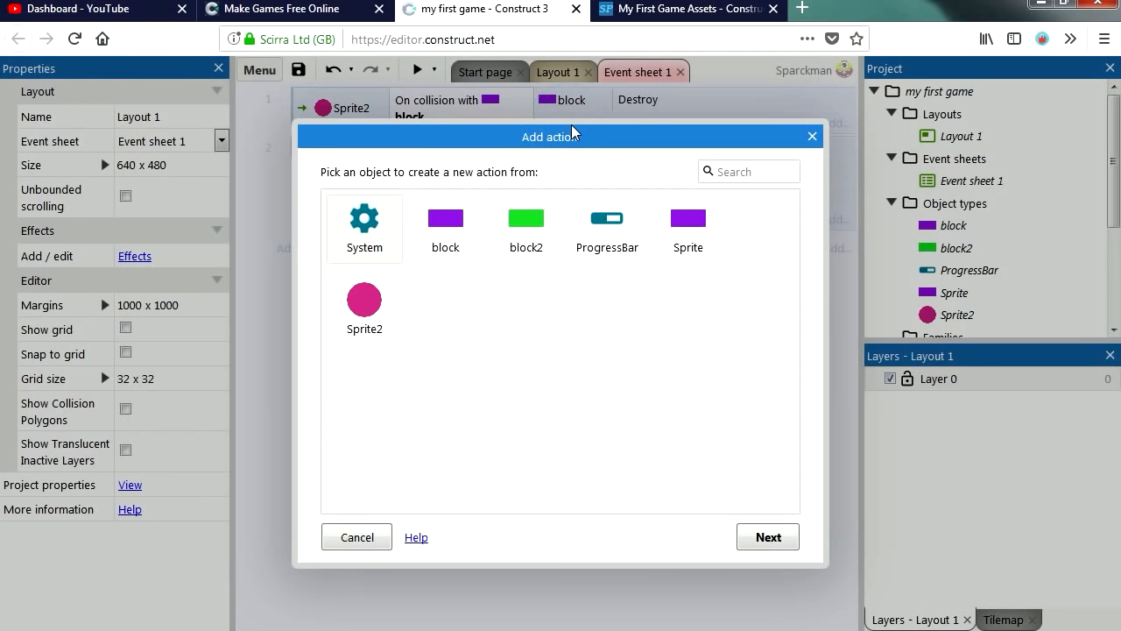
double_click(618, 238)
double_click(419, 354)
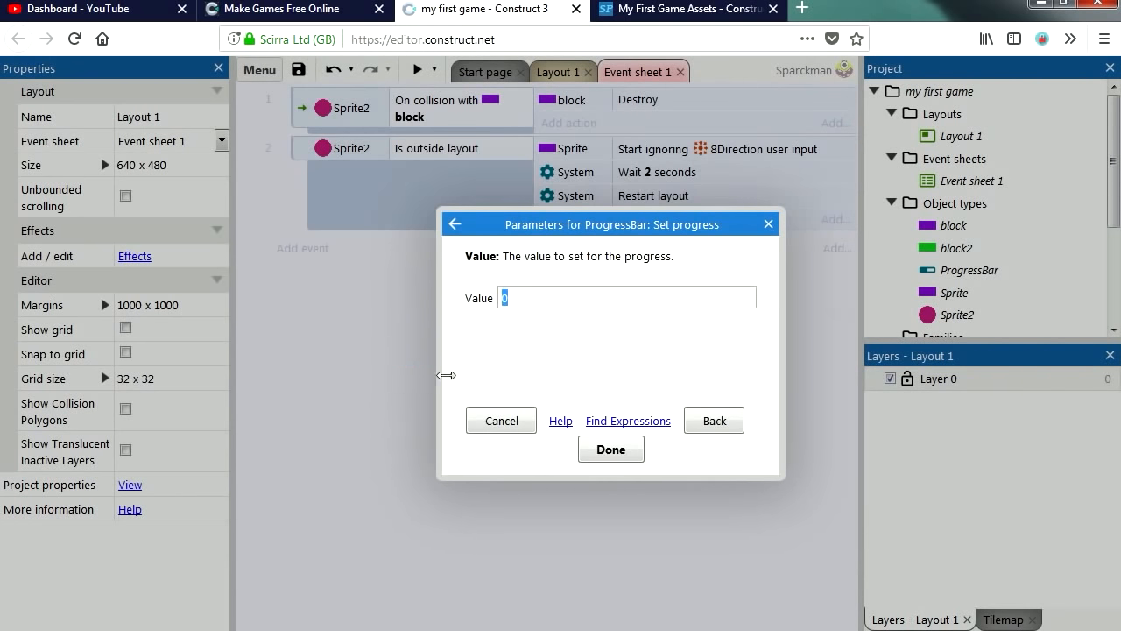
click(628, 423)
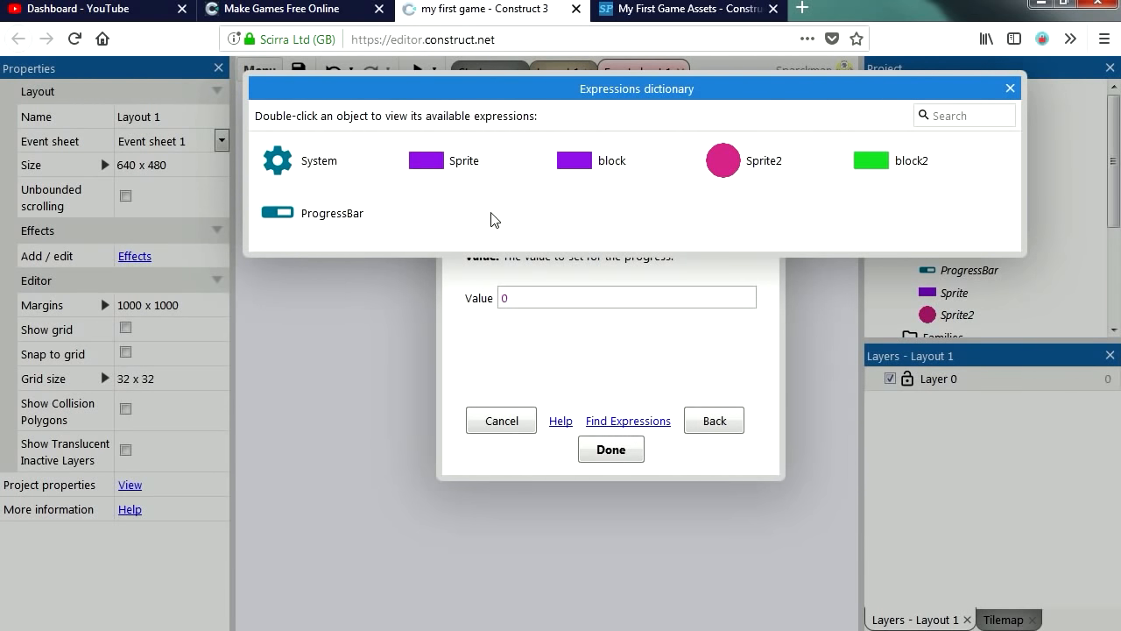
double_click(346, 226)
drag(504, 255, 517, 537)
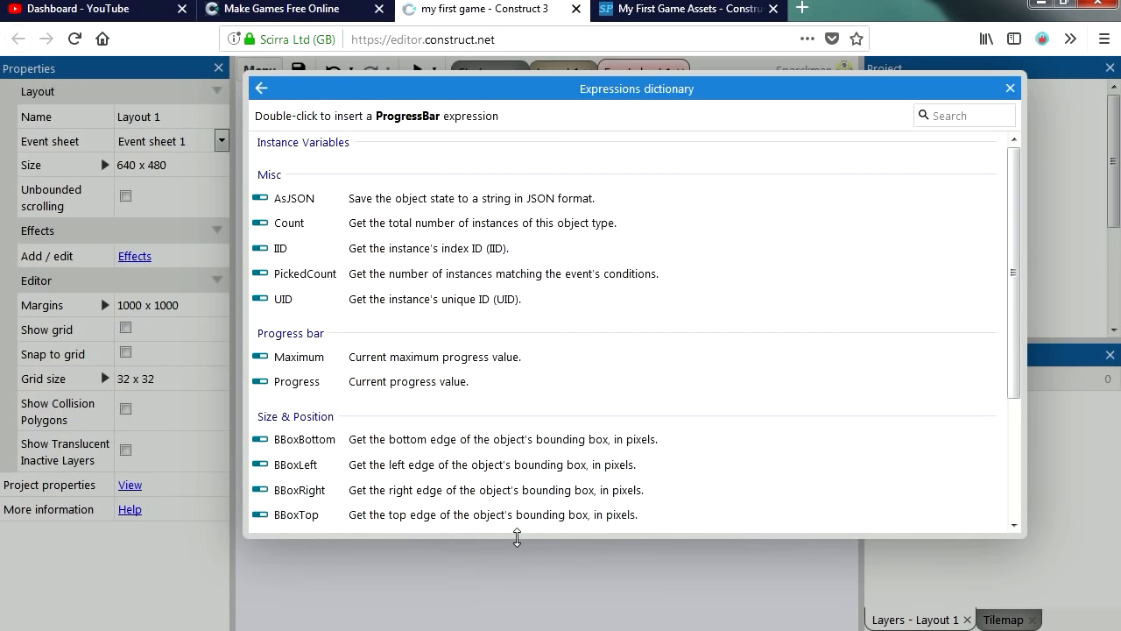
click(437, 385)
click(1009, 90)
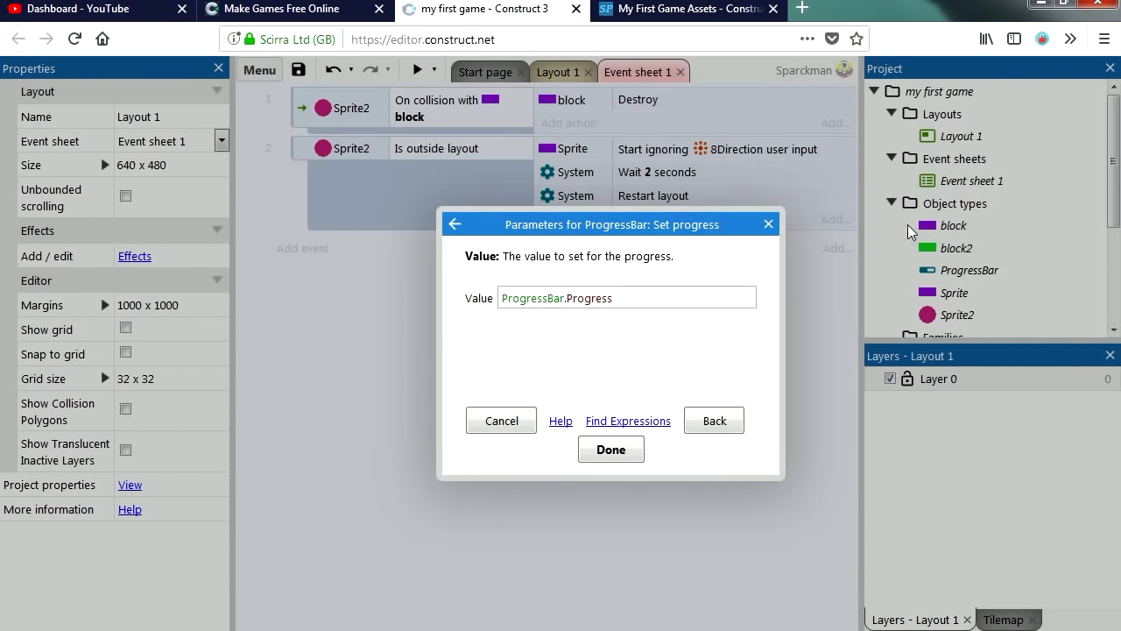
click(663, 296)
click(664, 298)
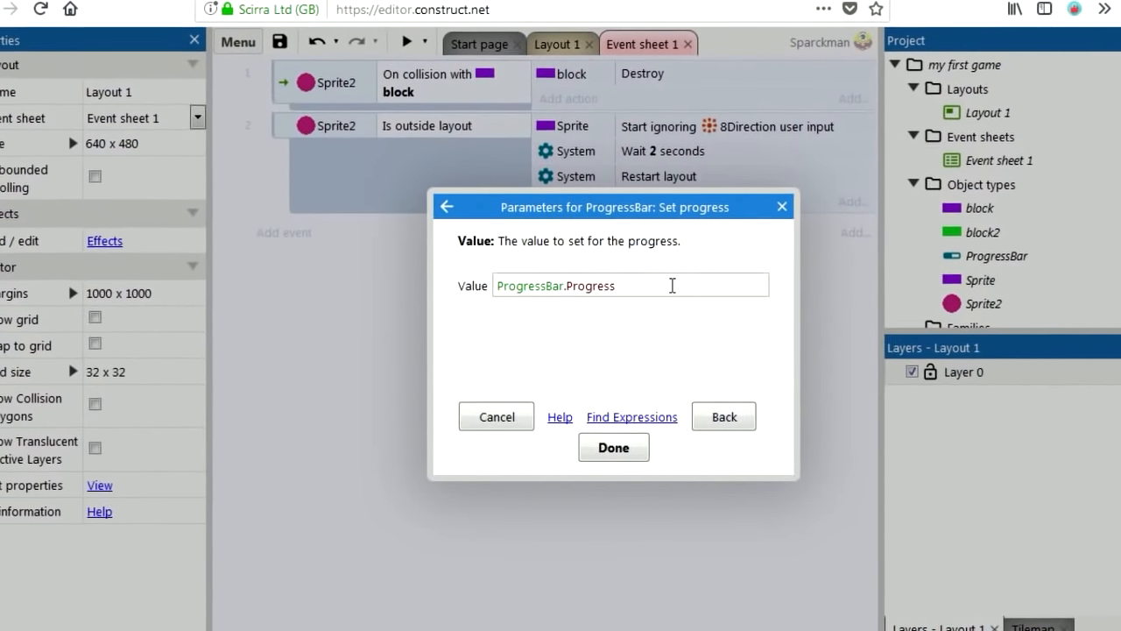
text(- 1)
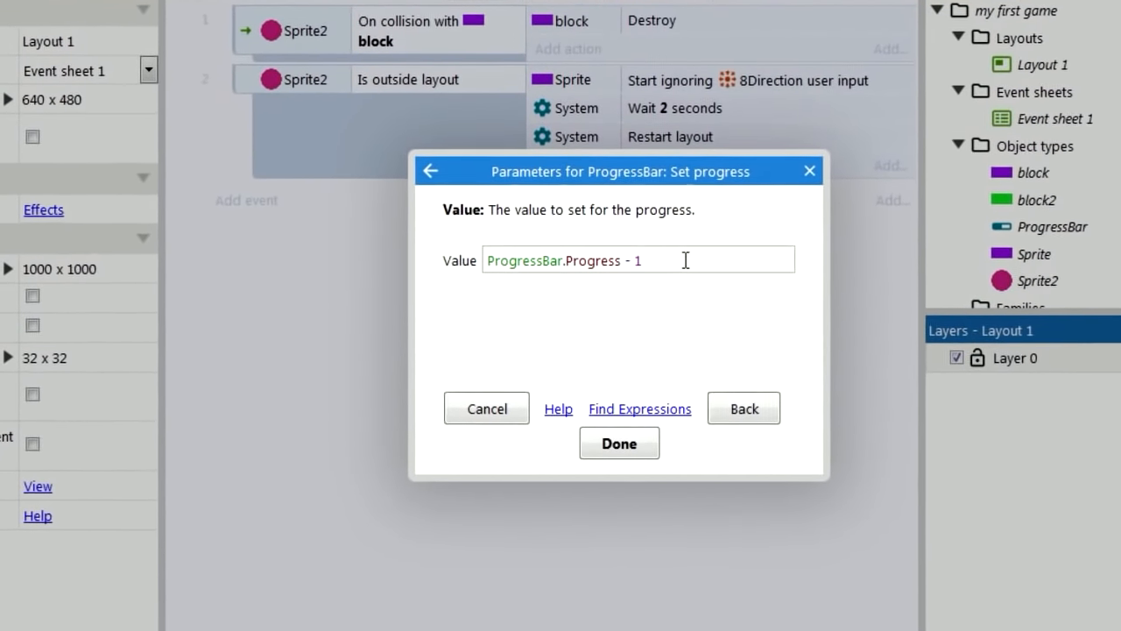
click(650, 441)
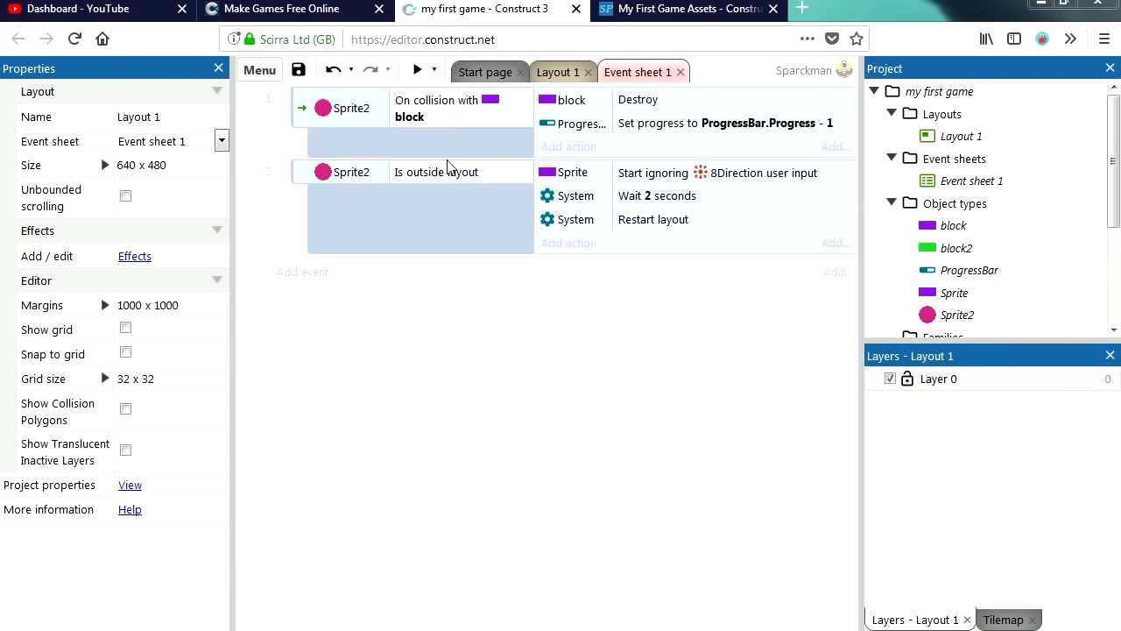
Preview the game and move the player back and forth to test the progress bar as blocks are destroyed
key(F5)
key(Left)
key(Right)
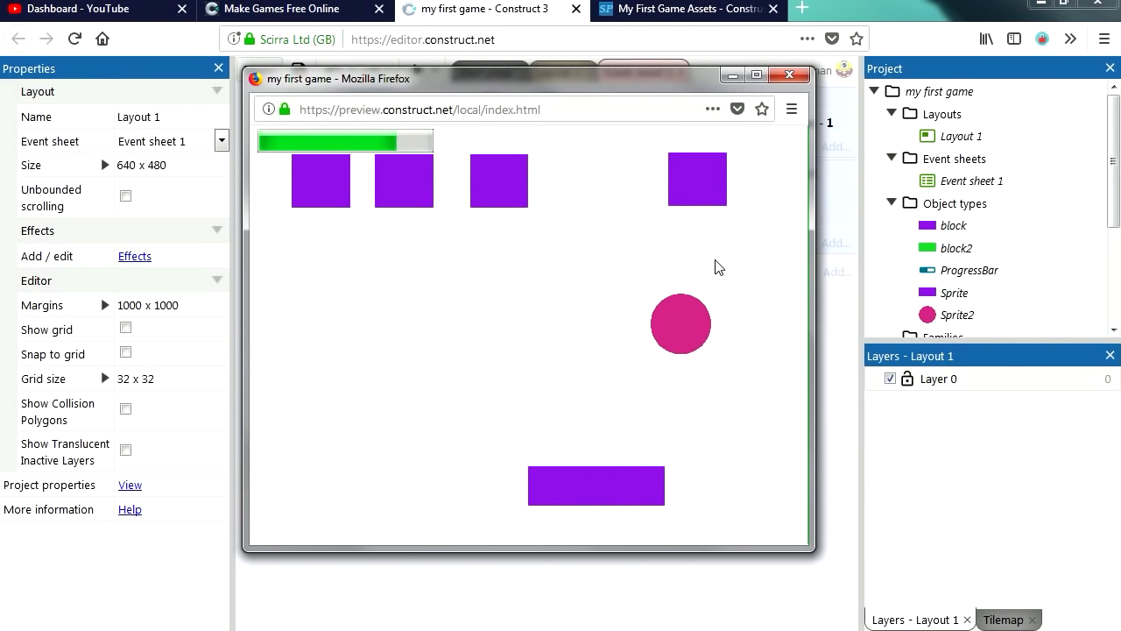
key(Left)
key(Right)
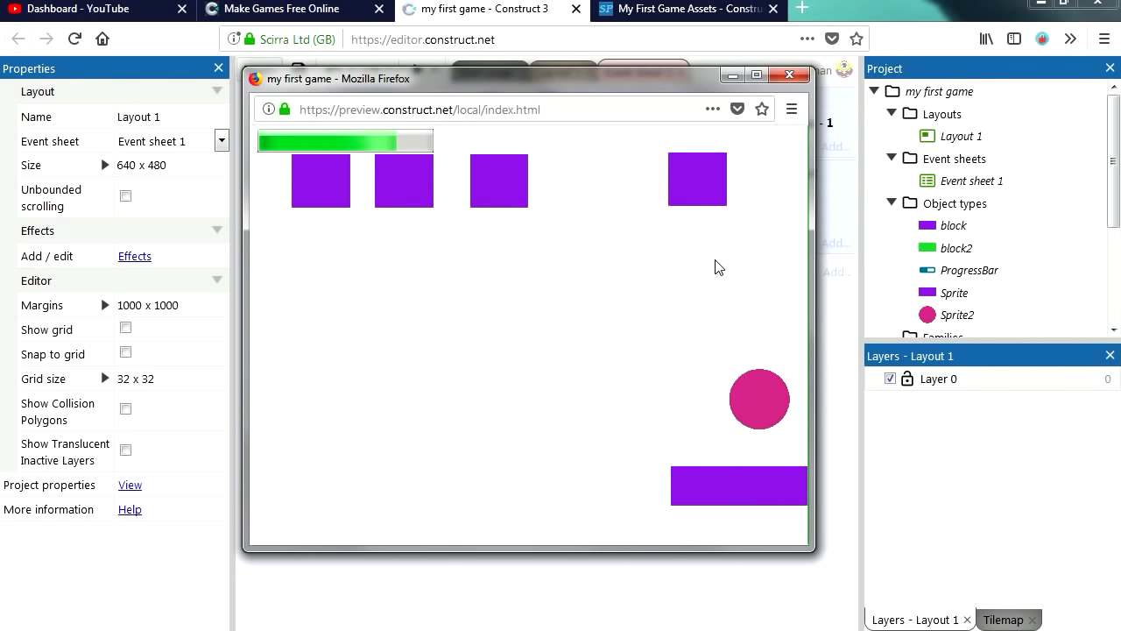
key(Left)
key(Right)
key(Left)
Set the 8Direction max speed of the player Sprite in Layout 1 to 400
click(550, 474)
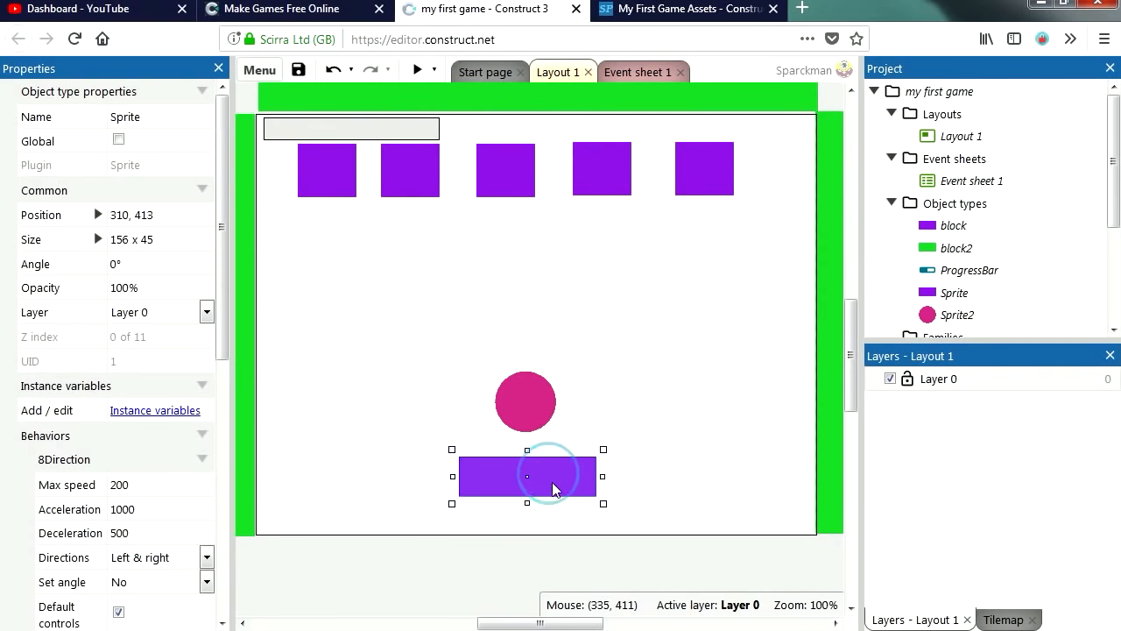
drag(224, 342, 228, 440)
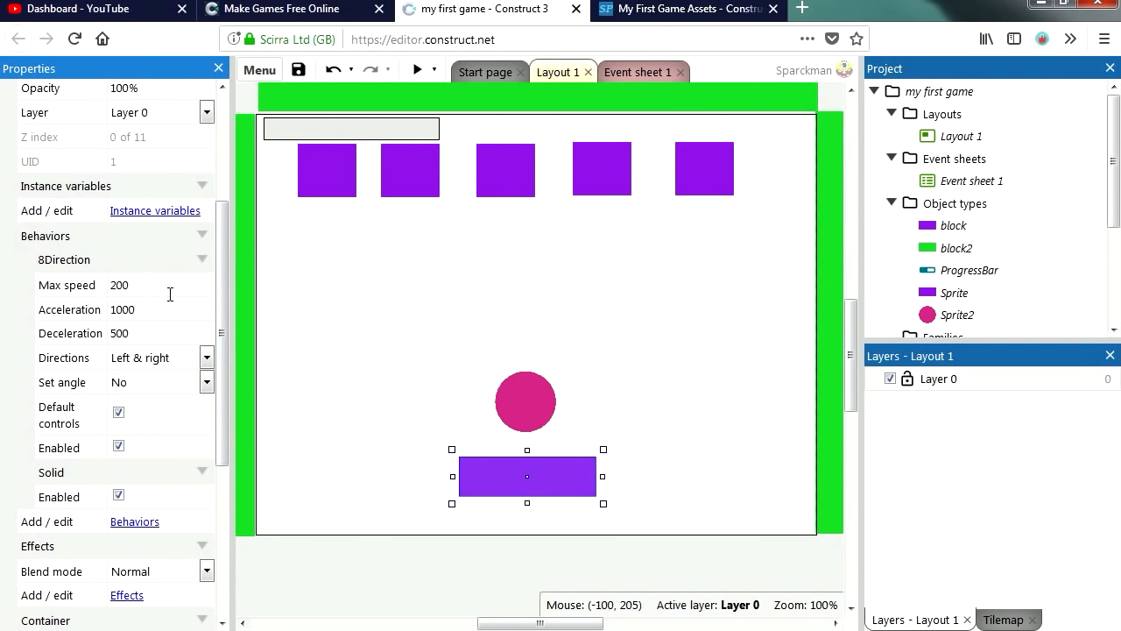
click(142, 289)
click(109, 290)
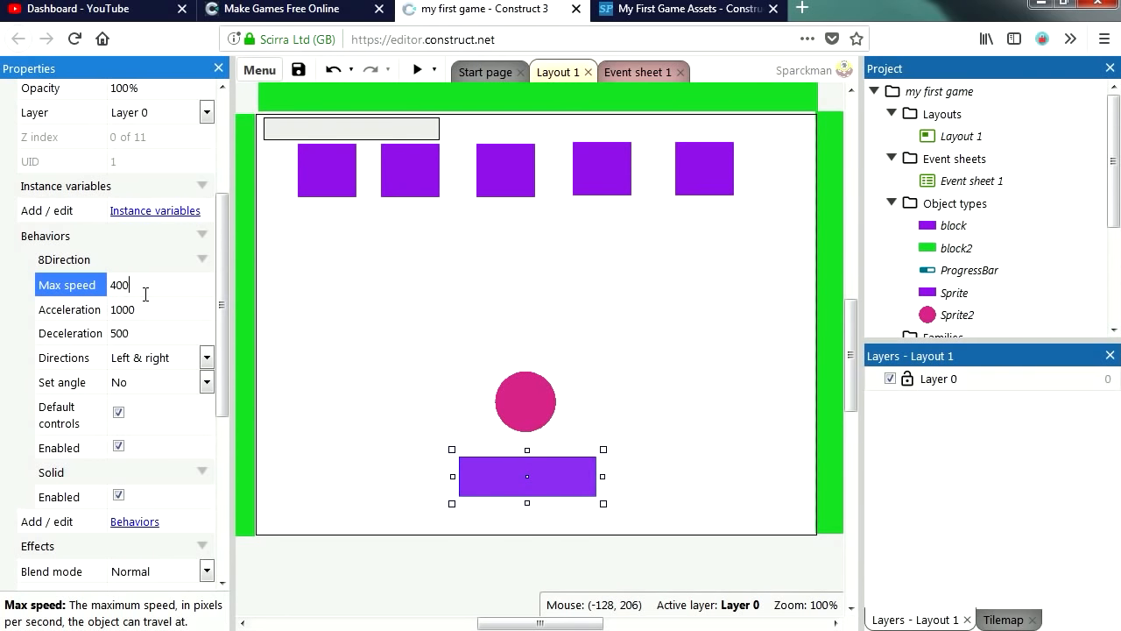
Preview the game, play until all blocks are destroyed to test the player speed and progress bar, and close the preview
click(418, 69)
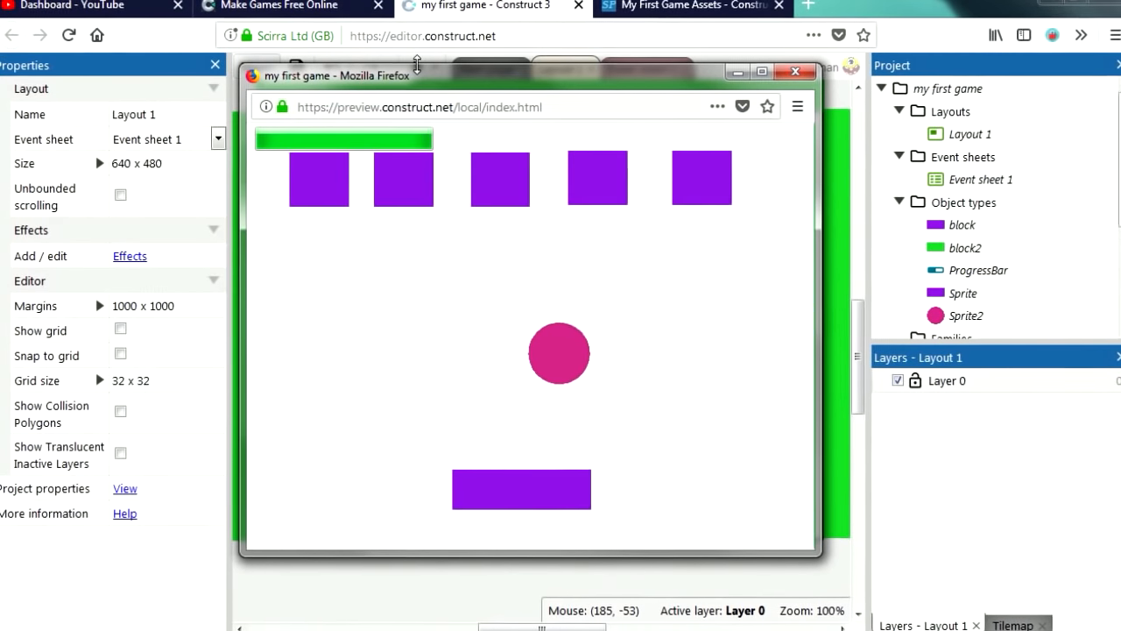
key(Left)
key(Right)
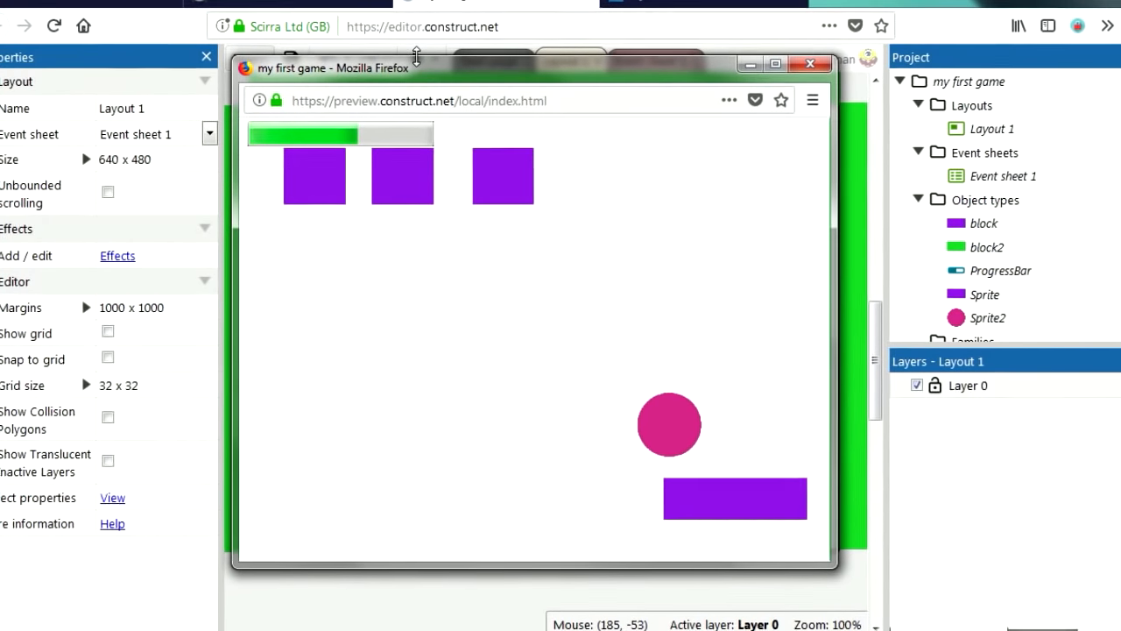
key(Left)
key(Right)
key(Left)
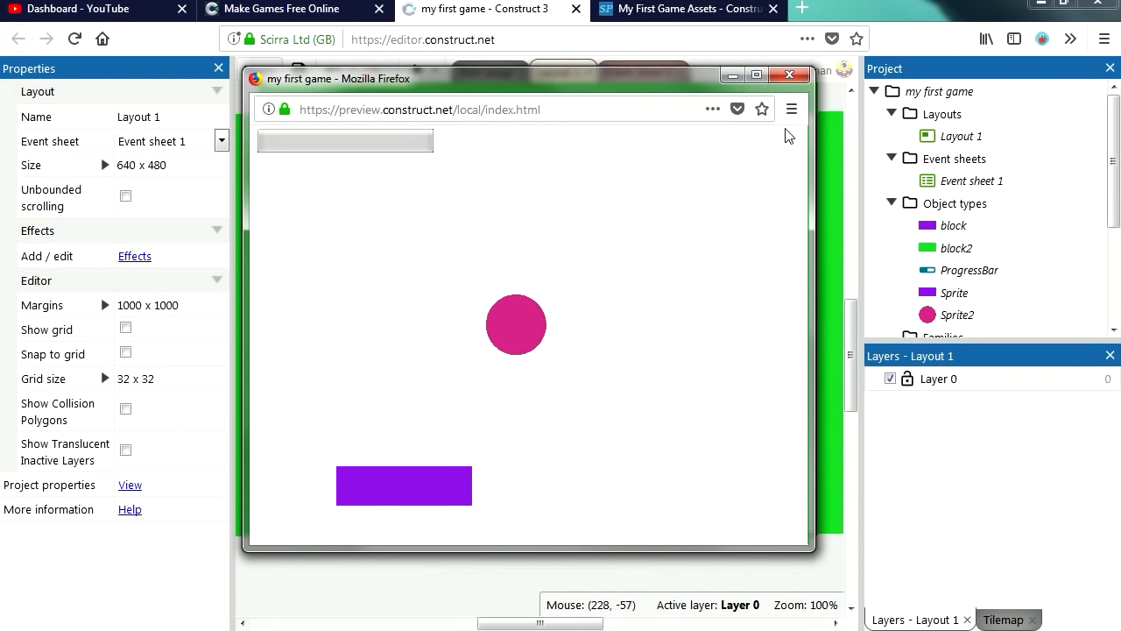
click(790, 75)
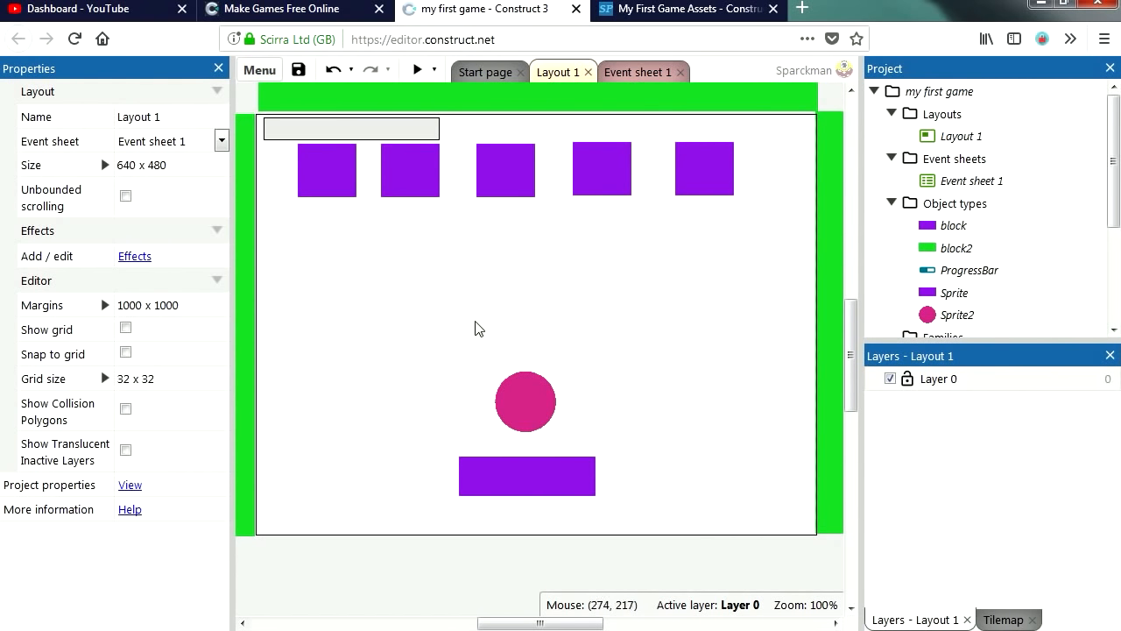
Add an event to Event sheet 1 with the ProgressBar Compare progress condition set to Equal to 0
click(643, 76)
click(308, 273)
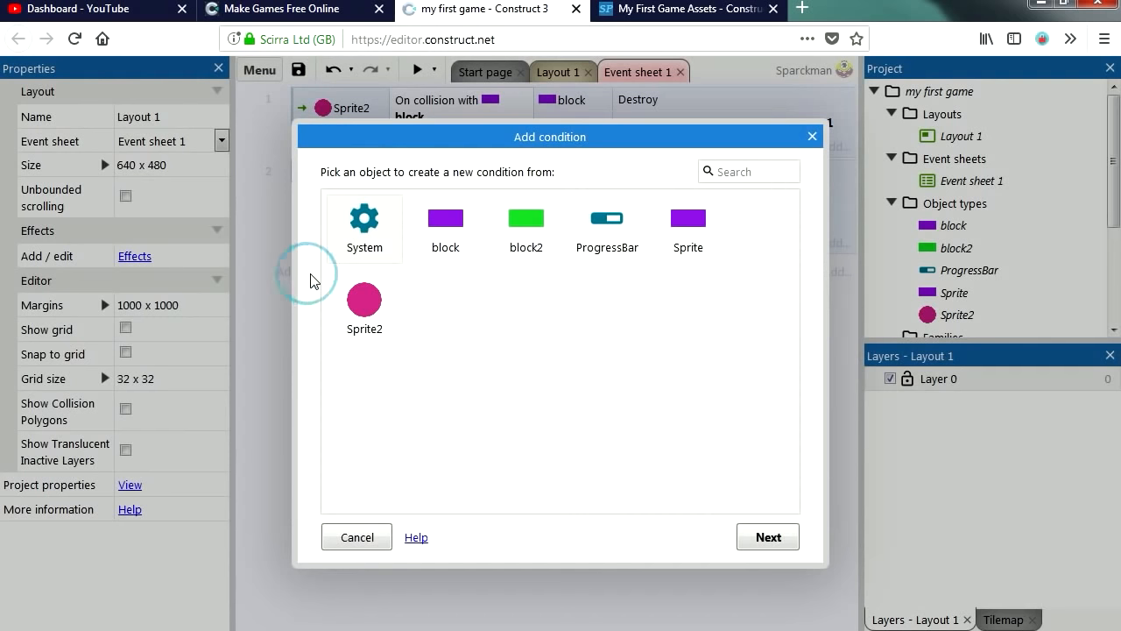
double_click(620, 249)
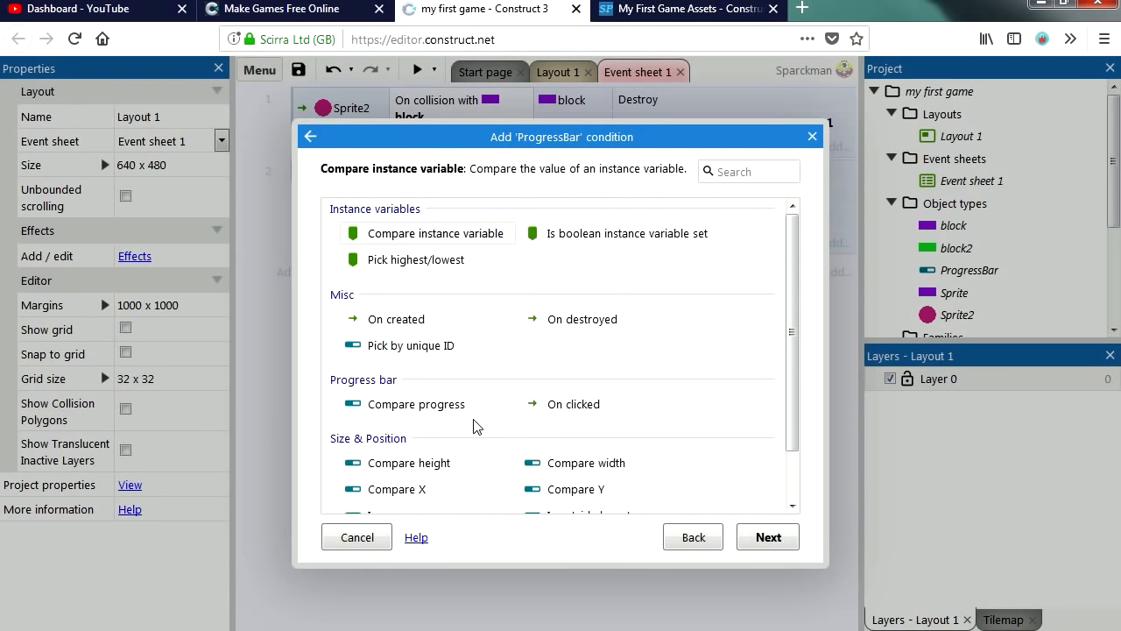
scroll(462, 376, down, 1)
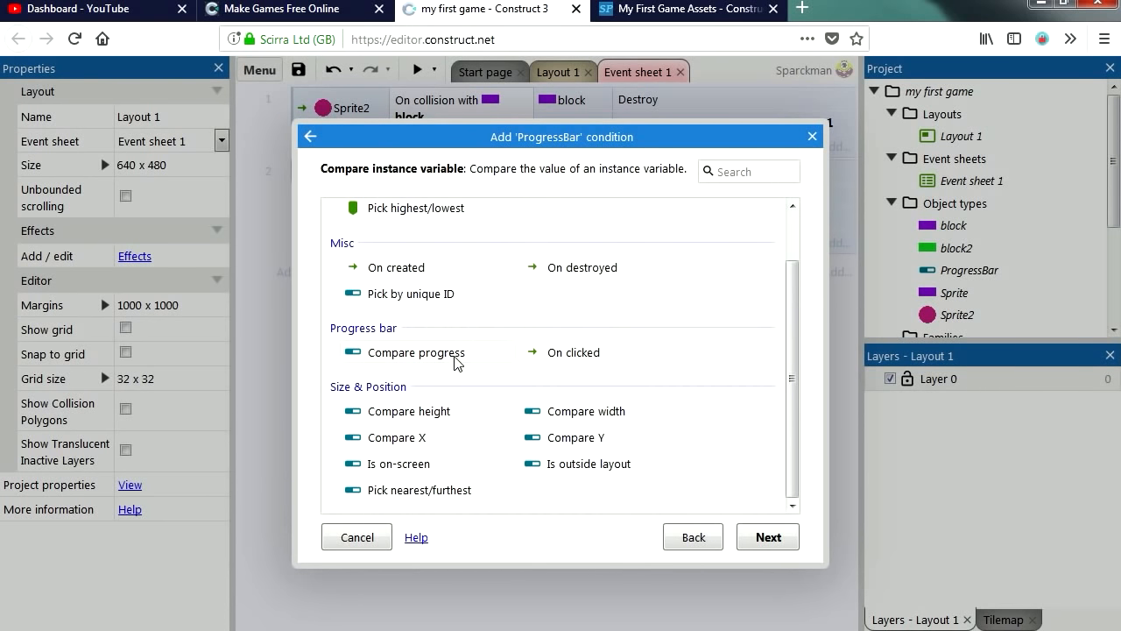
double_click(454, 360)
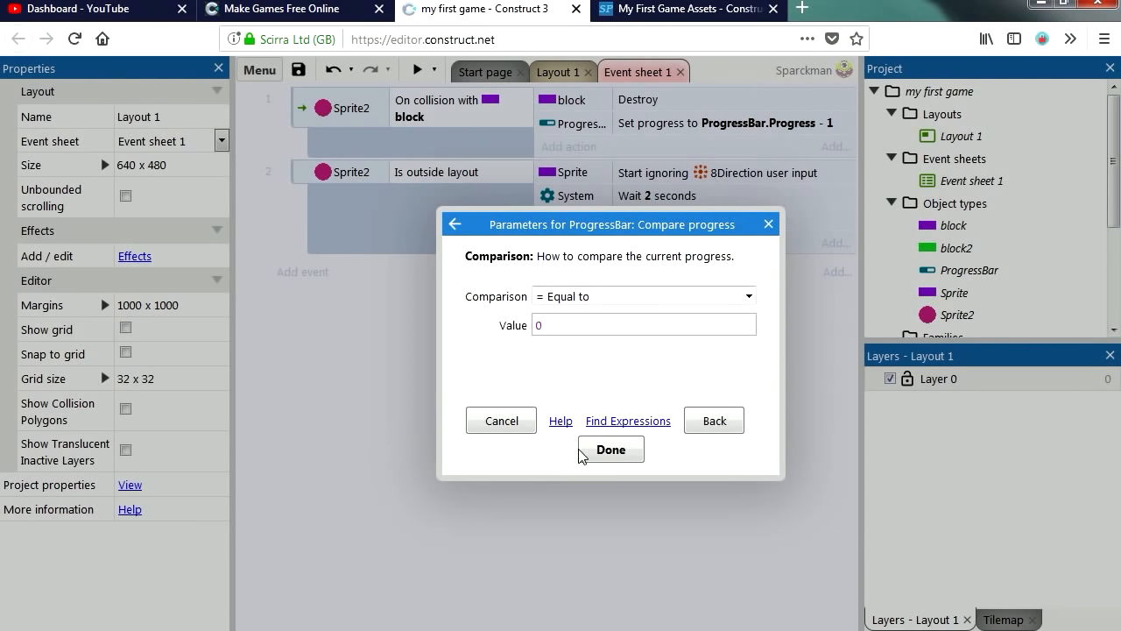
click(607, 451)
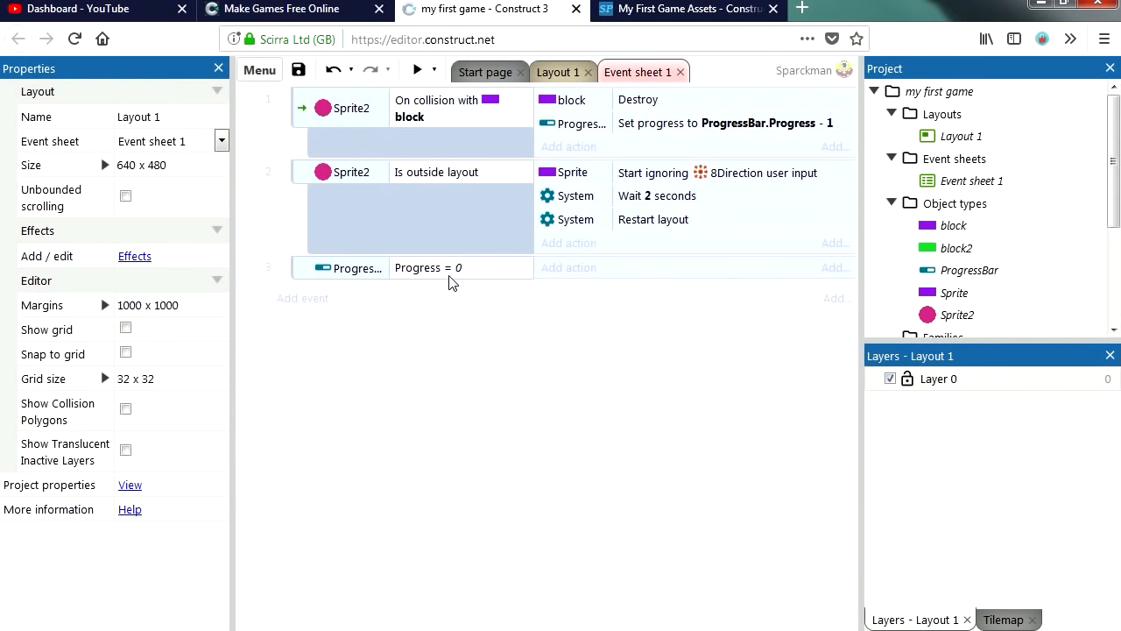
Insert a Text object in Layout 1 below the blocks at about 83, 152 and enlarge it to about 490 x 95
click(563, 71)
right_click(465, 349)
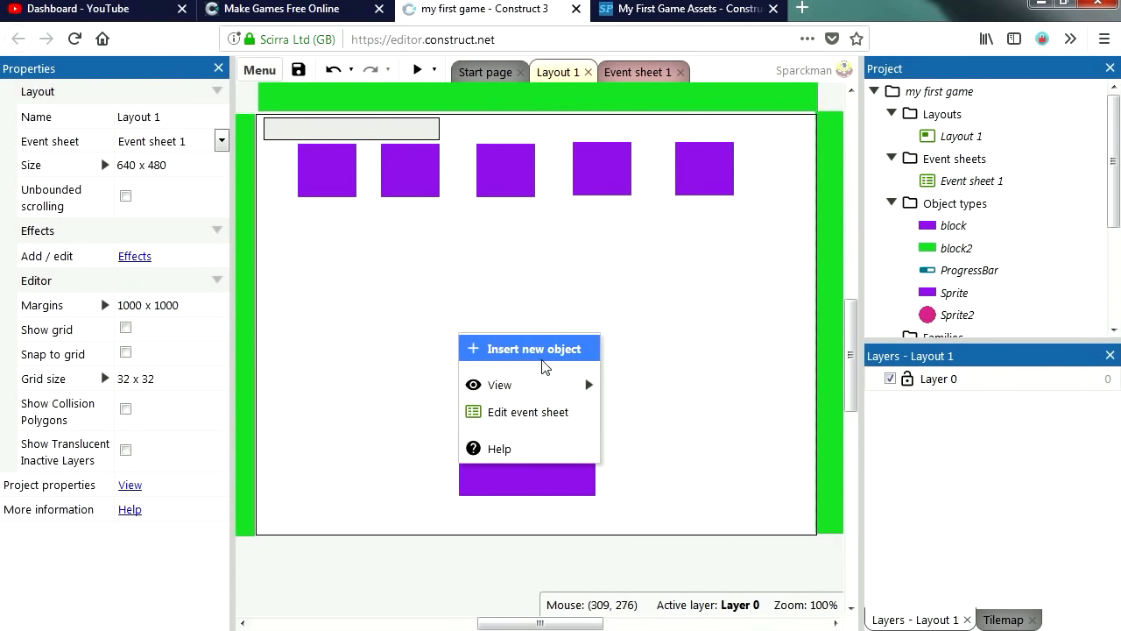
click(543, 350)
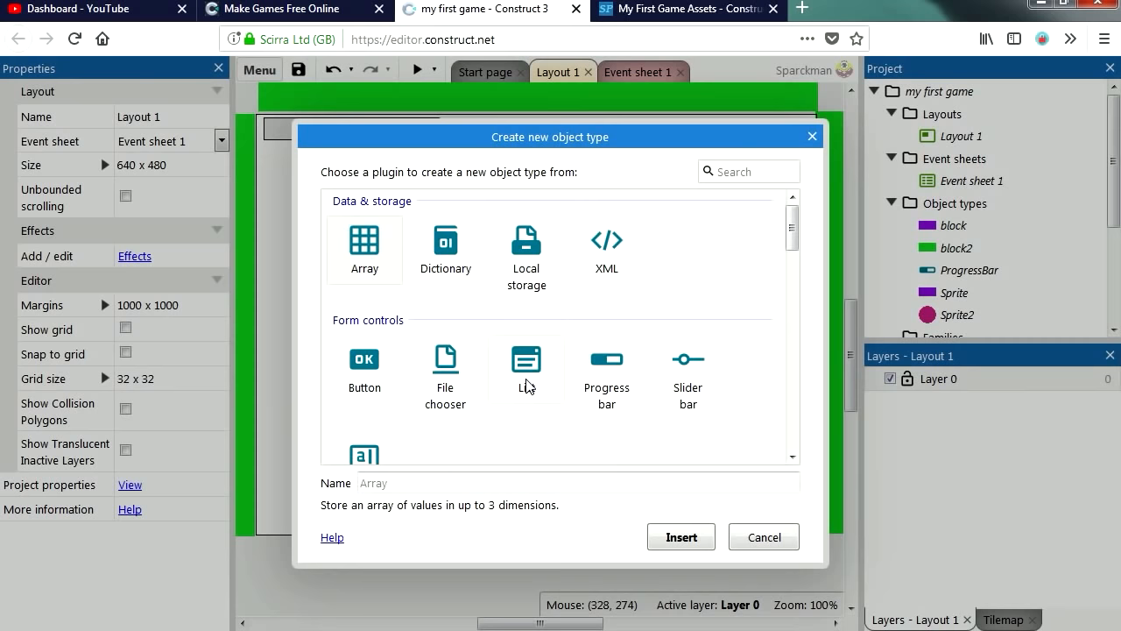
click(527, 386)
scroll(521, 398, down, 5)
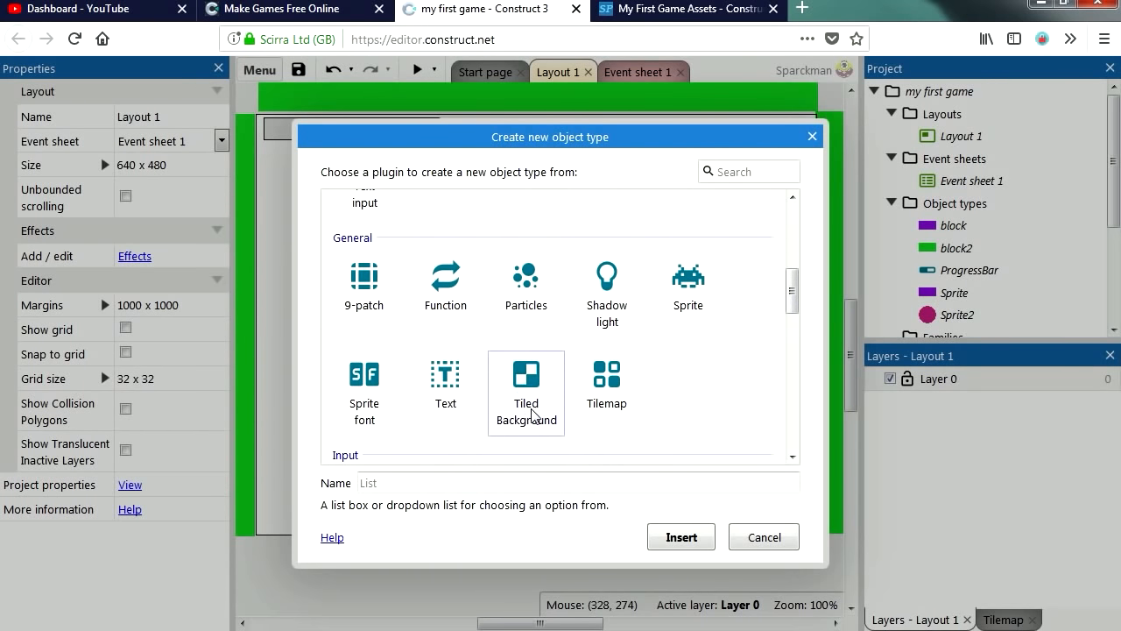
double_click(442, 390)
click(381, 268)
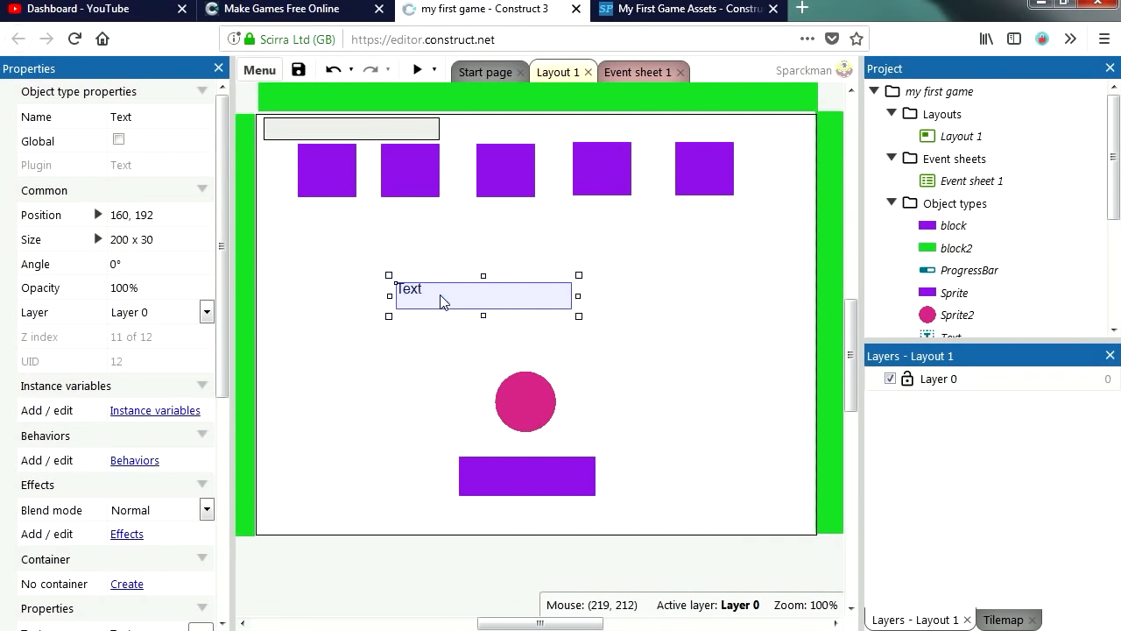
drag(442, 300, 377, 266)
drag(511, 279, 764, 339)
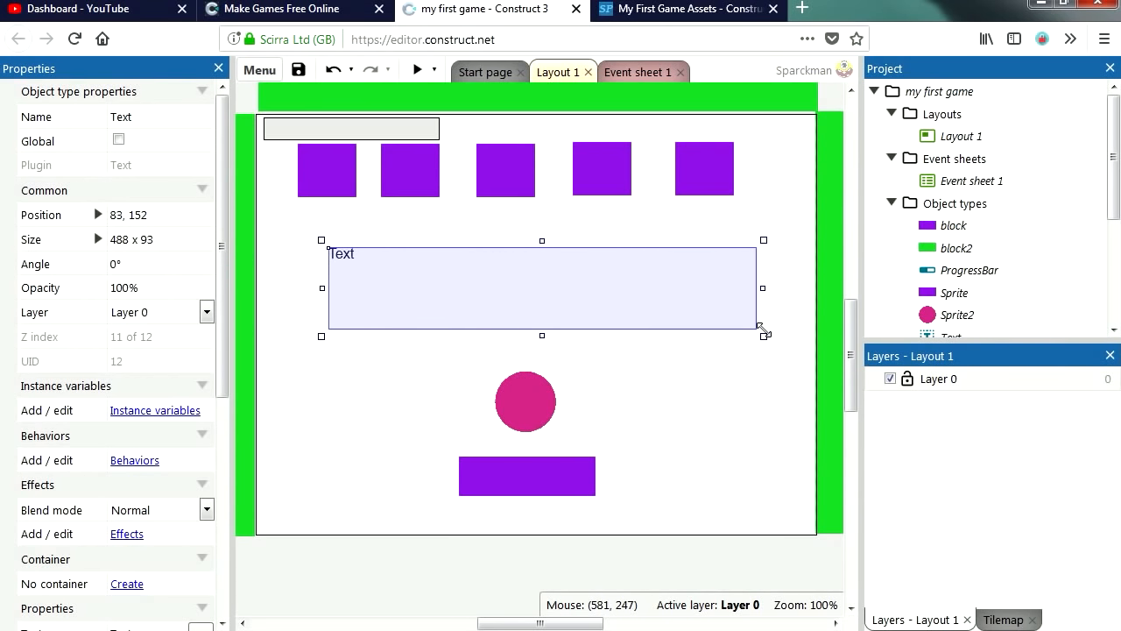
Set the Text object's font size to 40 and its text to "Level Complete"
drag(228, 366, 225, 522)
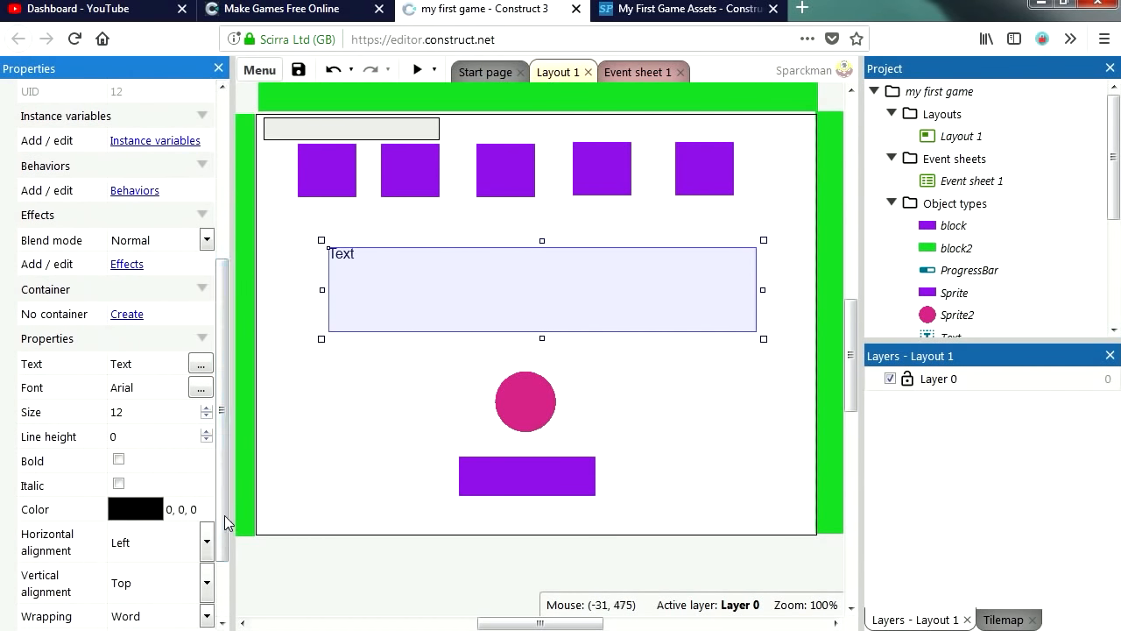
click(162, 408)
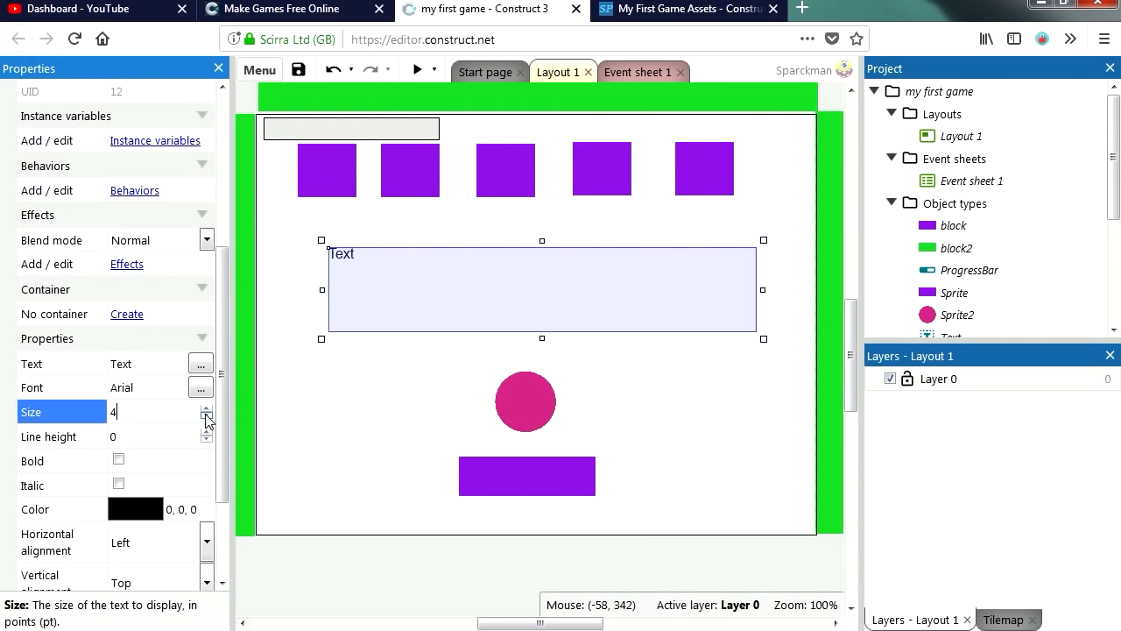
click(158, 386)
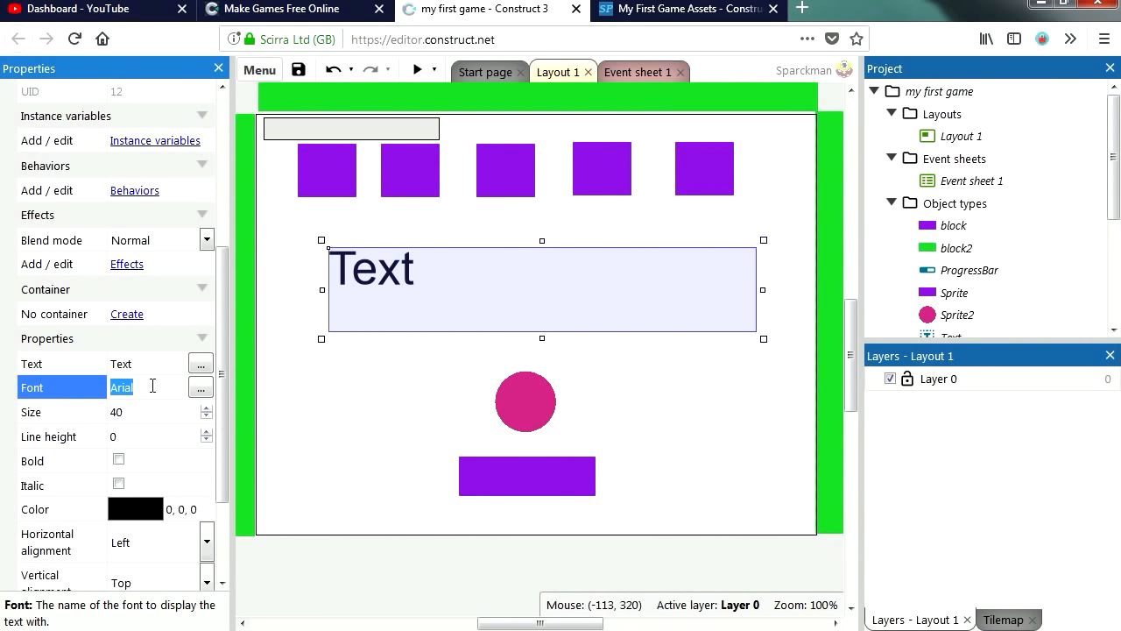
click(150, 365)
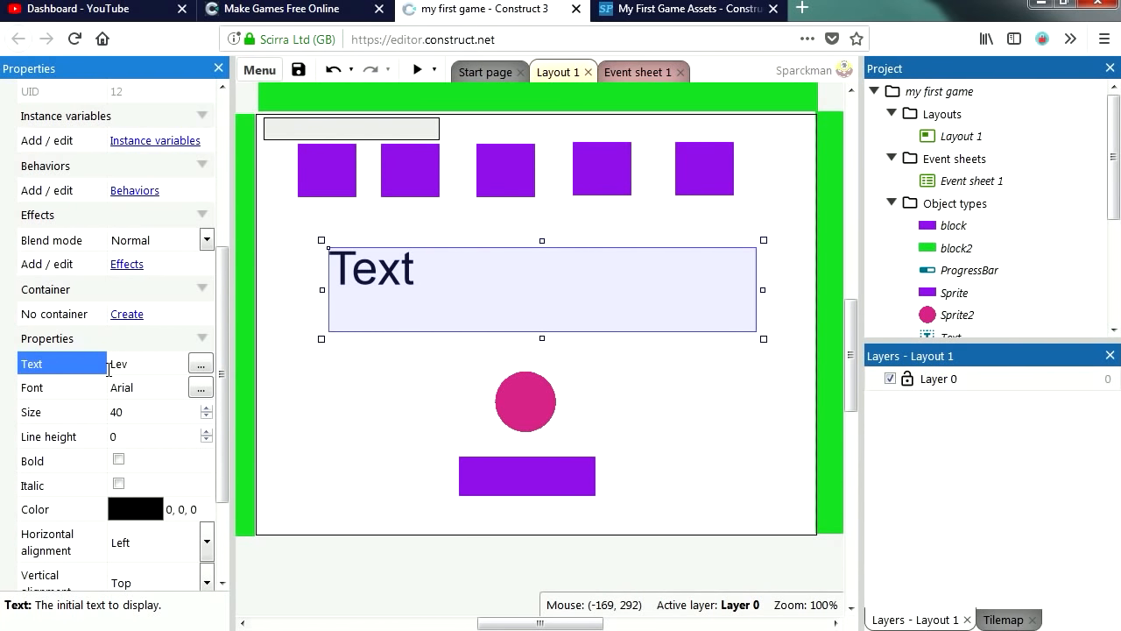
text(Level Complete)
key(Tab)
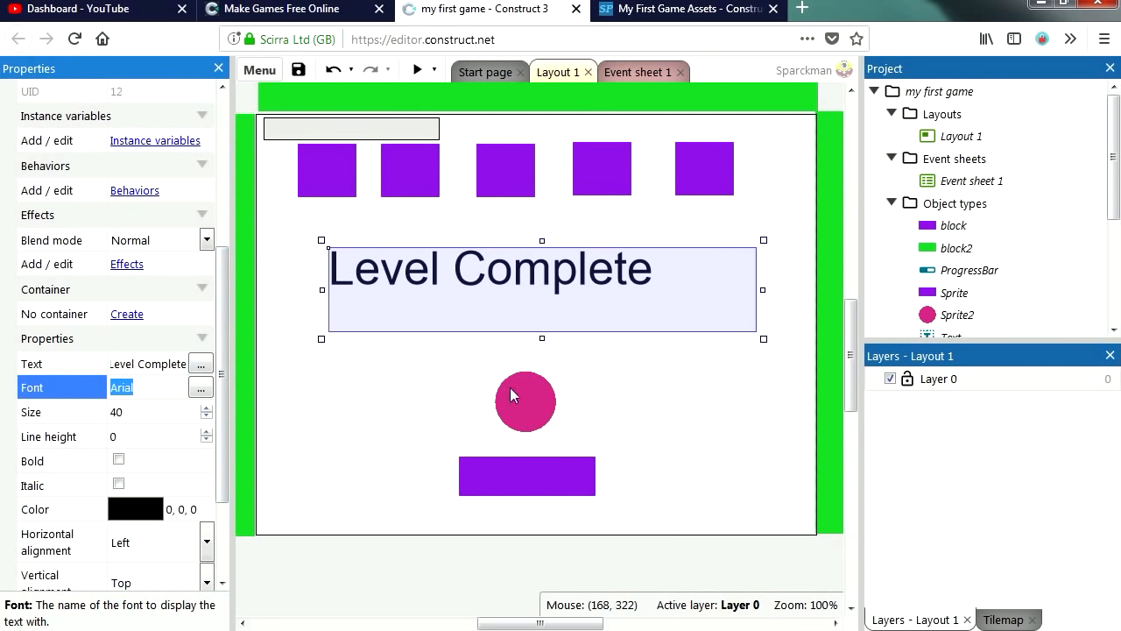
Set the Level Complete text's horizontal alignment to Center and deselect it
scroll(211, 424, down, 3)
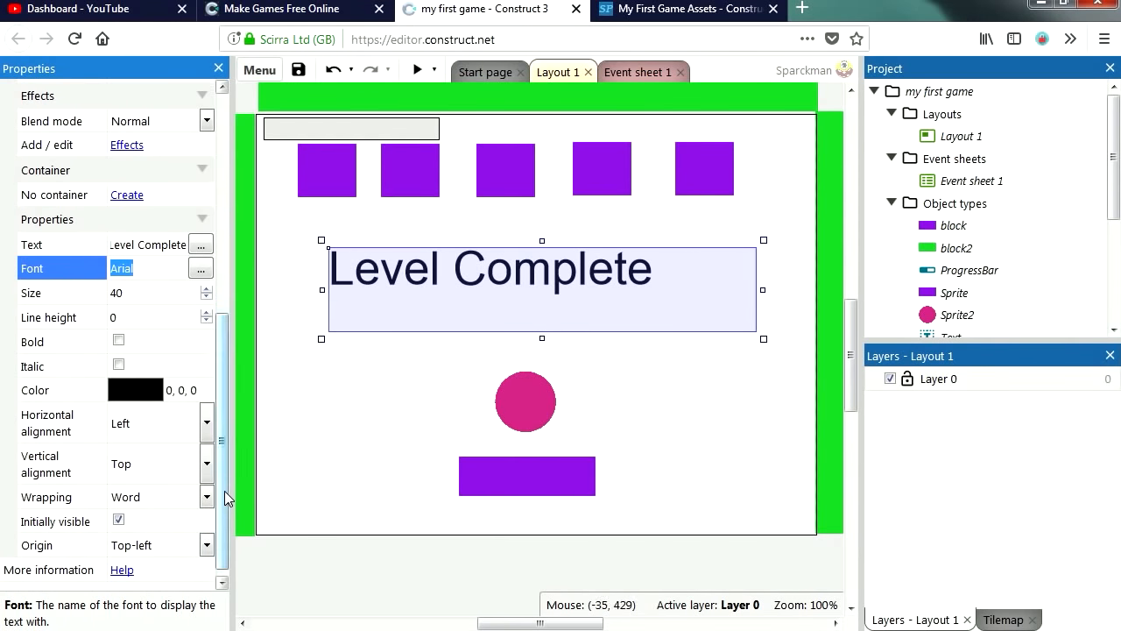
click(207, 424)
click(163, 471)
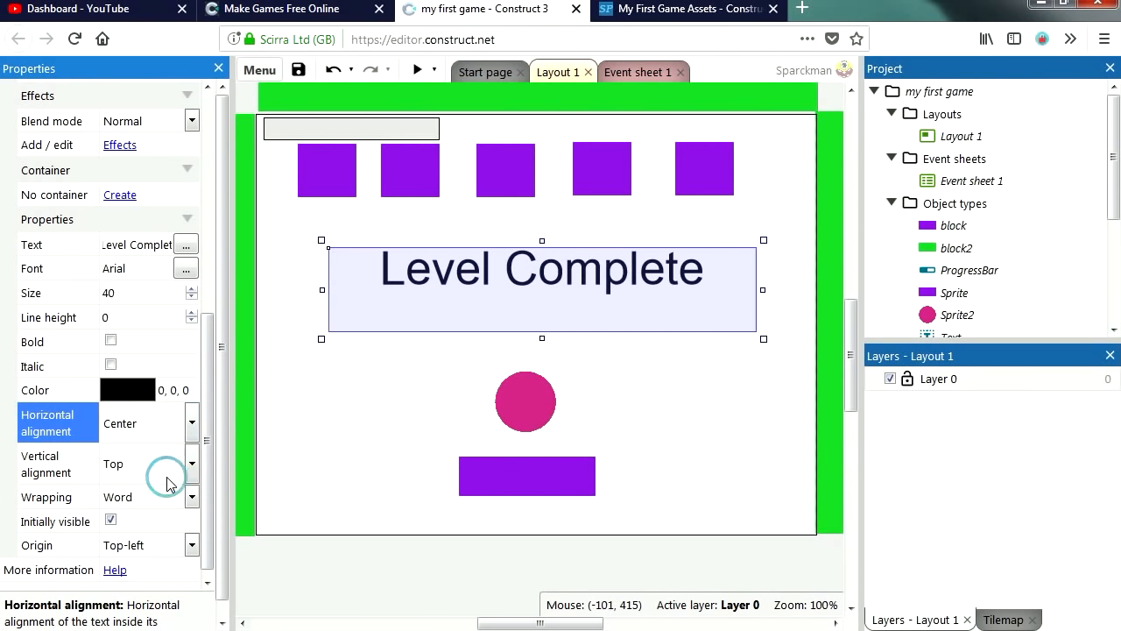
click(438, 354)
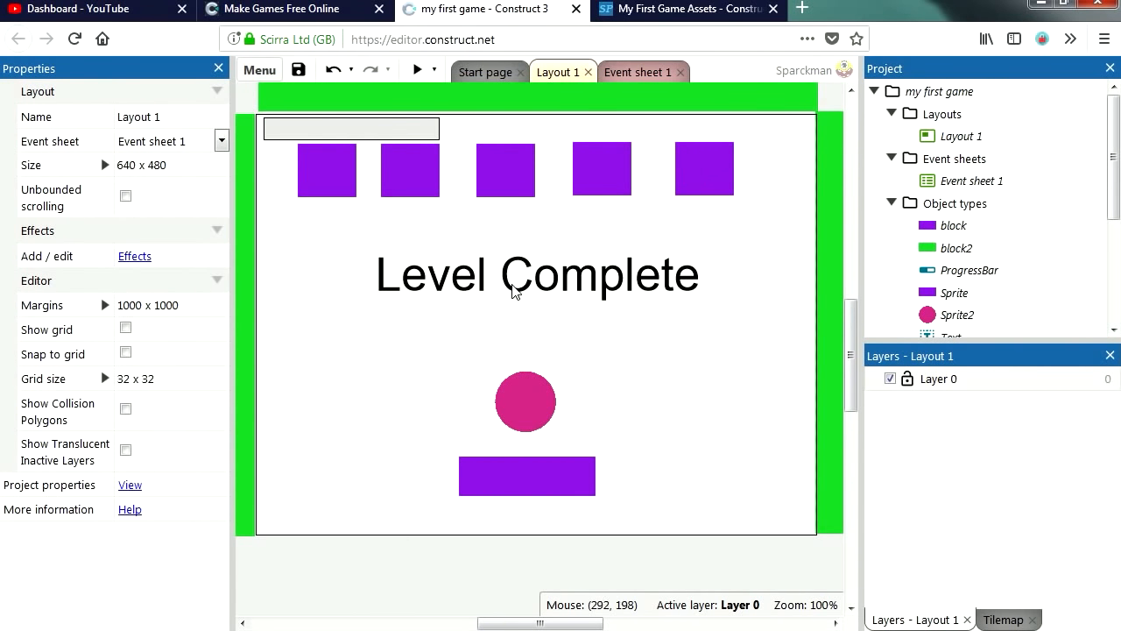
Add a new event to Event sheet 1 with the System condition On start of layout
click(625, 72)
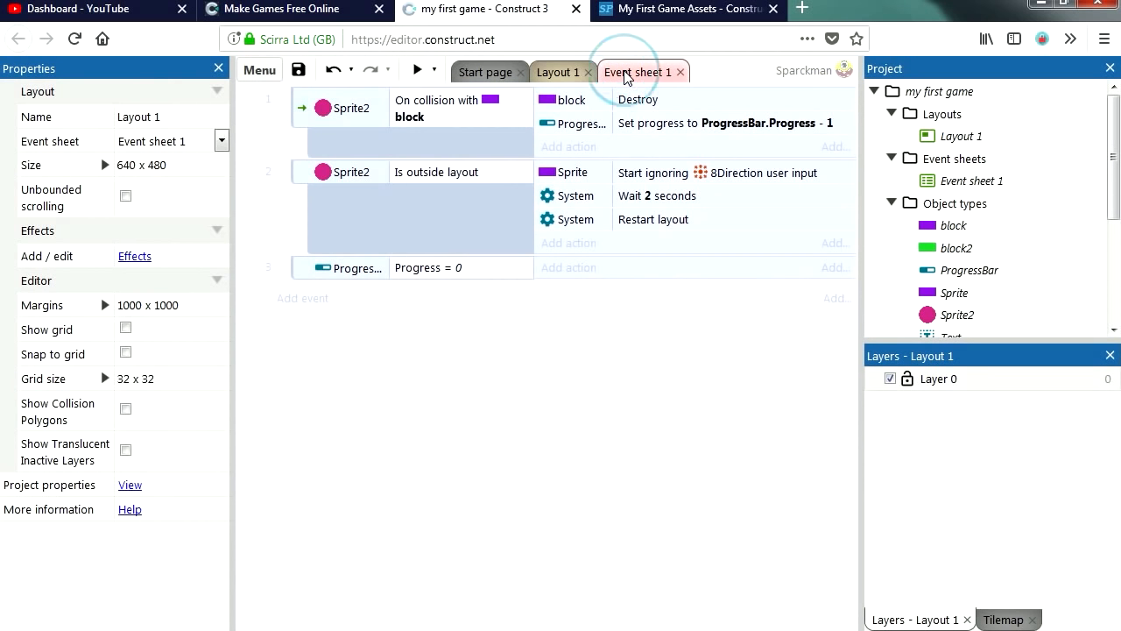
click(300, 298)
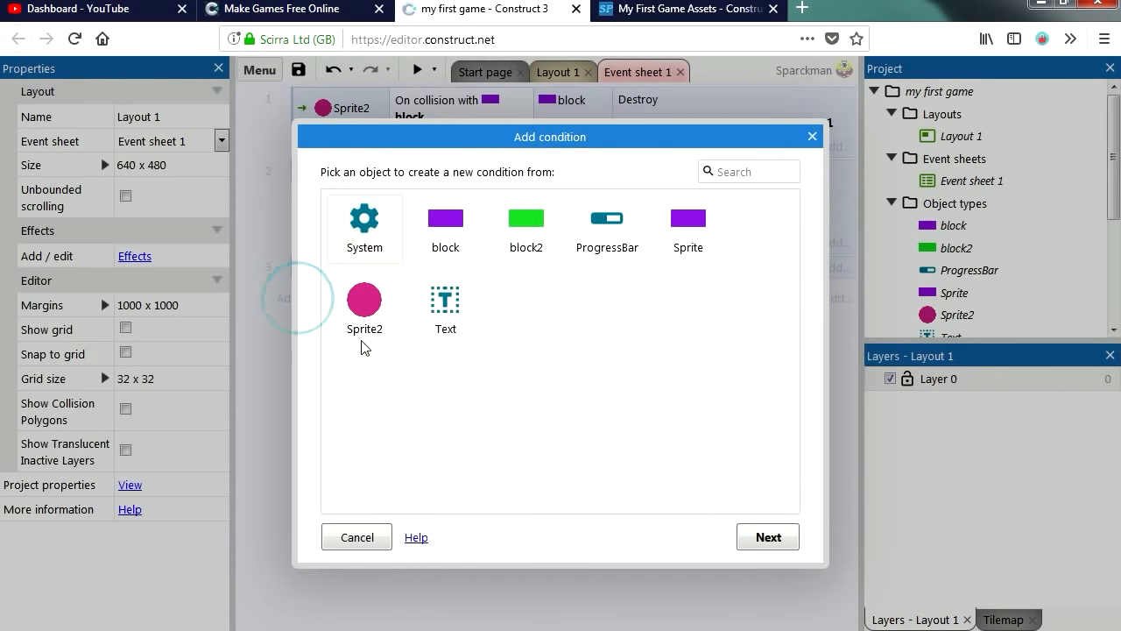
double_click(366, 238)
scroll(415, 461, down, 10)
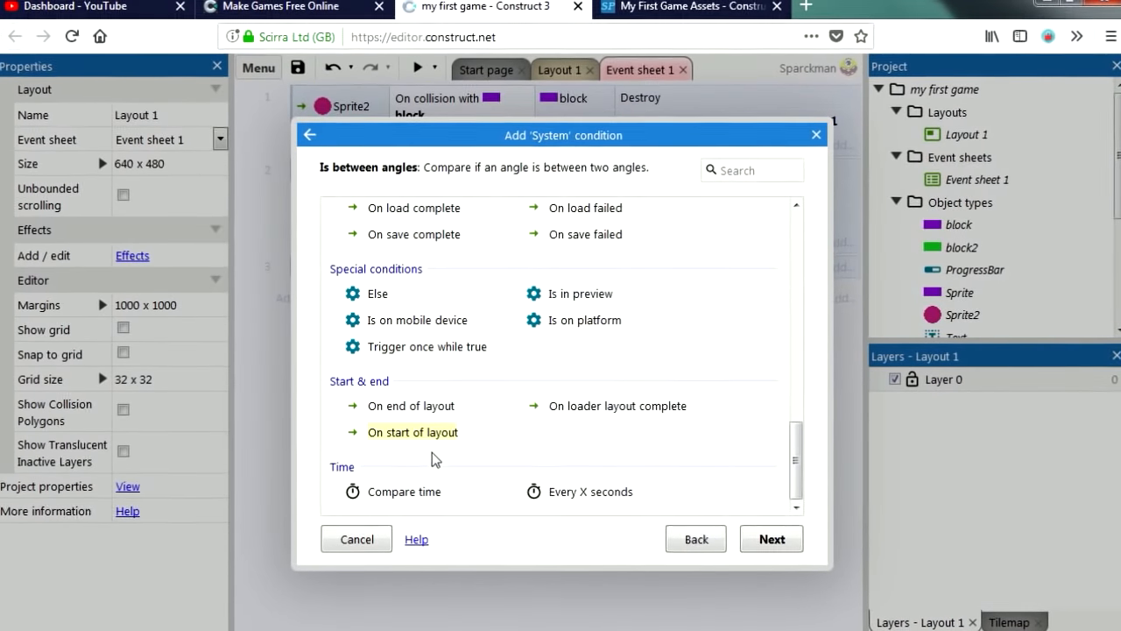
double_click(437, 441)
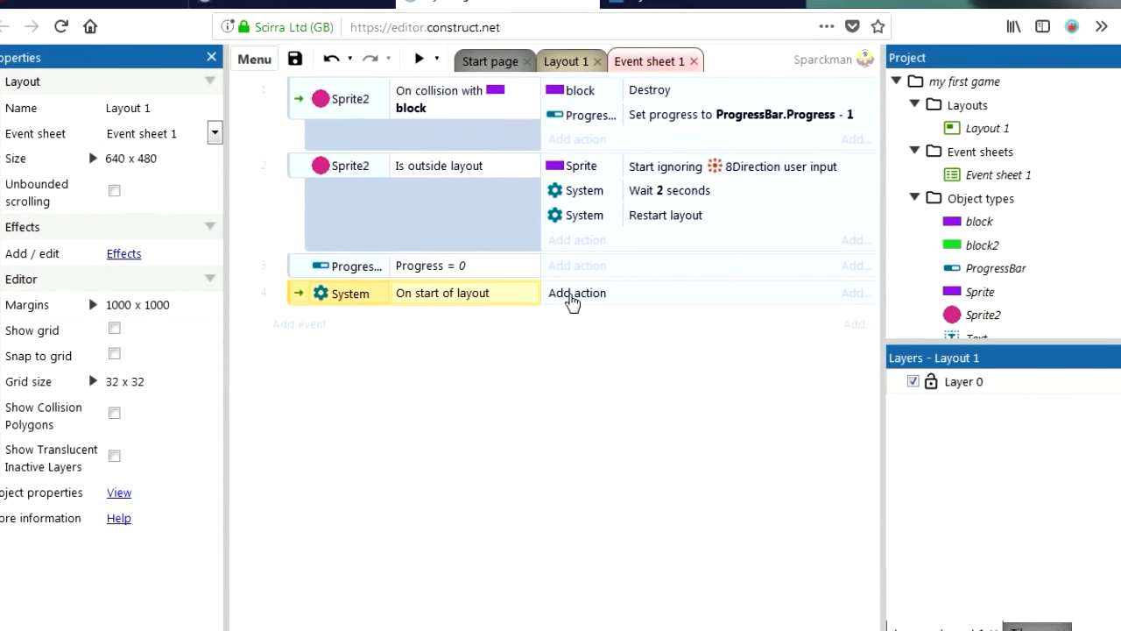
Add a Text Set opacity action with value 0 to the On start of layout event
click(574, 294)
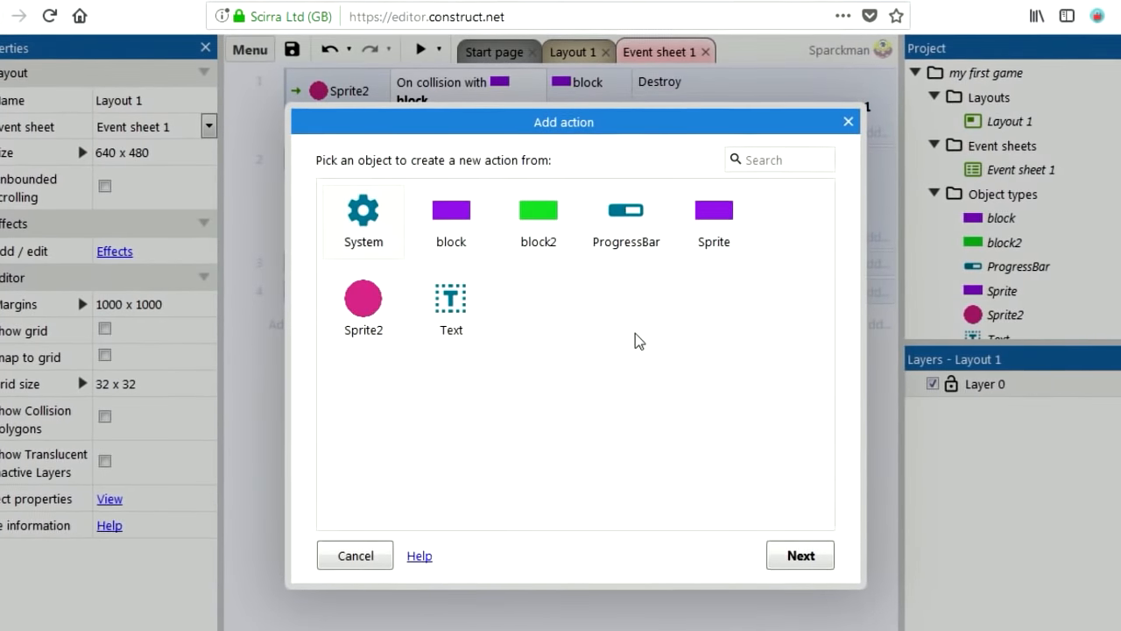
double_click(452, 302)
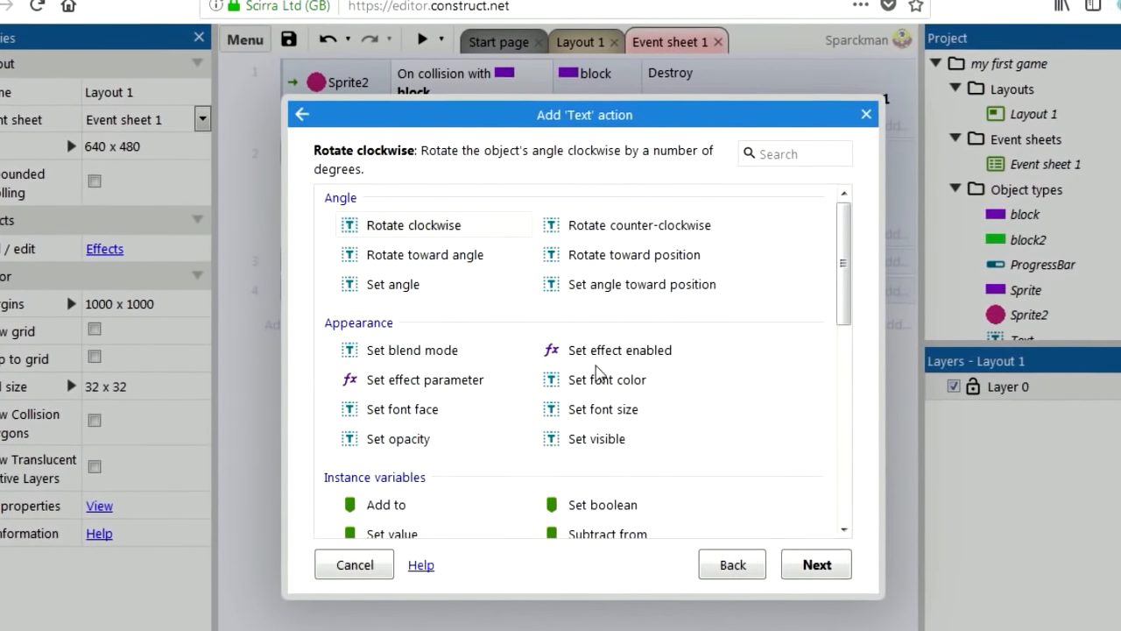
double_click(401, 441)
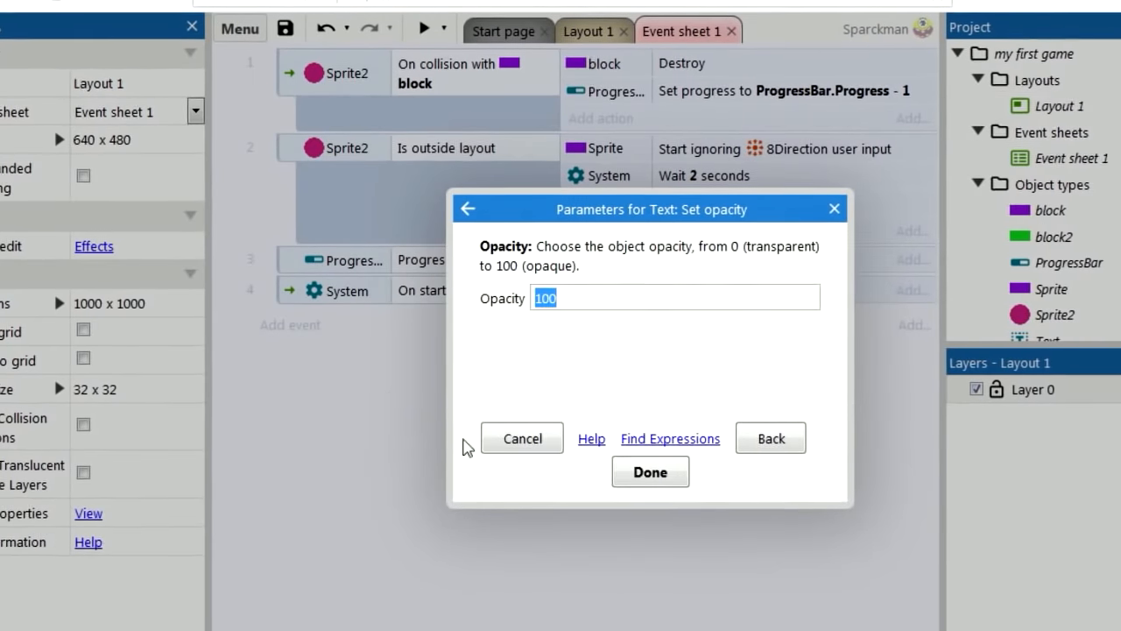
text(0)
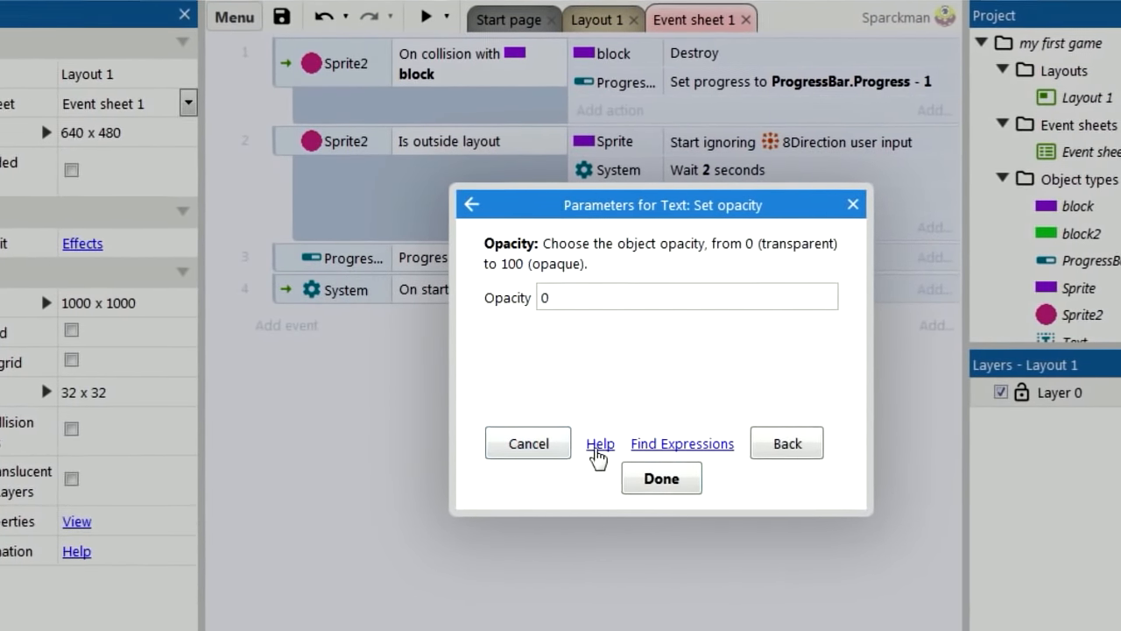
click(664, 481)
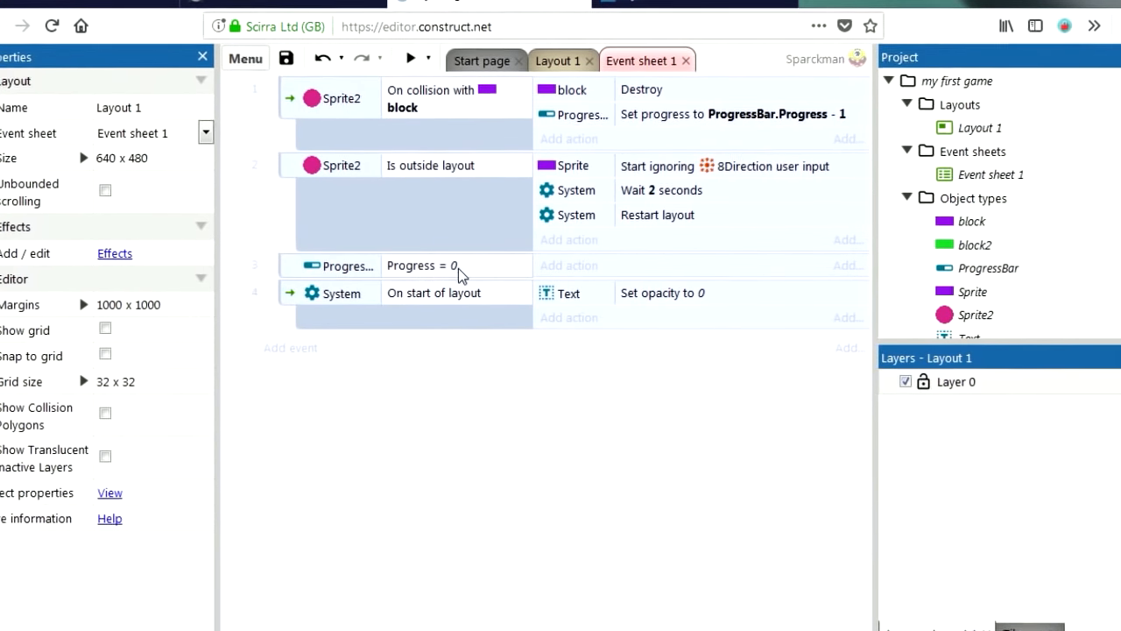
Add a Text Set opacity action with value 100 to the ProgressBar Progress = 0 event
click(563, 274)
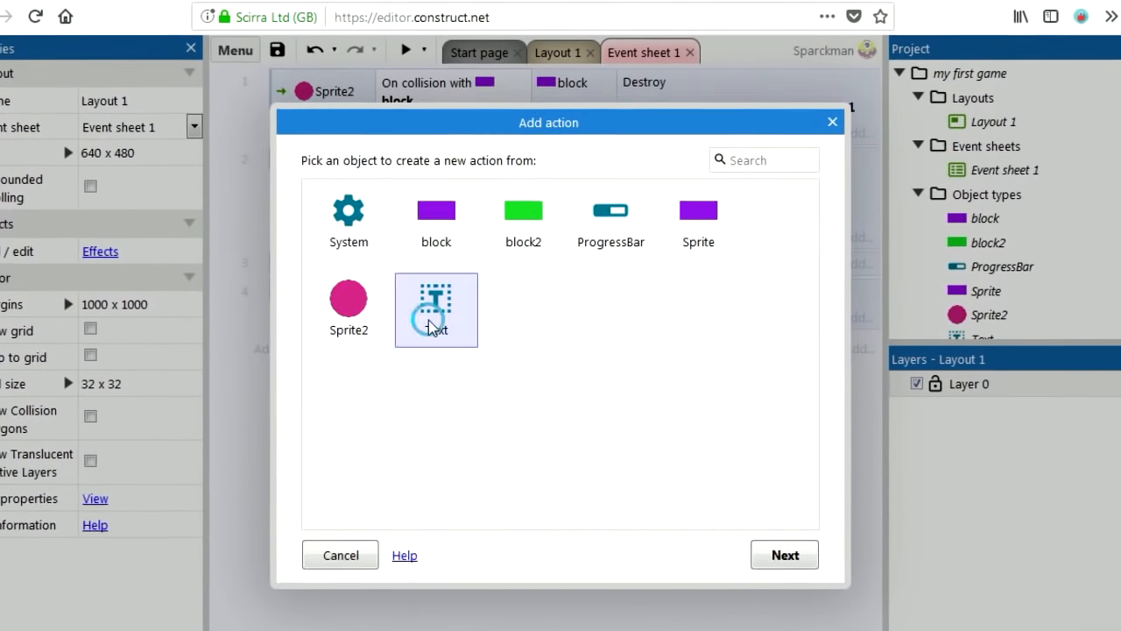
double_click(430, 301)
double_click(420, 438)
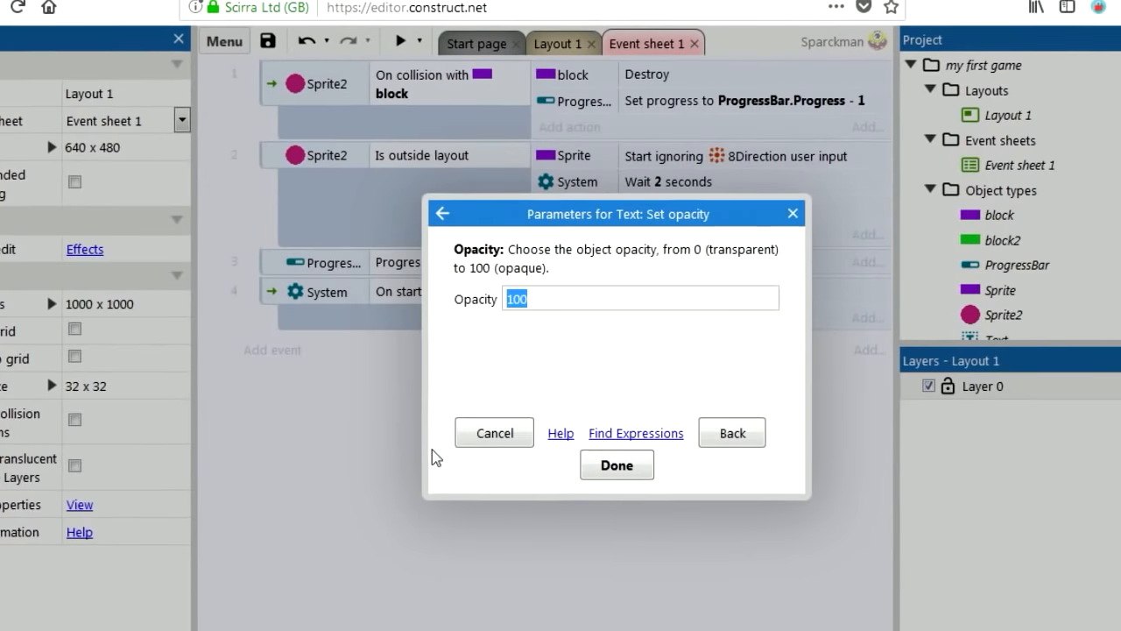
click(616, 466)
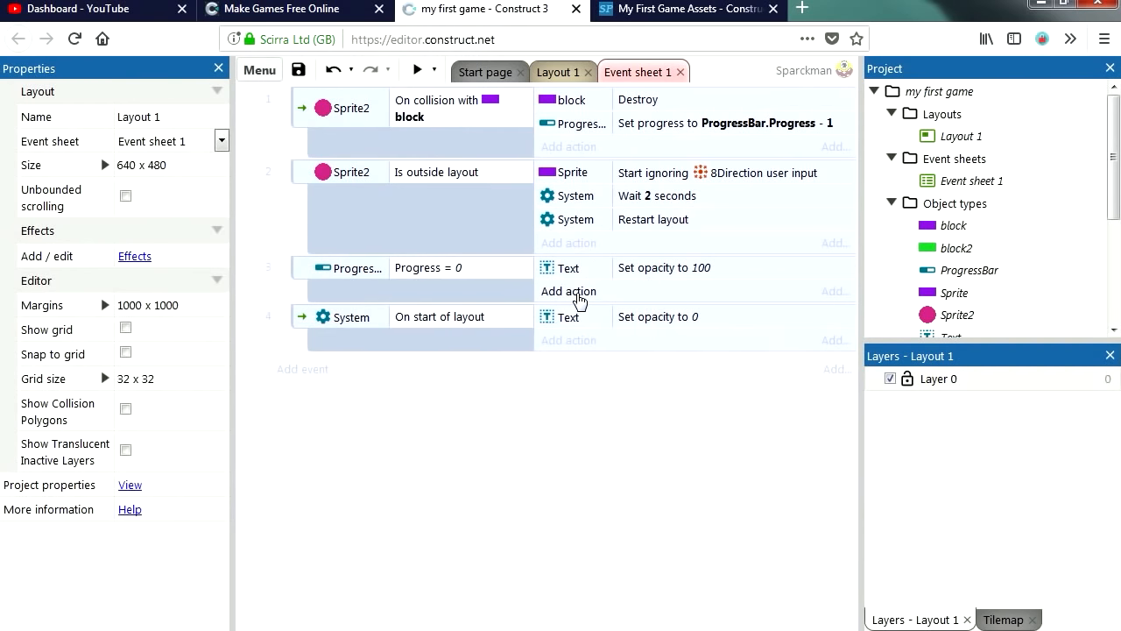
Add a Sprite 8Direction Set ignoring input action, set to Start ignoring, to the Progress = 0 event
click(578, 298)
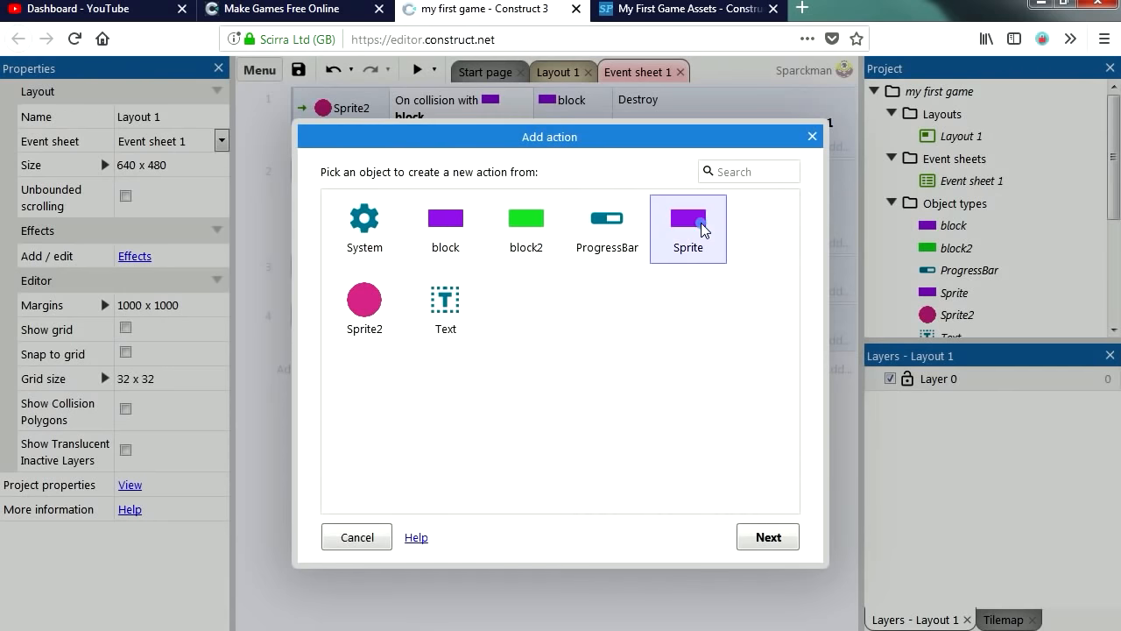
double_click(703, 231)
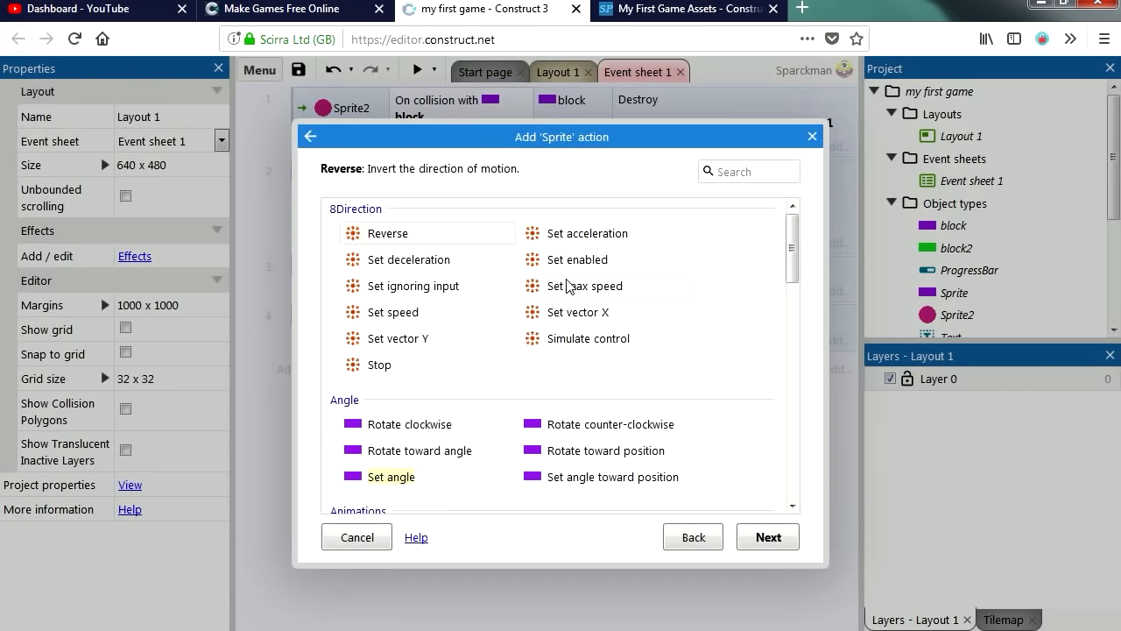
double_click(435, 290)
click(552, 297)
click(544, 338)
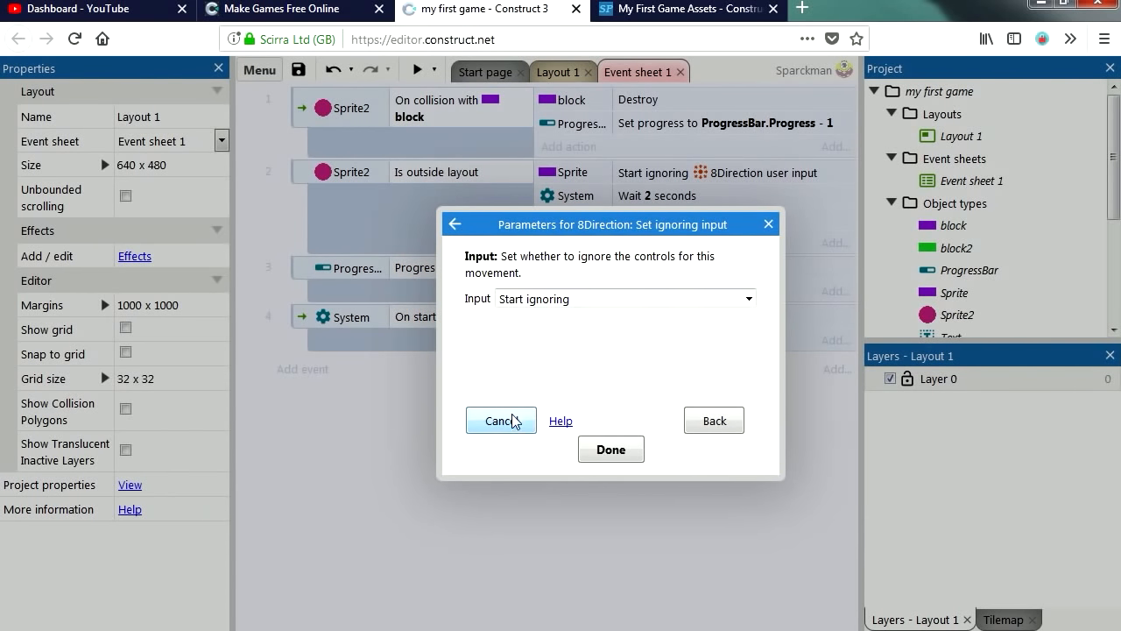
click(634, 459)
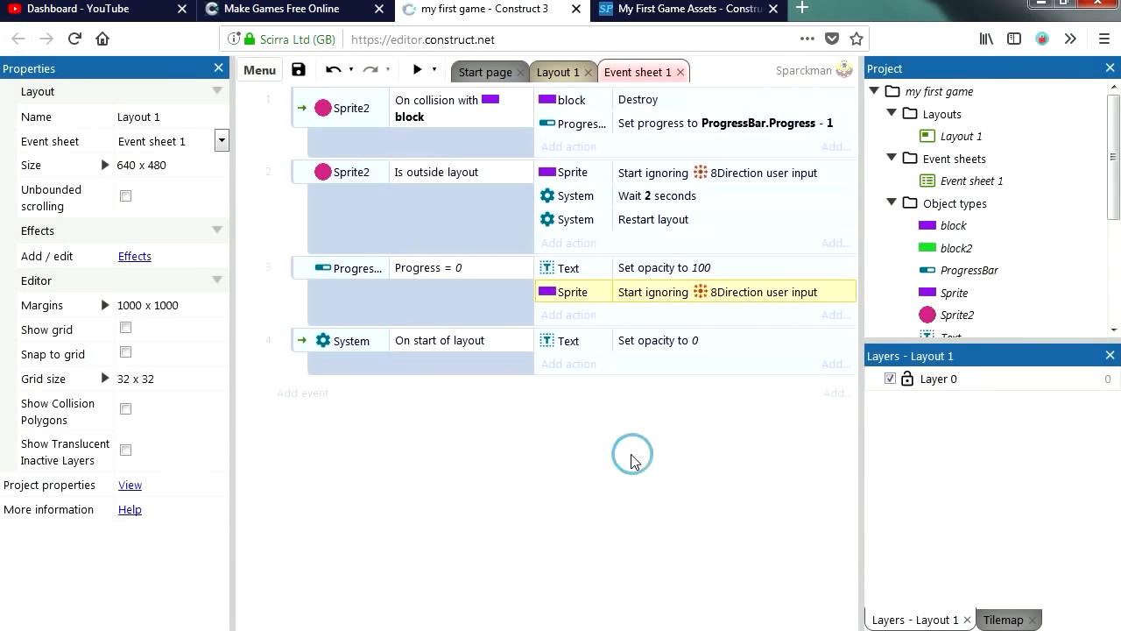
Add a Sprite2 Bullet Set speed action with speed 0 to the Progress = 0 event
click(580, 314)
double_click(380, 310)
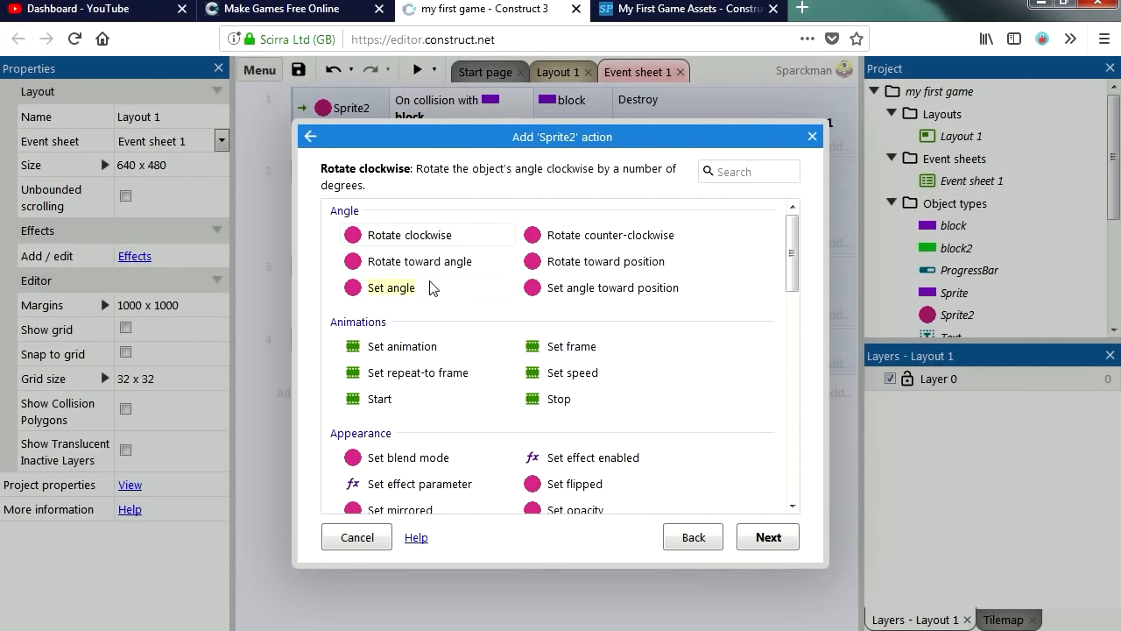
scroll(435, 390, down, 3)
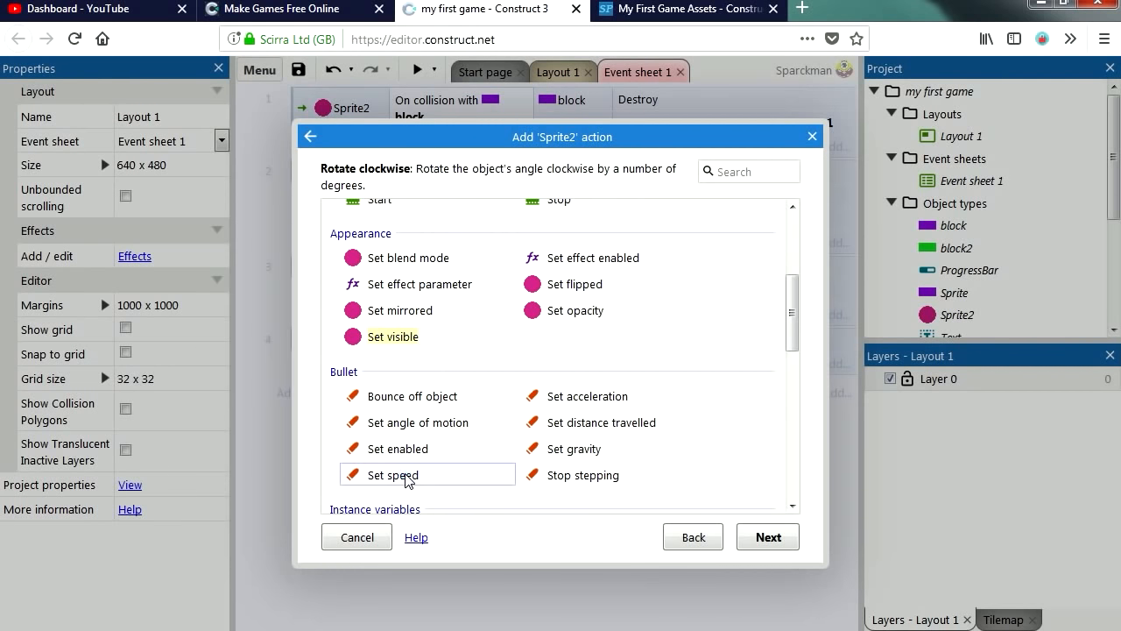
double_click(403, 476)
click(610, 450)
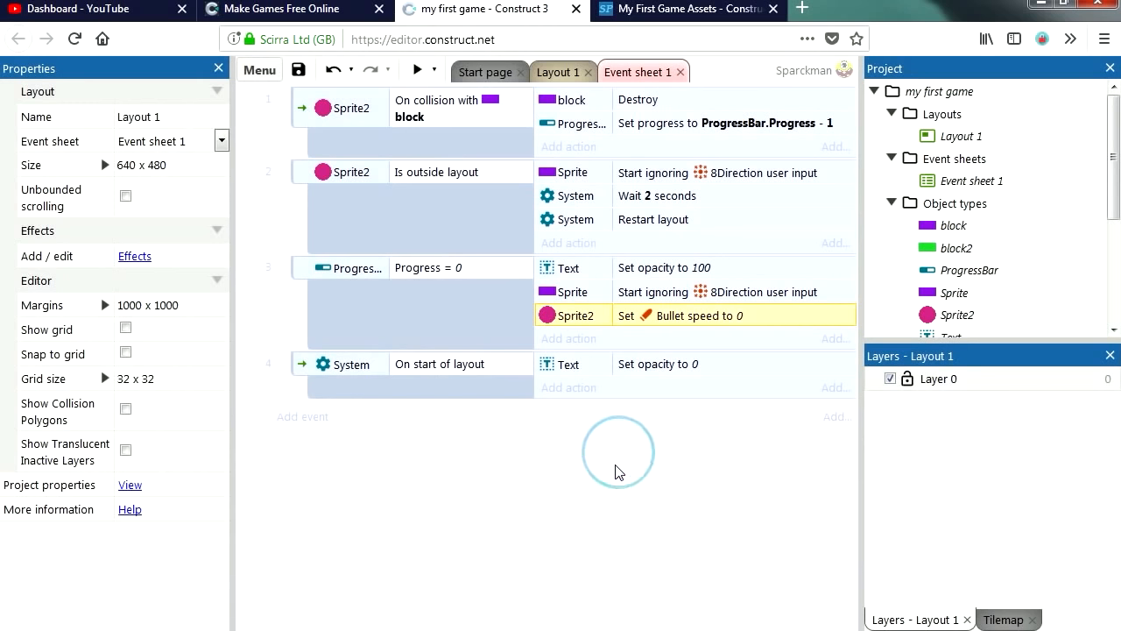
Preview the game, moving the paddle to keep the ball in play until all blocks are destroyed, and close the preview
click(416, 70)
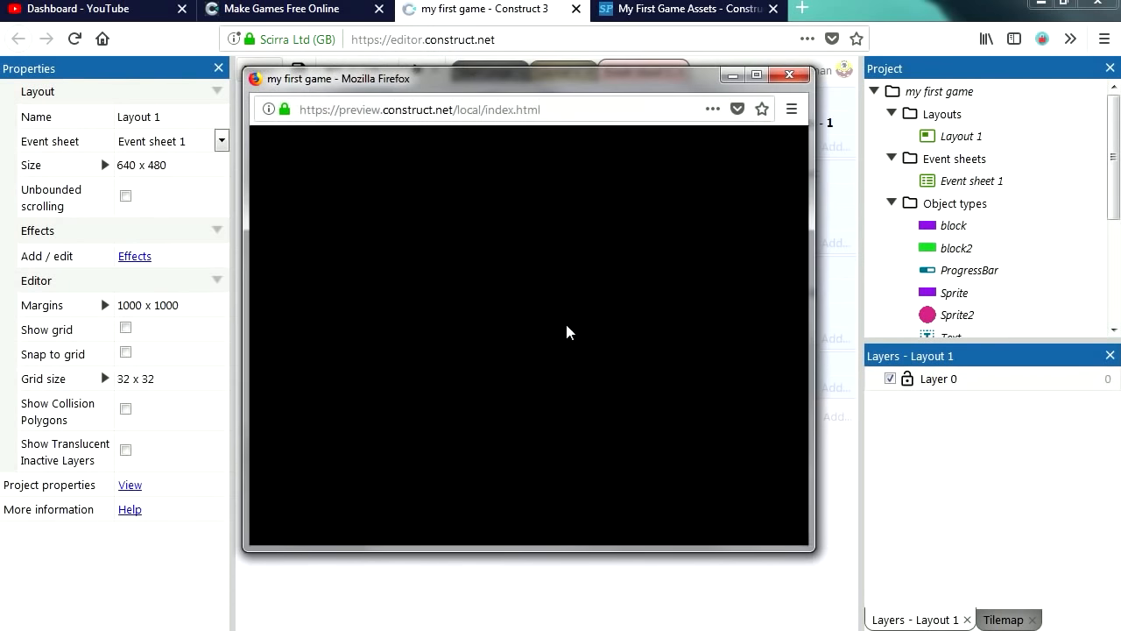
key(Right)
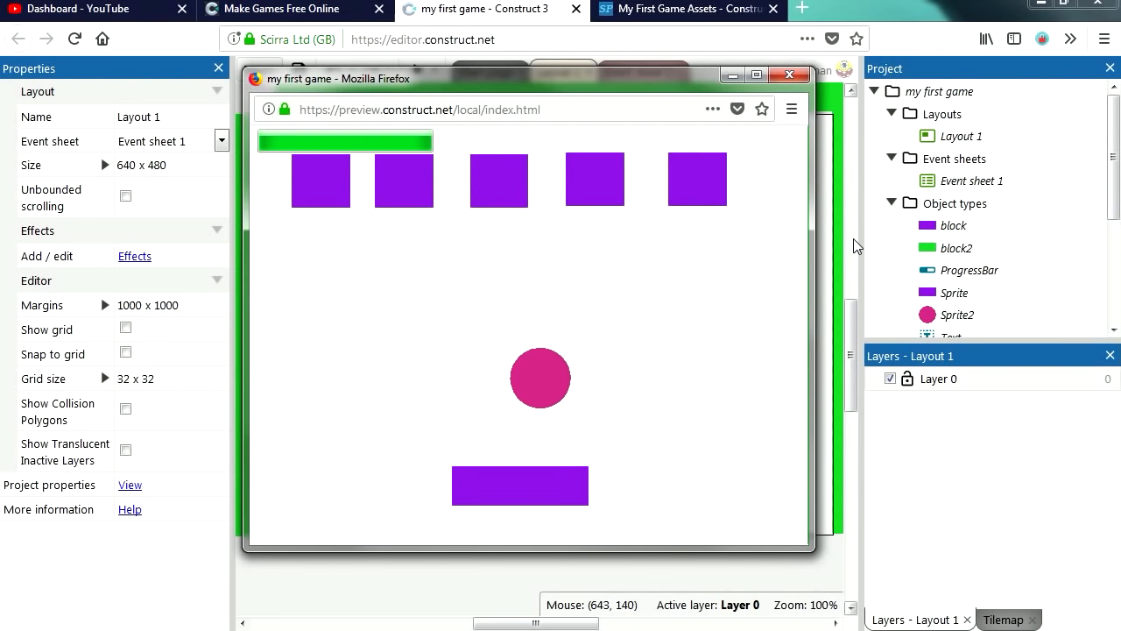
key(Right)
key(Left)
key(Left)
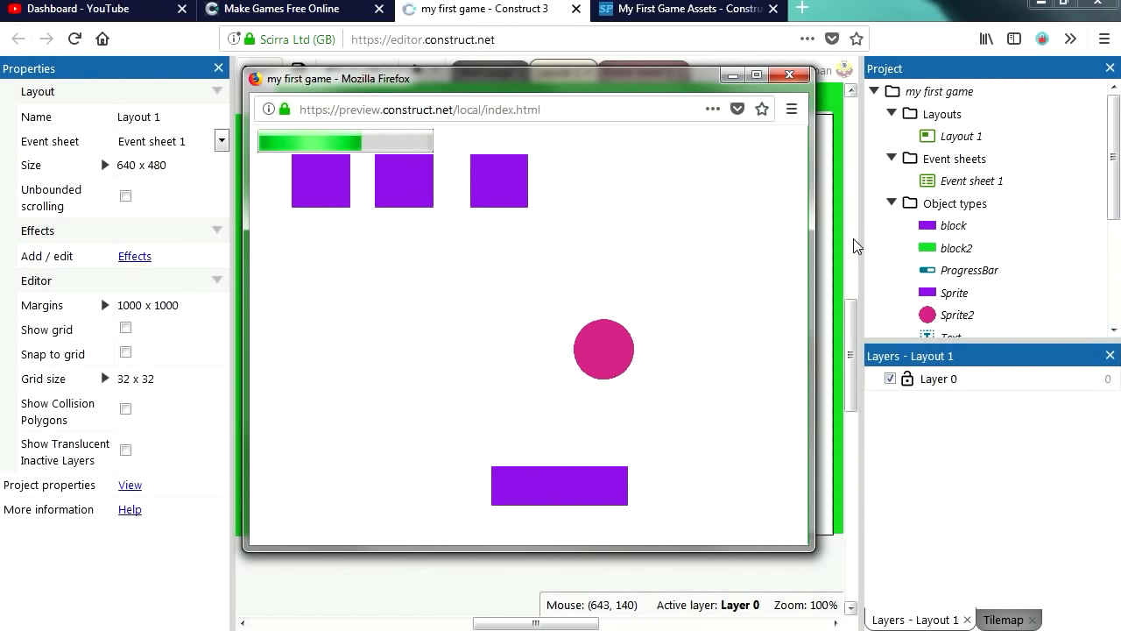
key(Right)
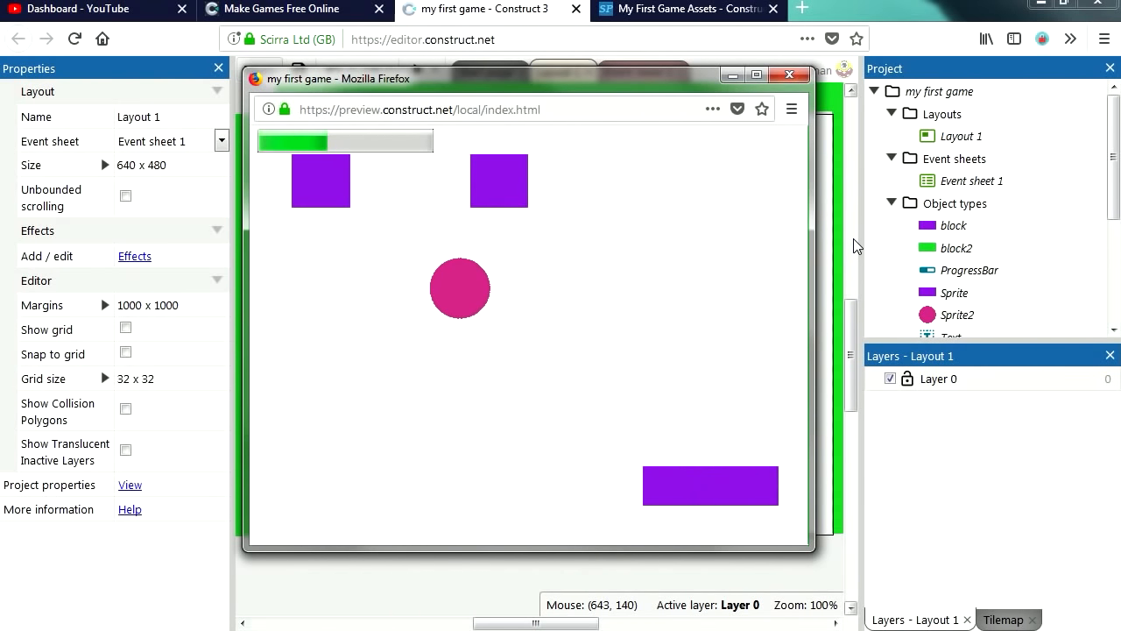
key(Left)
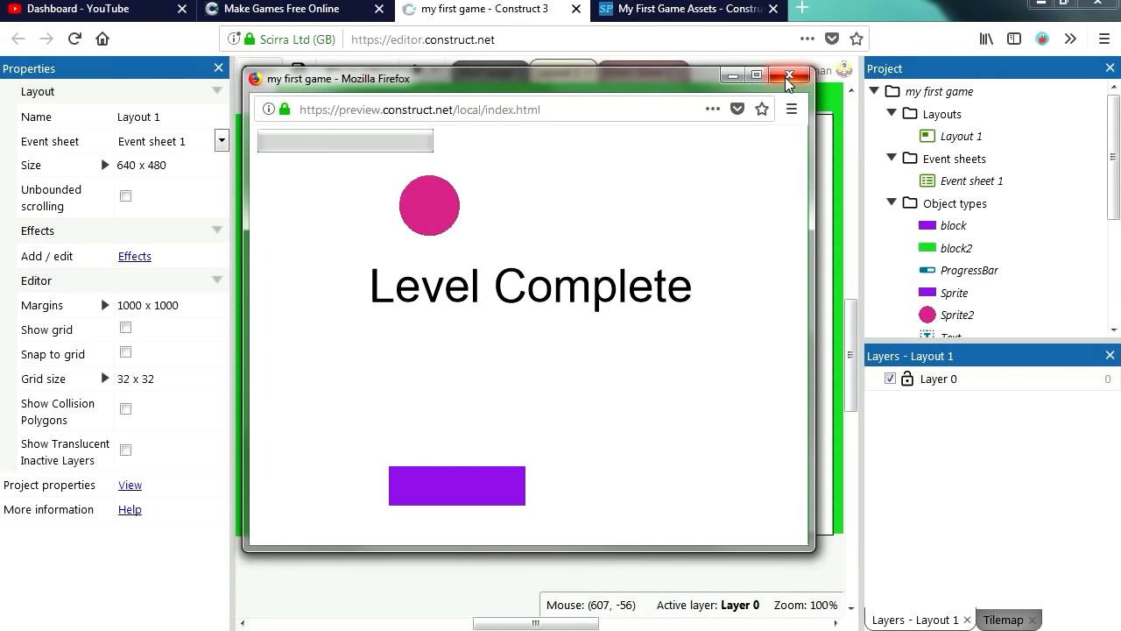
click(788, 77)
click(365, 191)
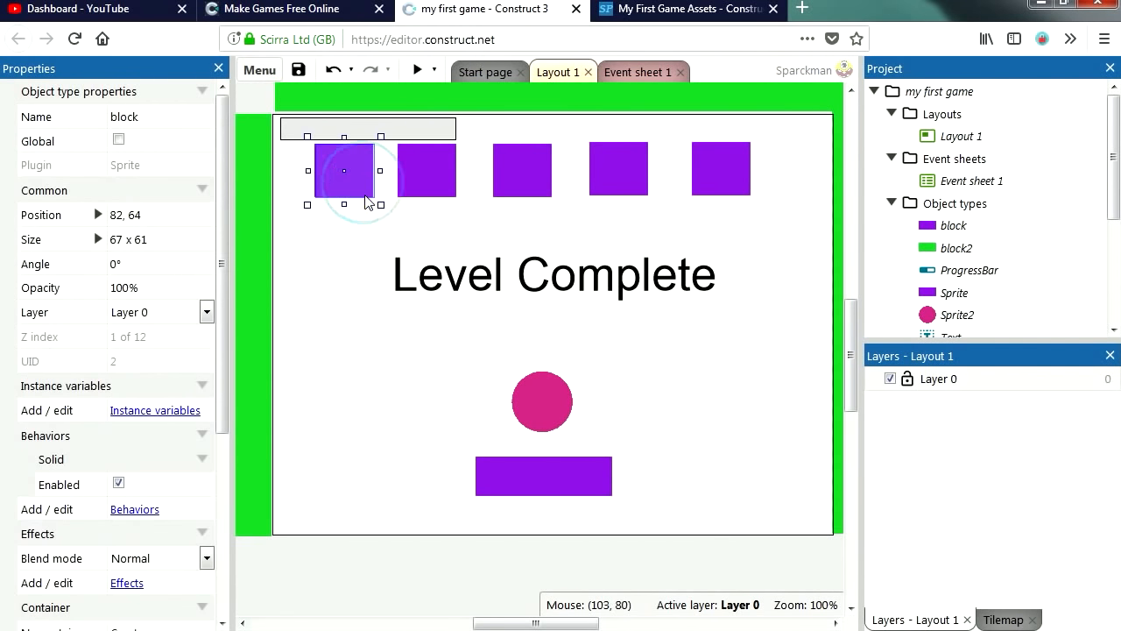
click(627, 397)
right_click(418, 386)
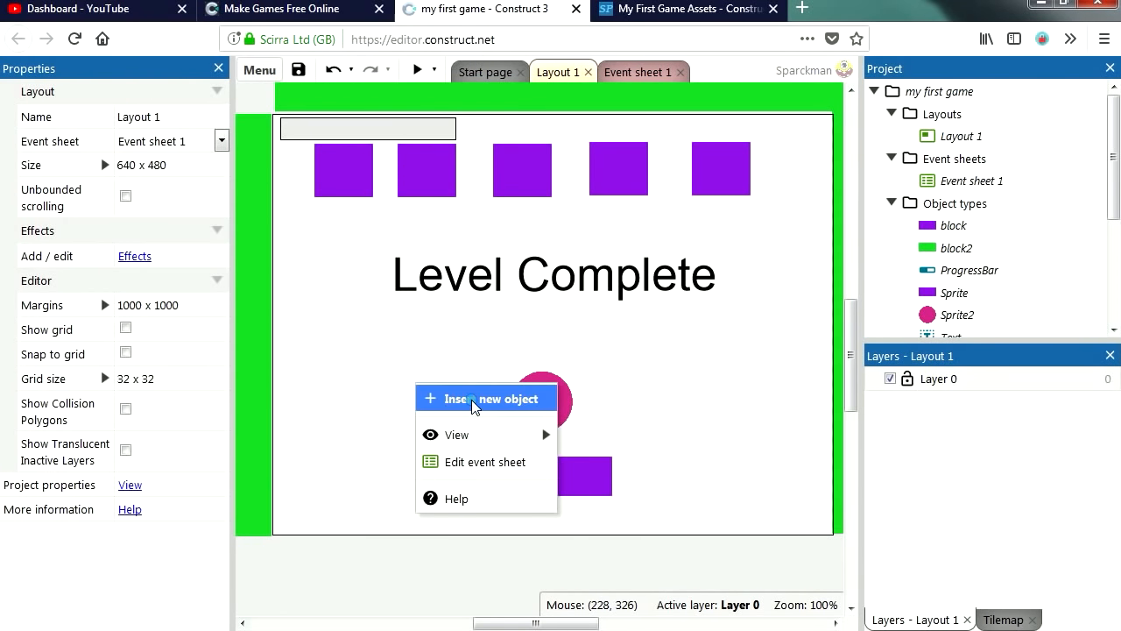
click(474, 401)
click(762, 538)
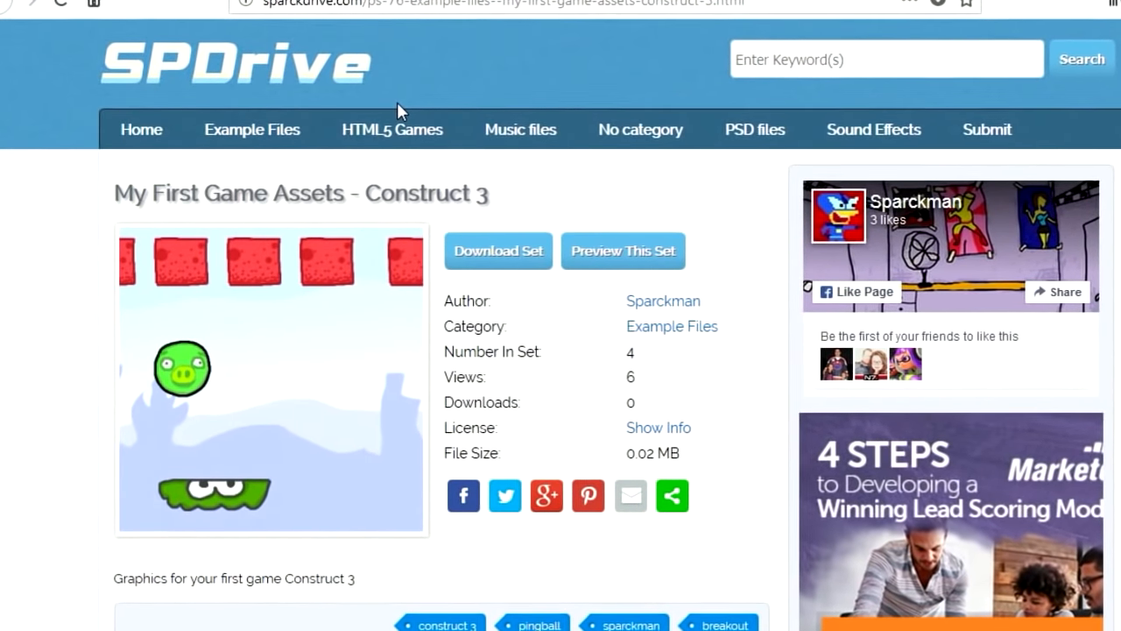
Request the My First Game Assets set download on the SPDrive page and cancel the file prompt
click(502, 257)
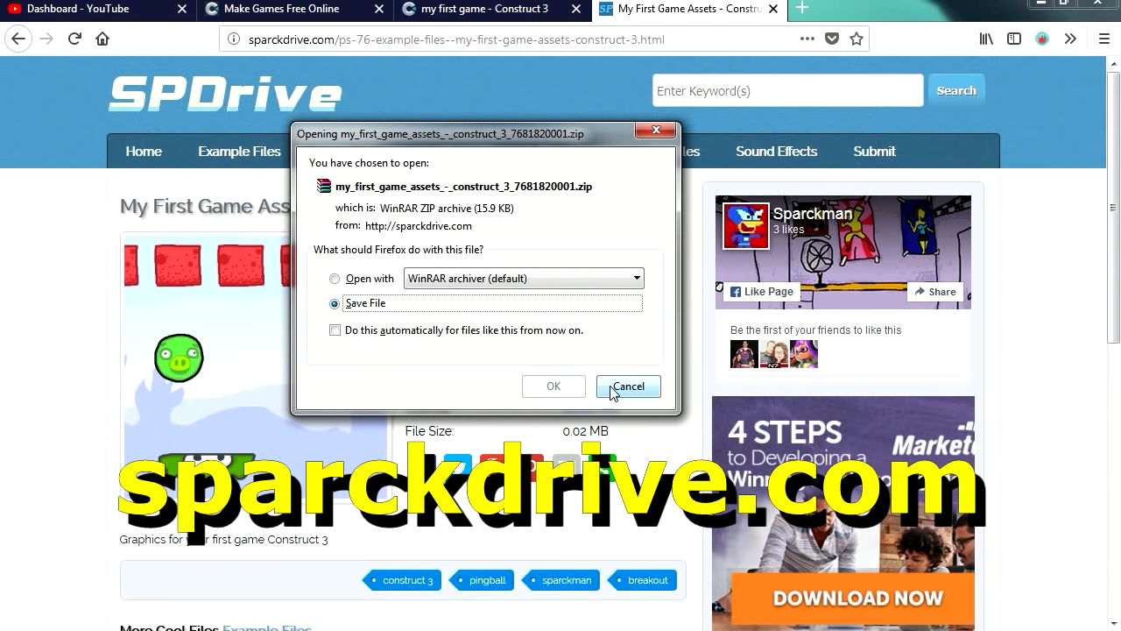
click(619, 386)
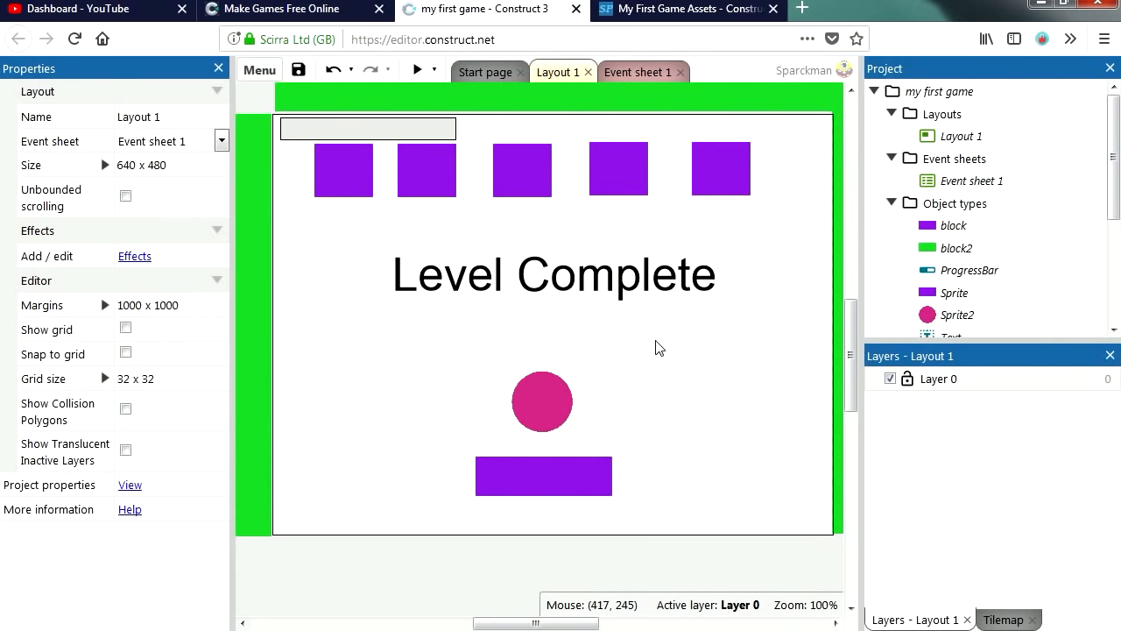
Replace the ball Sprite2's image with piggy.png from the myFirstGame folder and close the Animations Editor
double_click(561, 415)
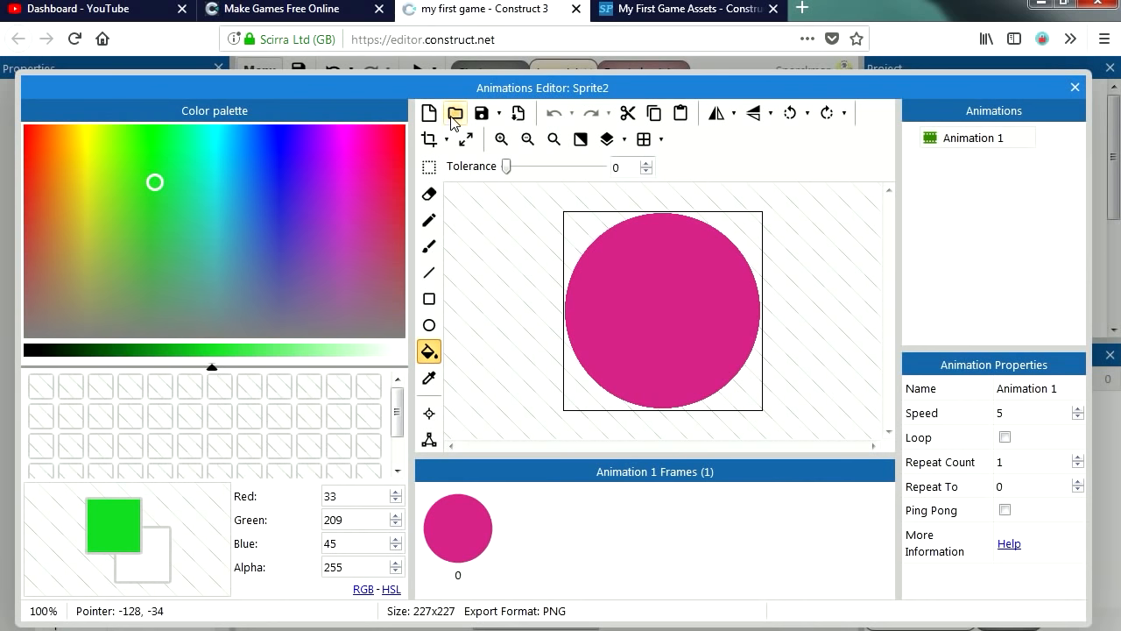
click(455, 115)
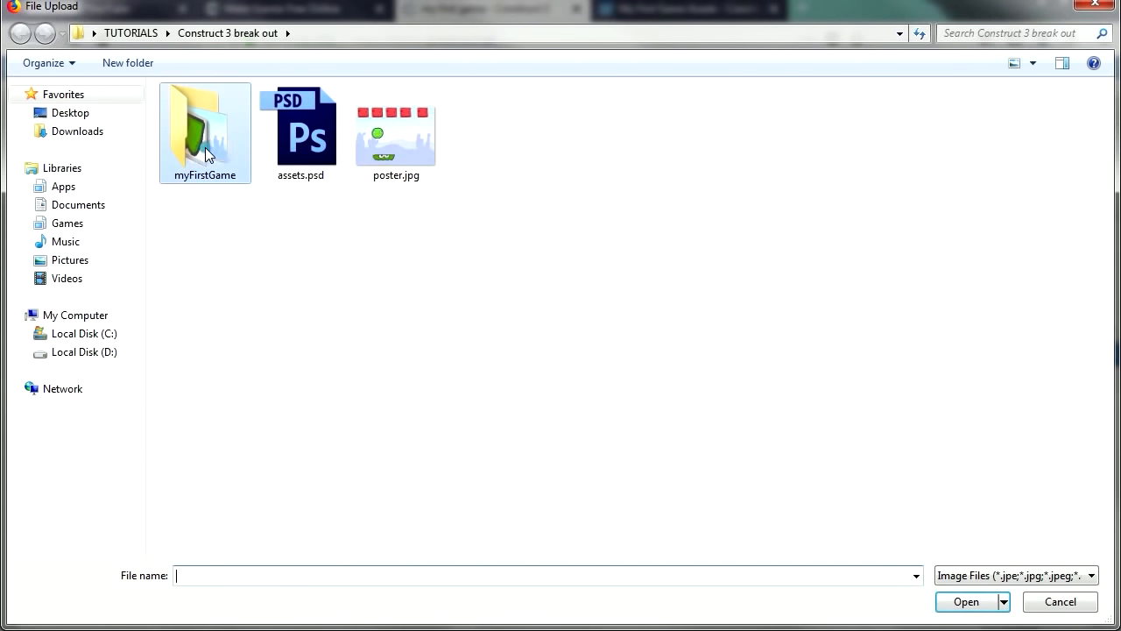
double_click(205, 151)
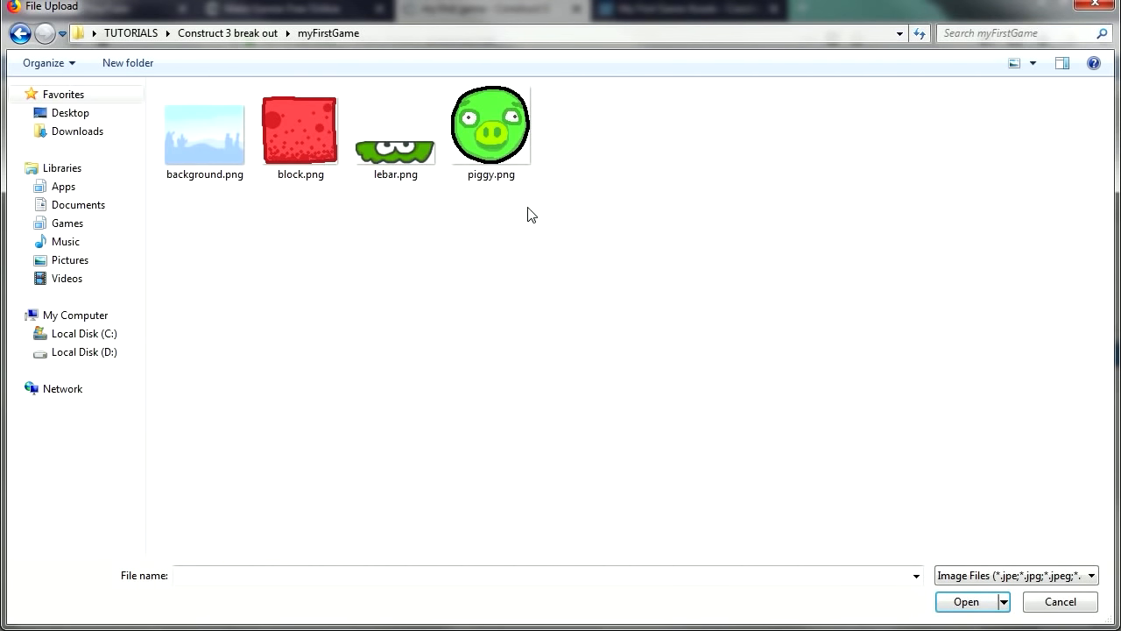
double_click(501, 142)
key(Escape)
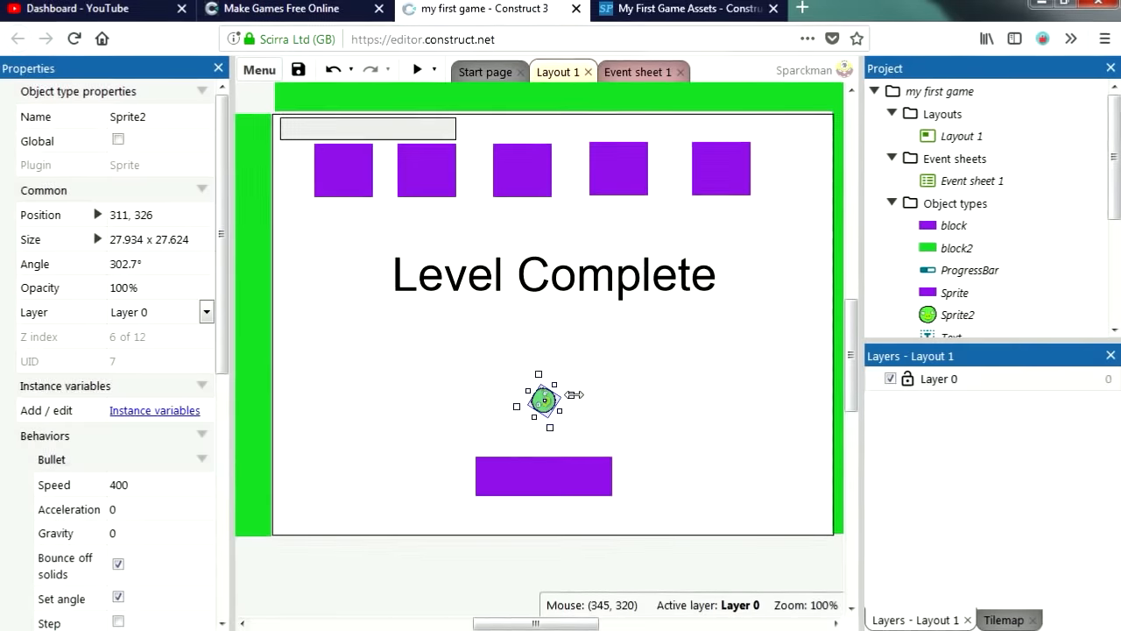
Enlarge the piggy Sprite2 to about 90 x 89 at about 309, 314 above the paddle and preview the game
drag(575, 396, 654, 392)
drag(570, 419, 566, 419)
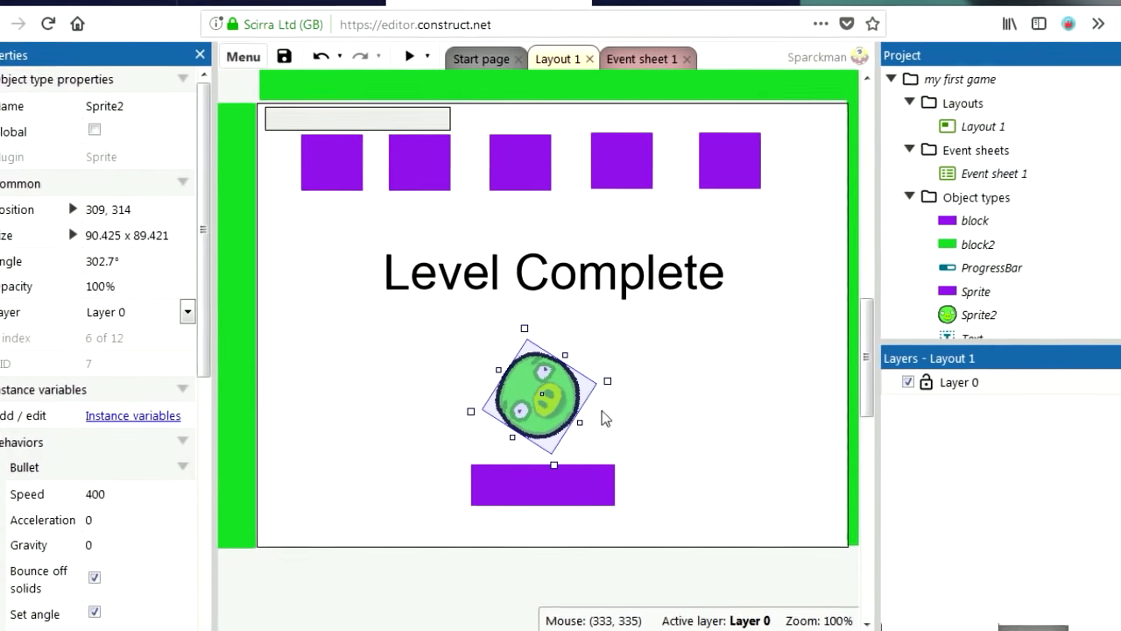
key(F5)
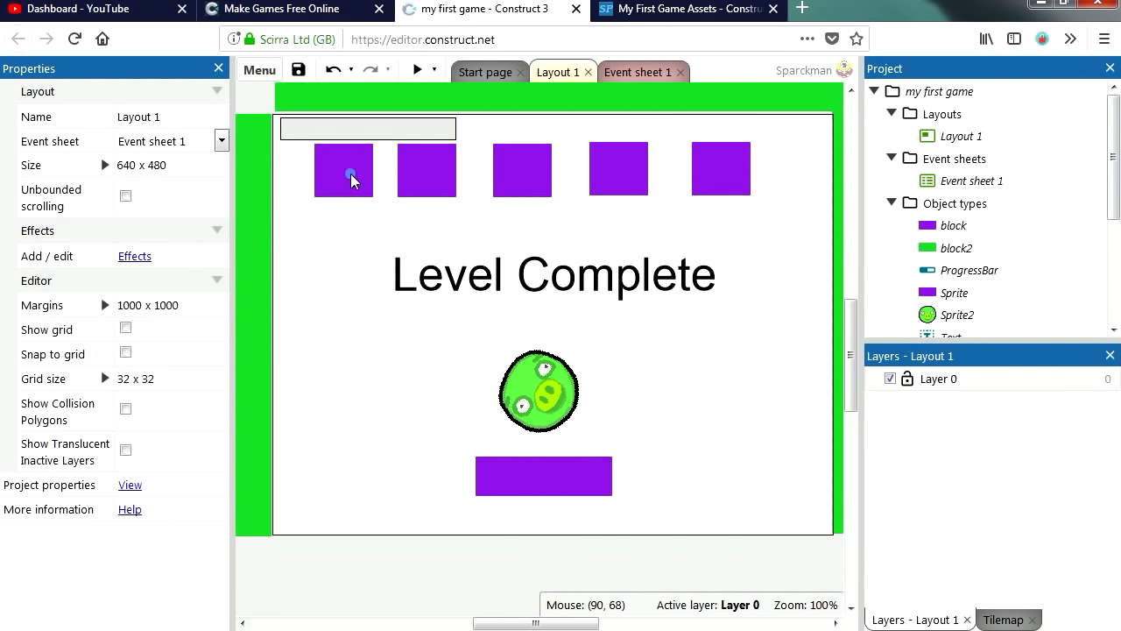
Replace the block sprite's image with block.png from the myFirstGame folder and close the Animations Editor
double_click(351, 181)
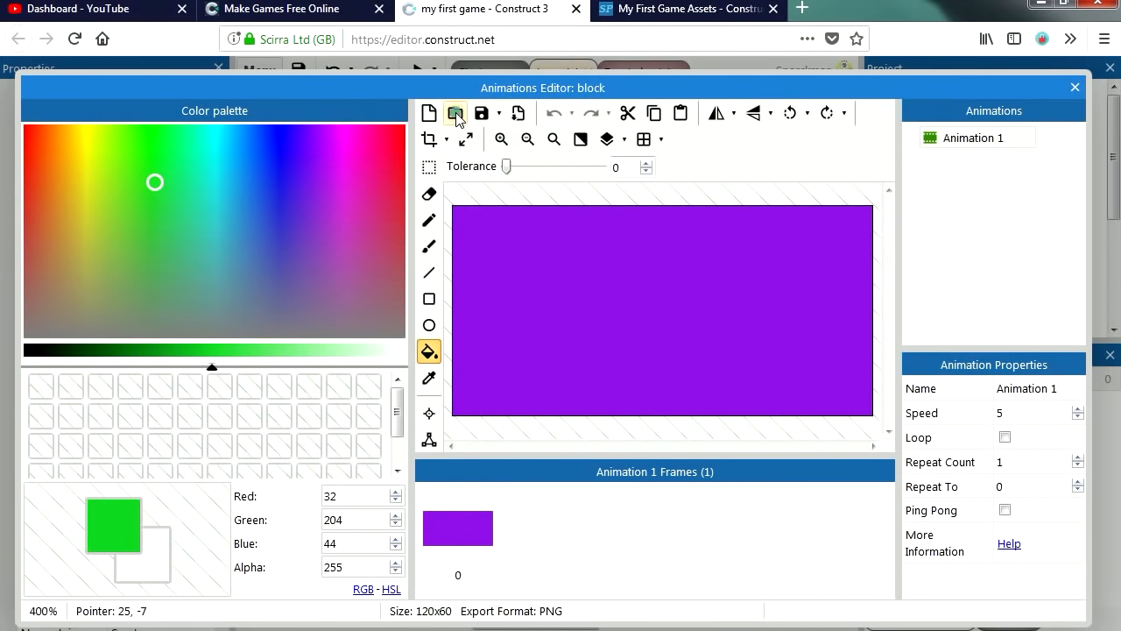
click(455, 115)
double_click(310, 140)
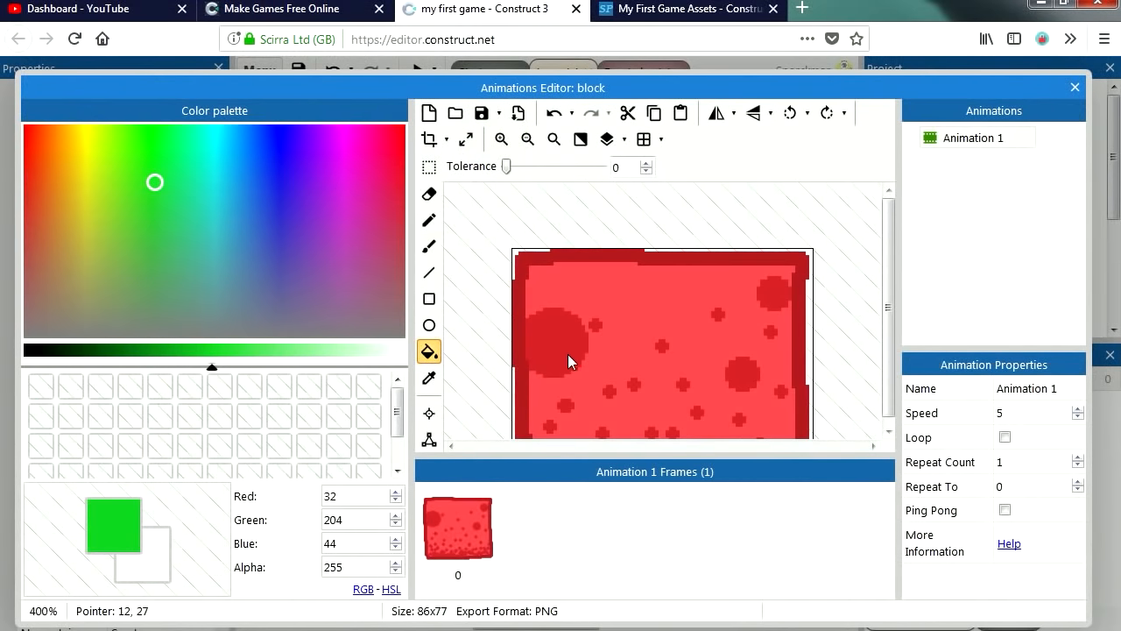
click(1073, 89)
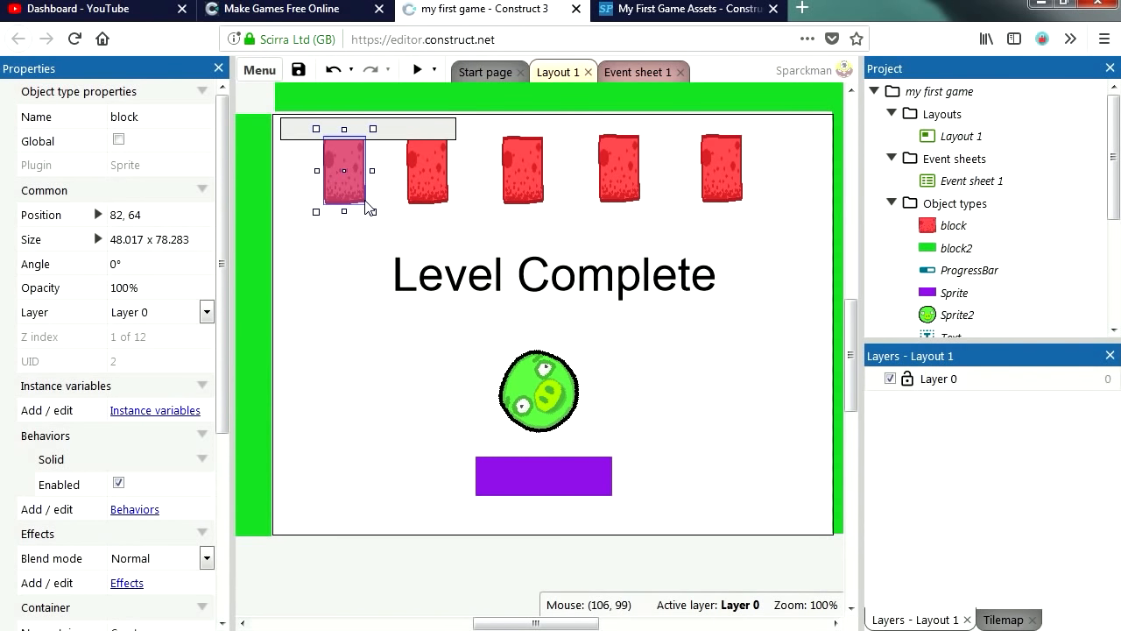
Resize the first block to about 82 x 76, and duplicate it to form a row of five blocks in place of the narrow ones
drag(386, 206, 399, 203)
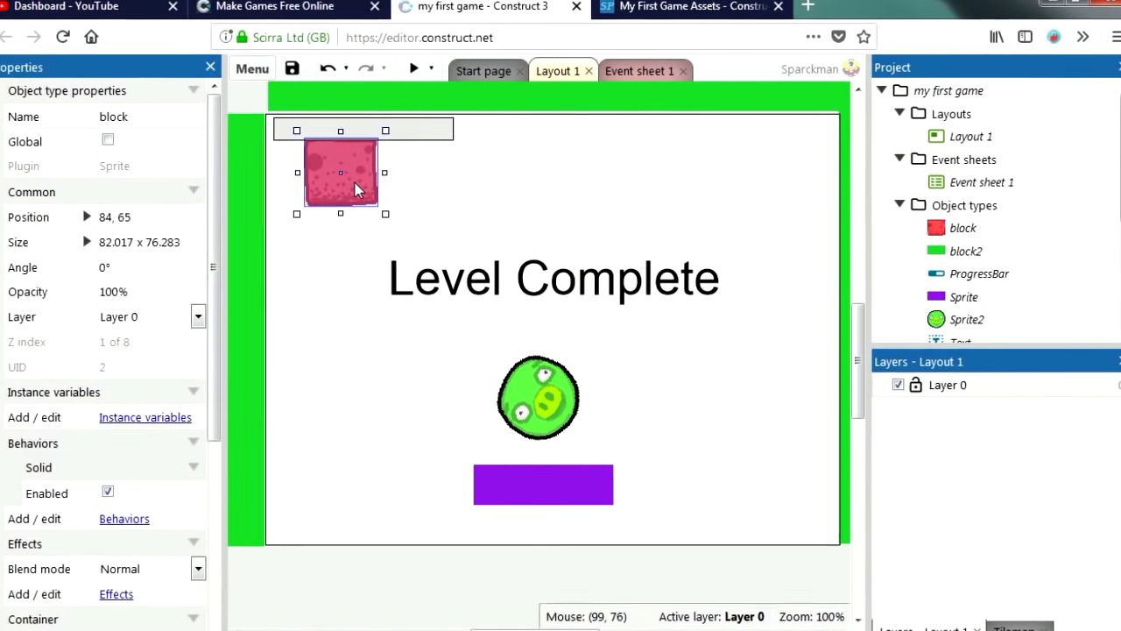
ctrl+drag(355, 182, 820, 191)
click(771, 403)
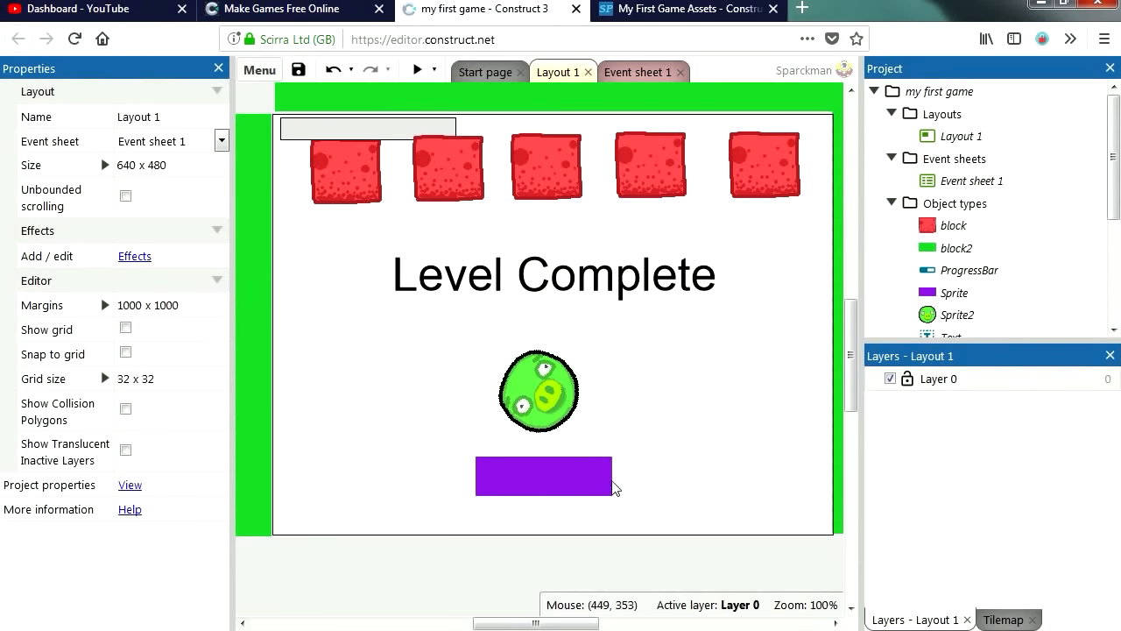
Replace the purple paddle Sprite's image with lebar.png and move the paddle slightly lower in the layout
double_click(524, 469)
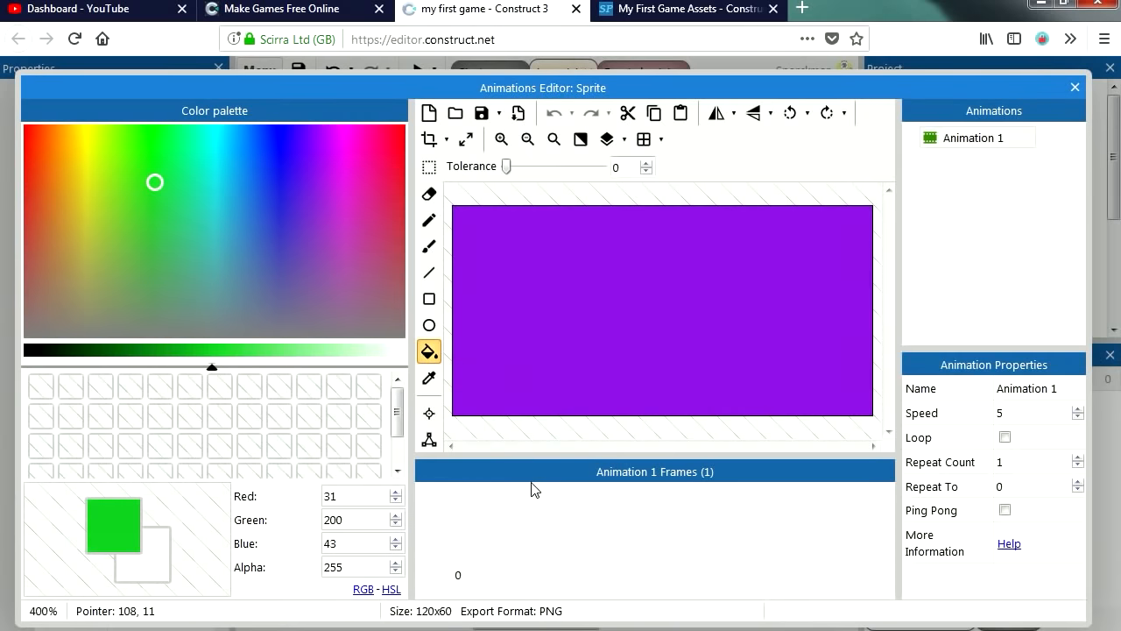
click(455, 113)
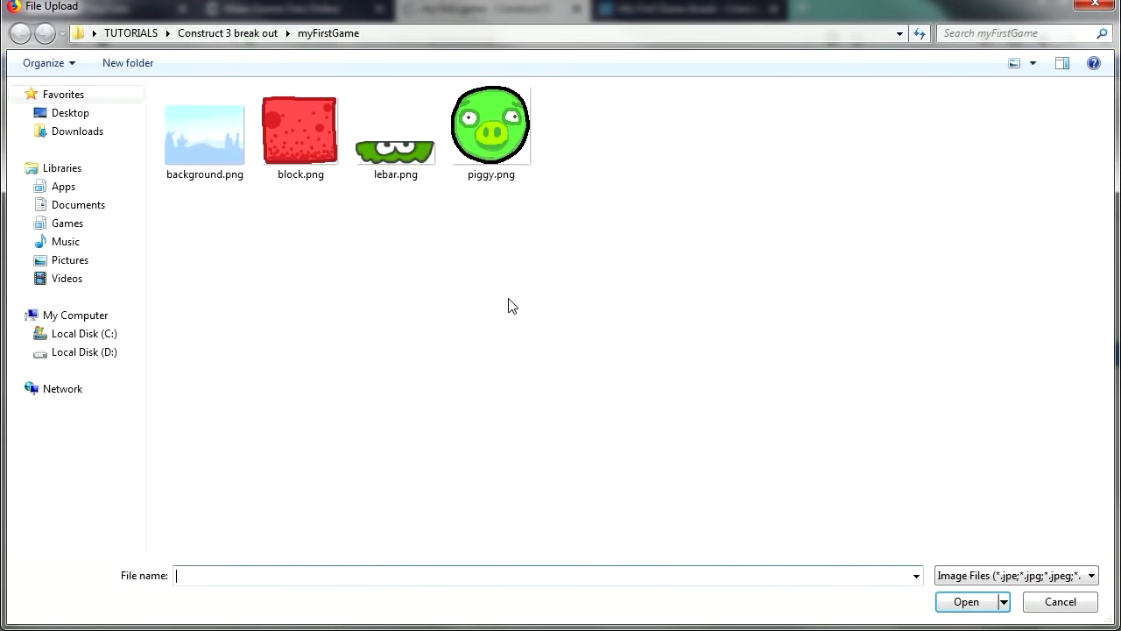
click(407, 156)
click(959, 604)
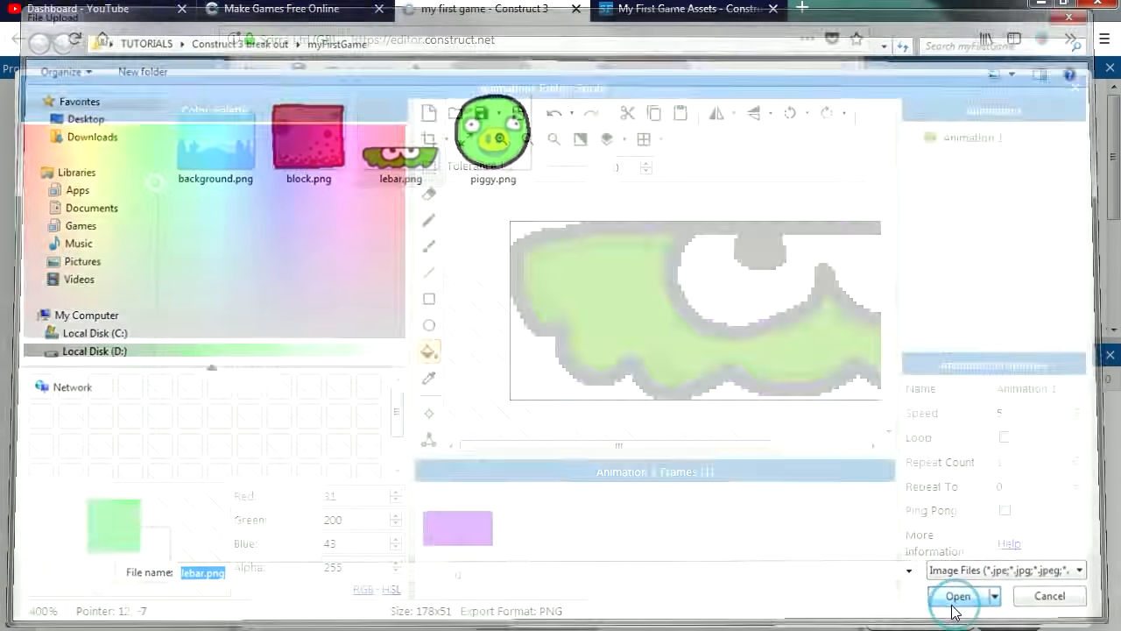
click(1075, 87)
drag(565, 471, 600, 490)
Insert a Tiled Background object and load background.png from the myFirstGame folder as its image
click(353, 444)
right_click(354, 444)
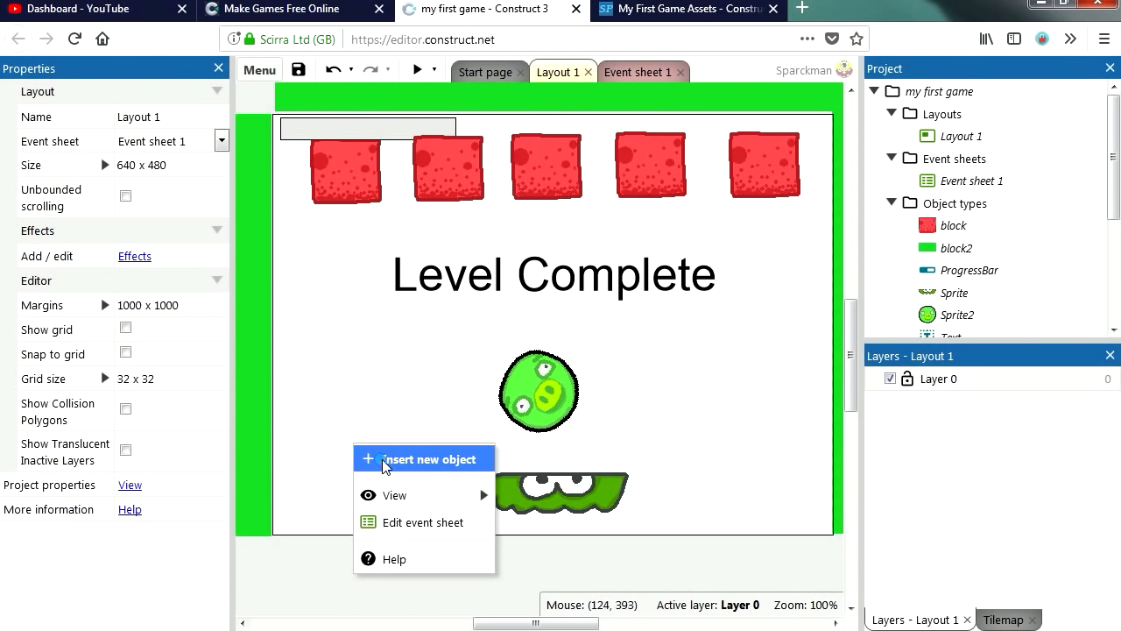
click(385, 461)
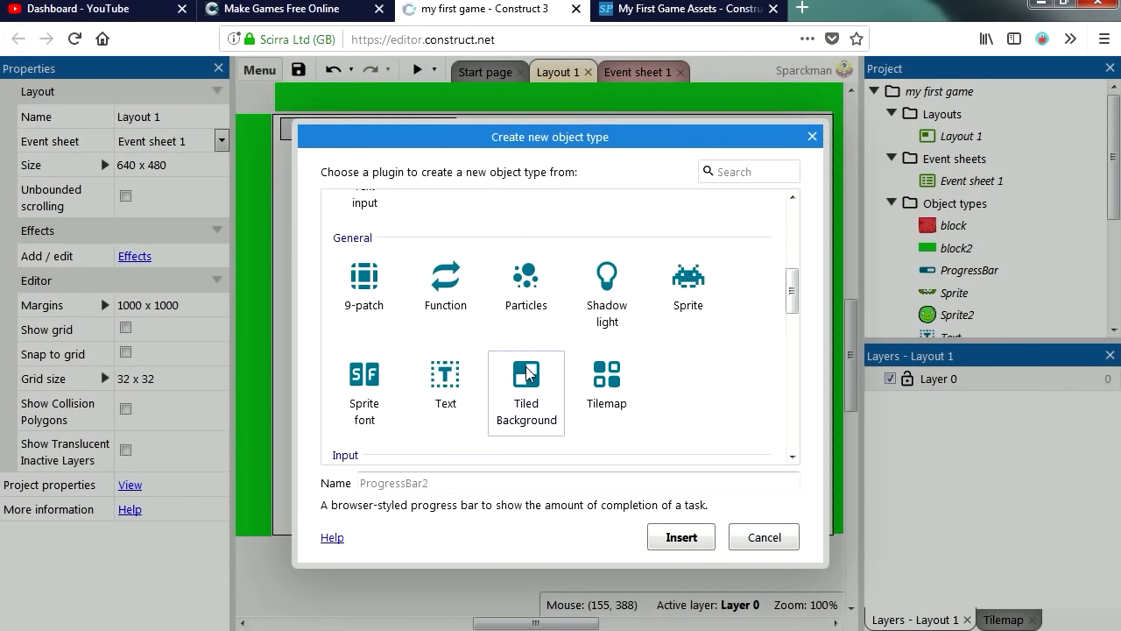
click(528, 373)
click(681, 537)
click(580, 464)
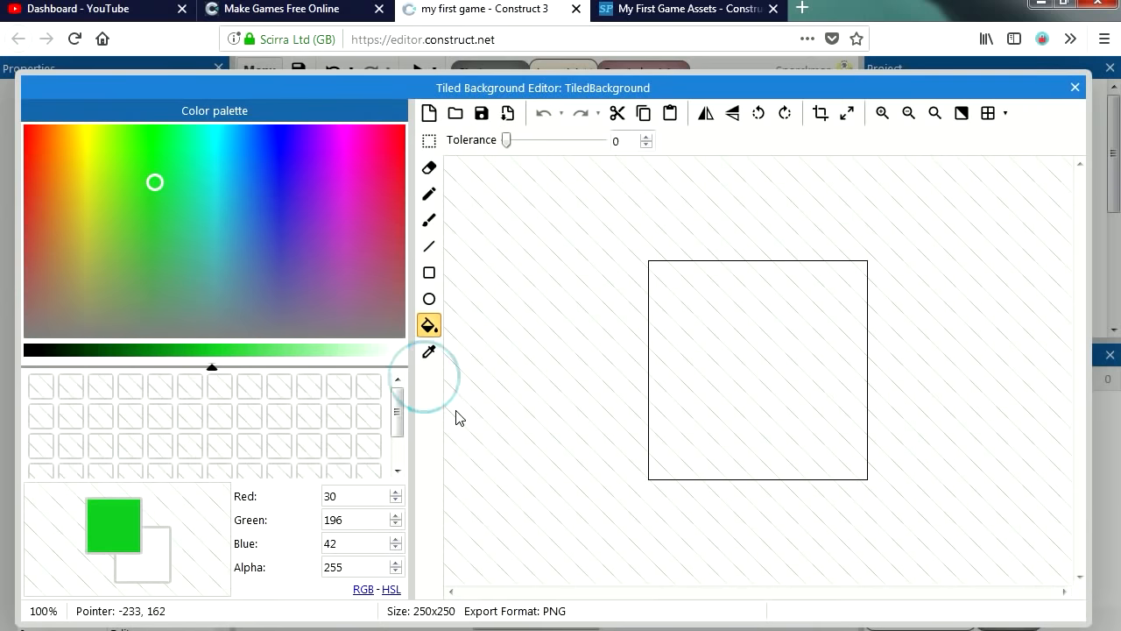
click(457, 115)
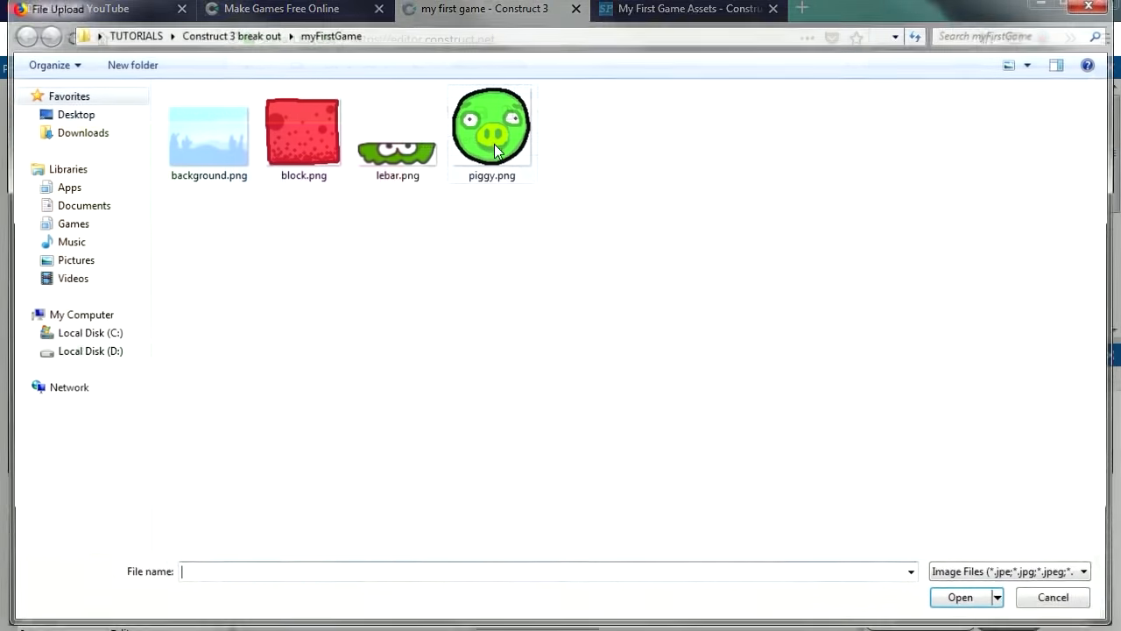
double_click(210, 148)
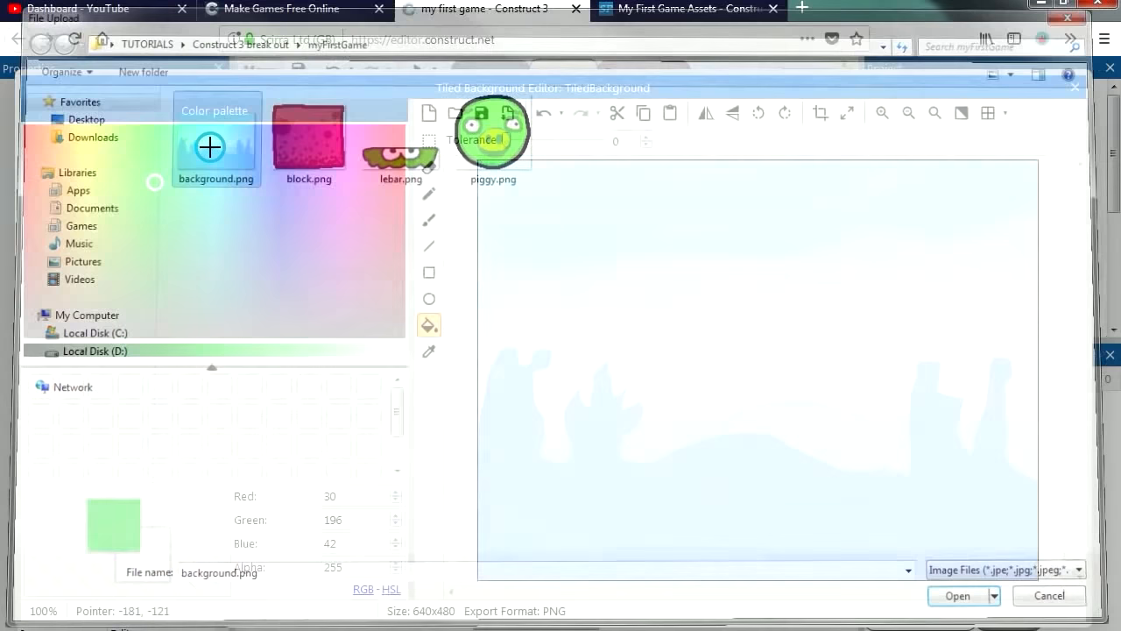
Place the tiled background at the layout's upper-left corner, about 1, 1, and enlarge it to about 638 x 481 to cover the layout
drag(333, 166, 322, 154)
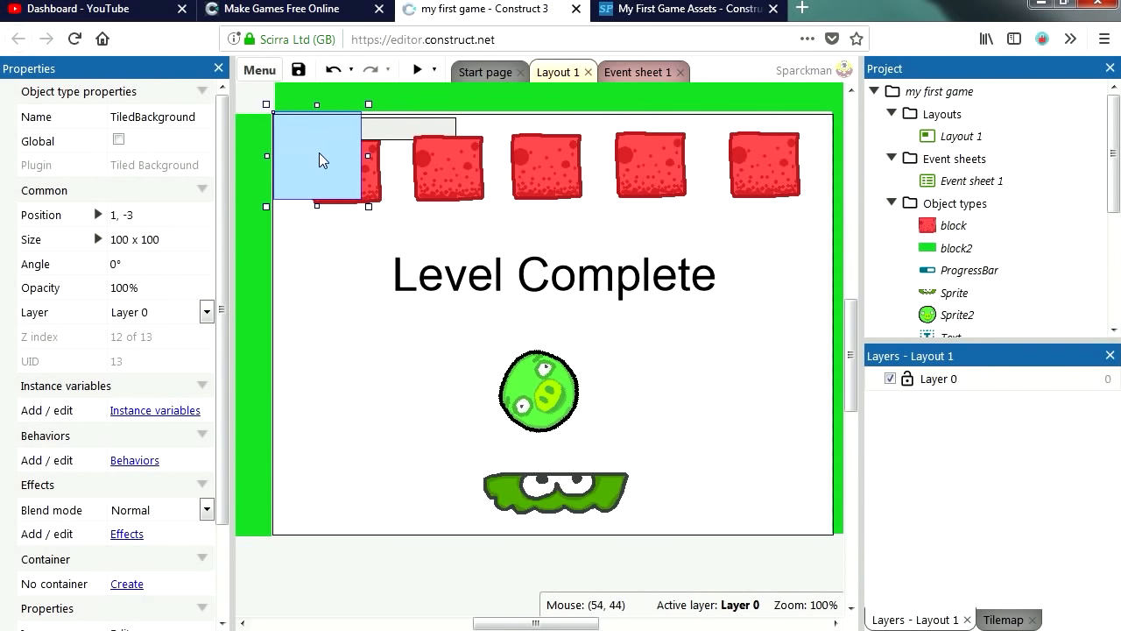
drag(371, 211, 605, 544)
drag(599, 624, 530, 624)
Send the tiled background to the bottom of its layer, behind the blocks, piggy, paddle and text
click(534, 332)
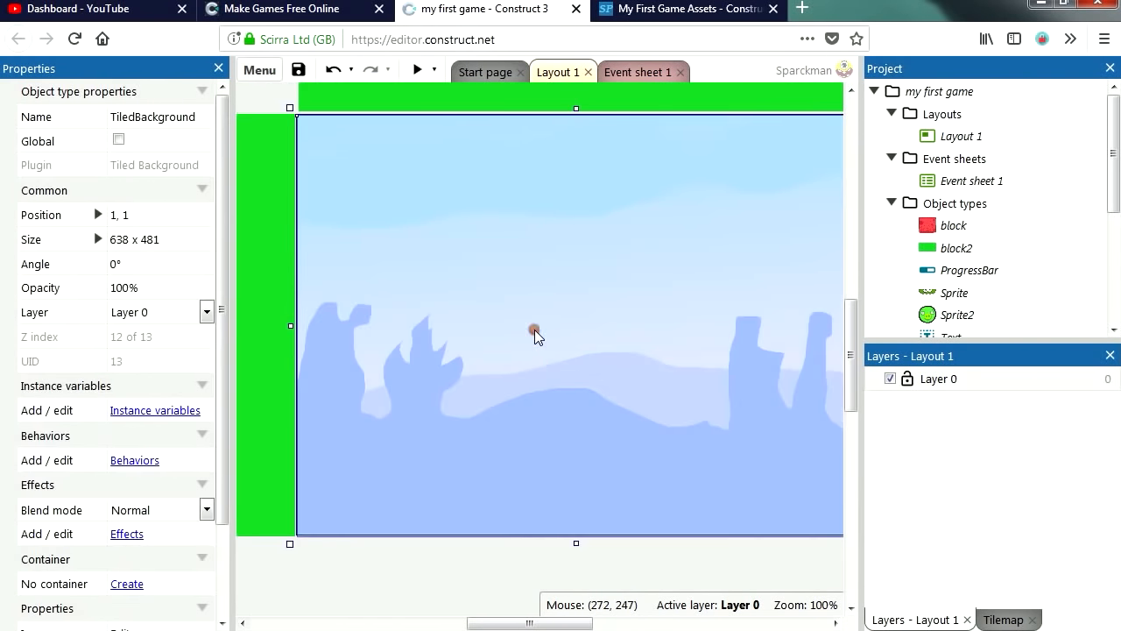
right_click(535, 332)
mouse_move(646, 163)
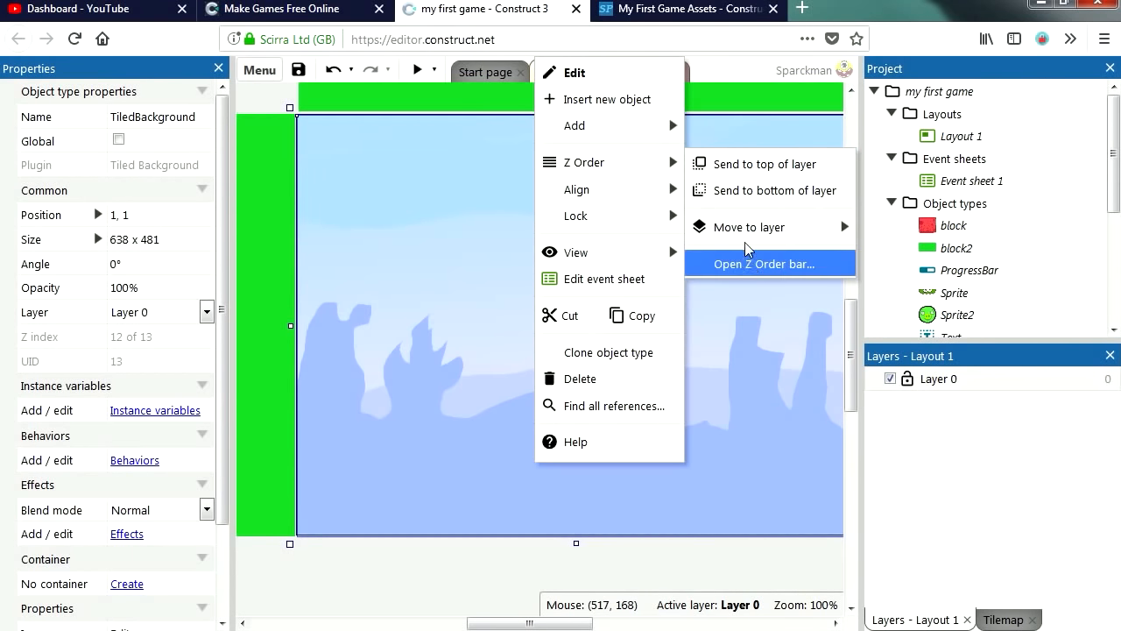
click(763, 190)
Move the progress bar to 6, 450 in the layout's lower-left corner and preview the game
drag(394, 443, 418, 467)
mouse_move(385, 517)
mouse_down()
mouse_move(386, 564)
mouse_move(376, 516)
mouse_up()
click(415, 69)
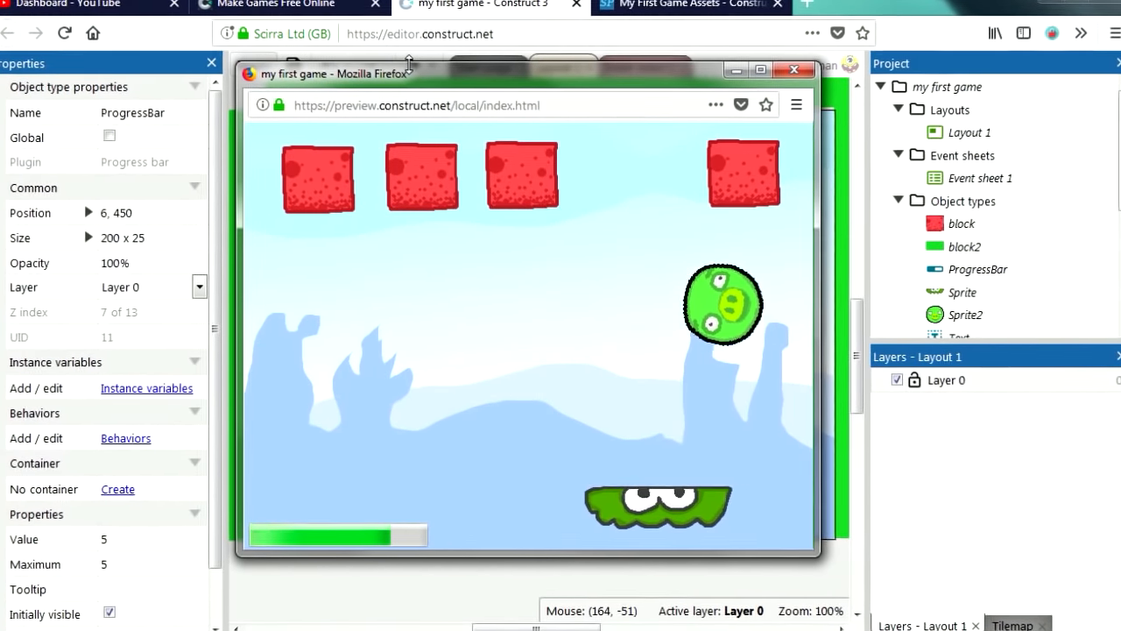
Play the previewed game, moving the paddle back and forth to bounce the piggy into the blocks
key(Left)
key(Right)
key(Left)
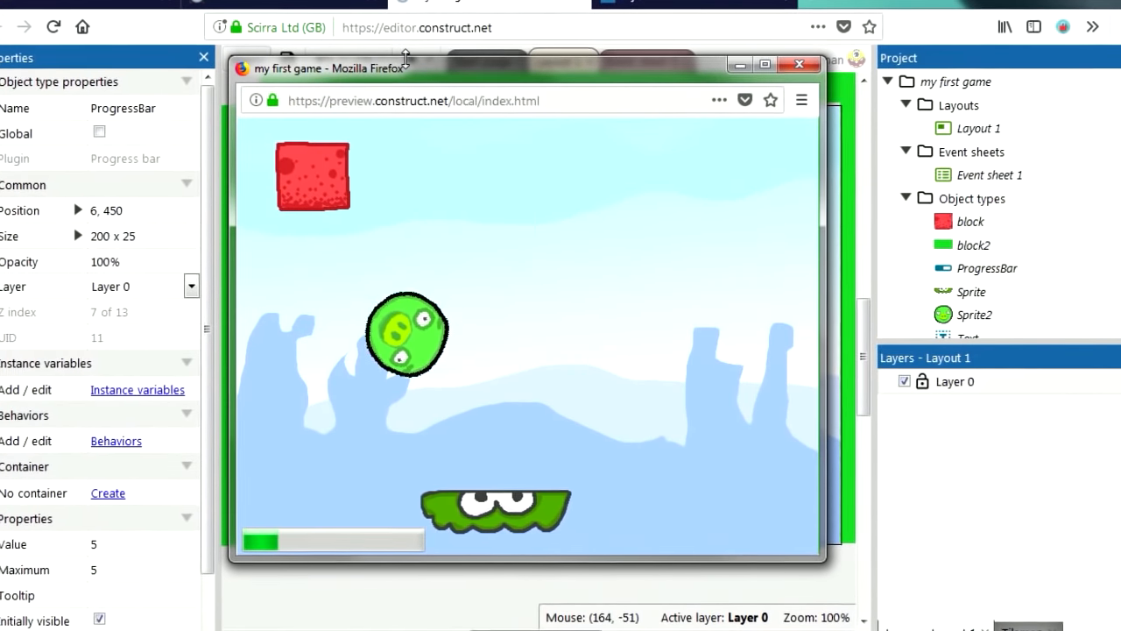
key(Right)
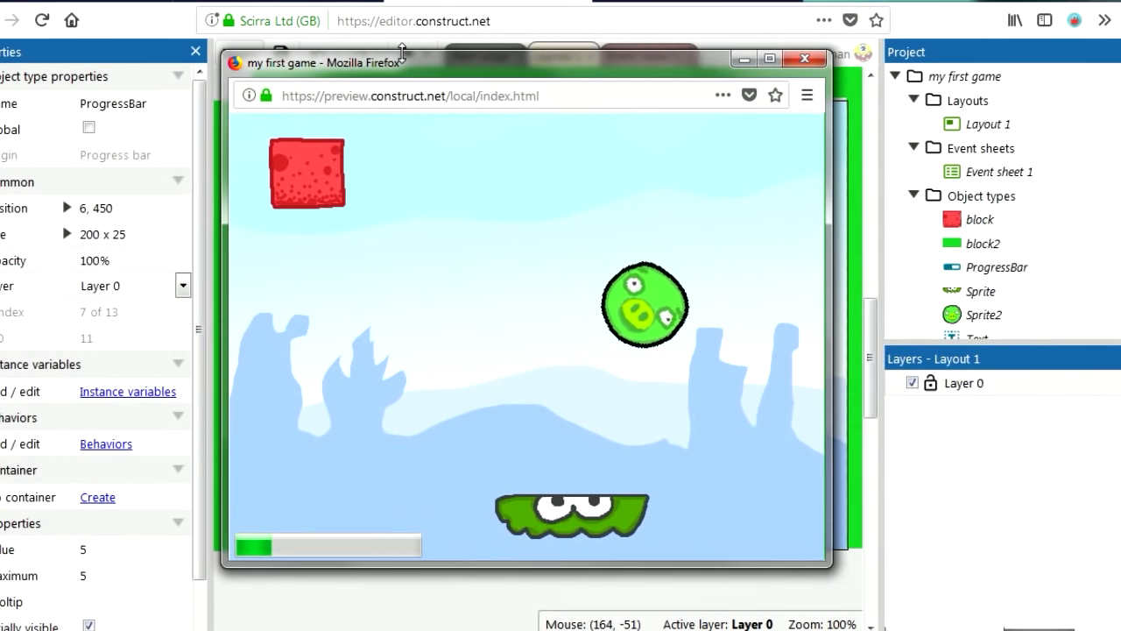
key(Left)
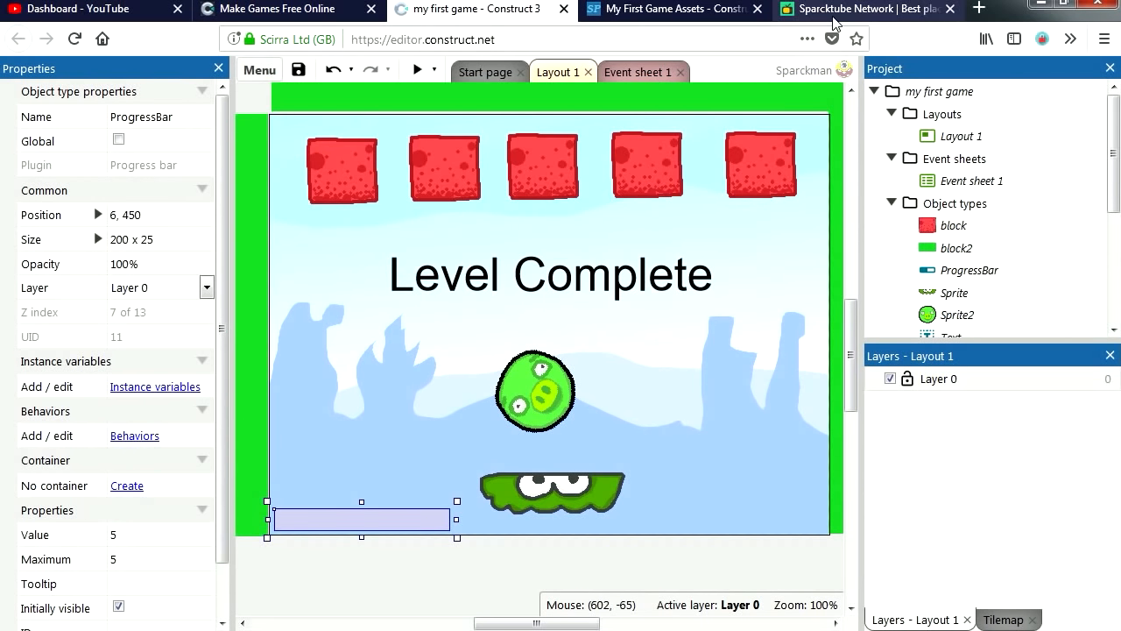
Switch to the Sparcktube Network site, open the video "A NEW STORY | Stories: Path of Destinies" and skip ahead in it
click(833, 11)
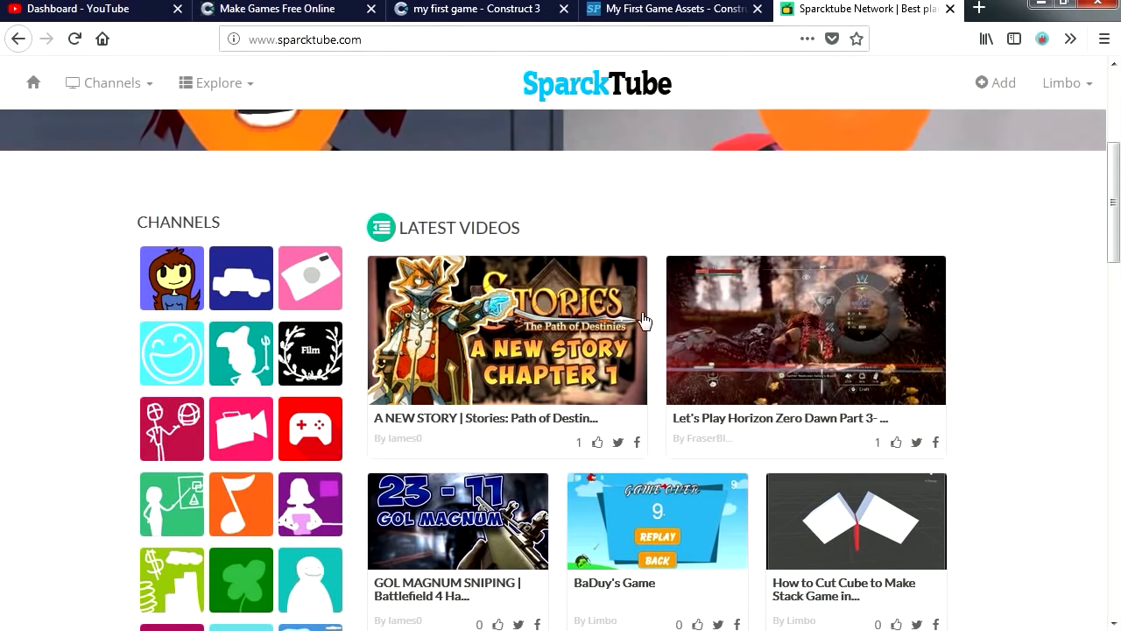
click(516, 330)
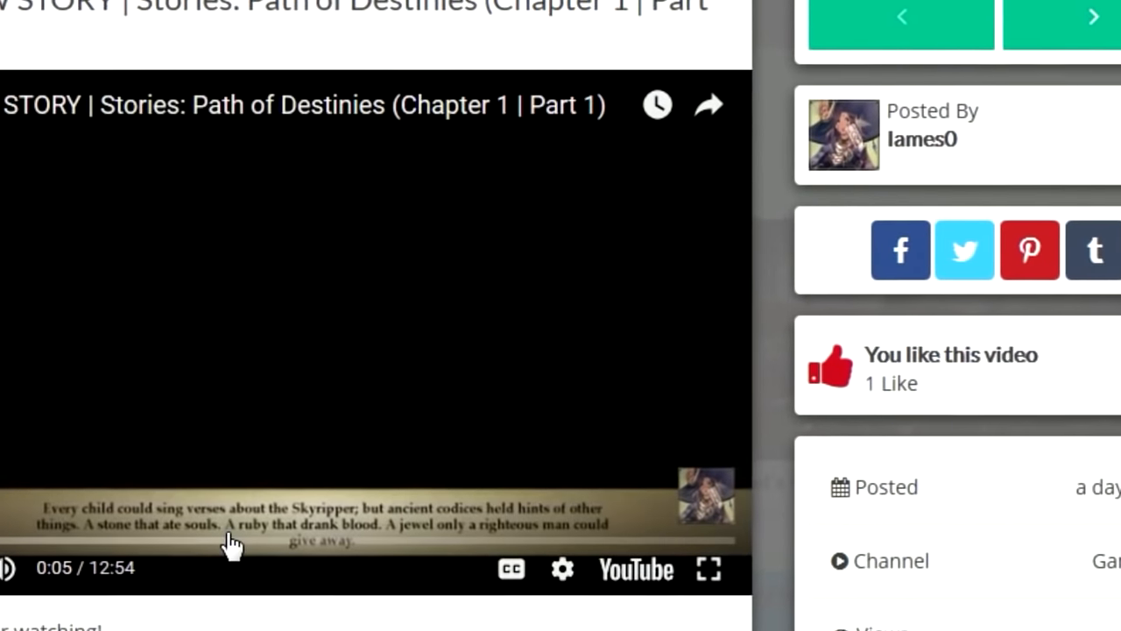
click(232, 530)
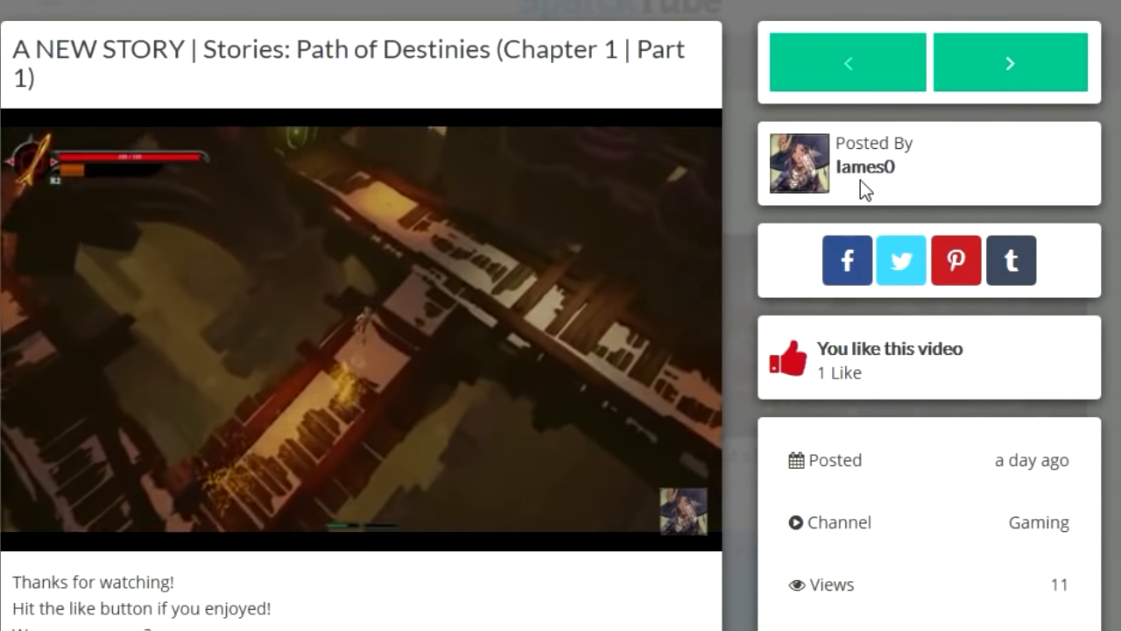